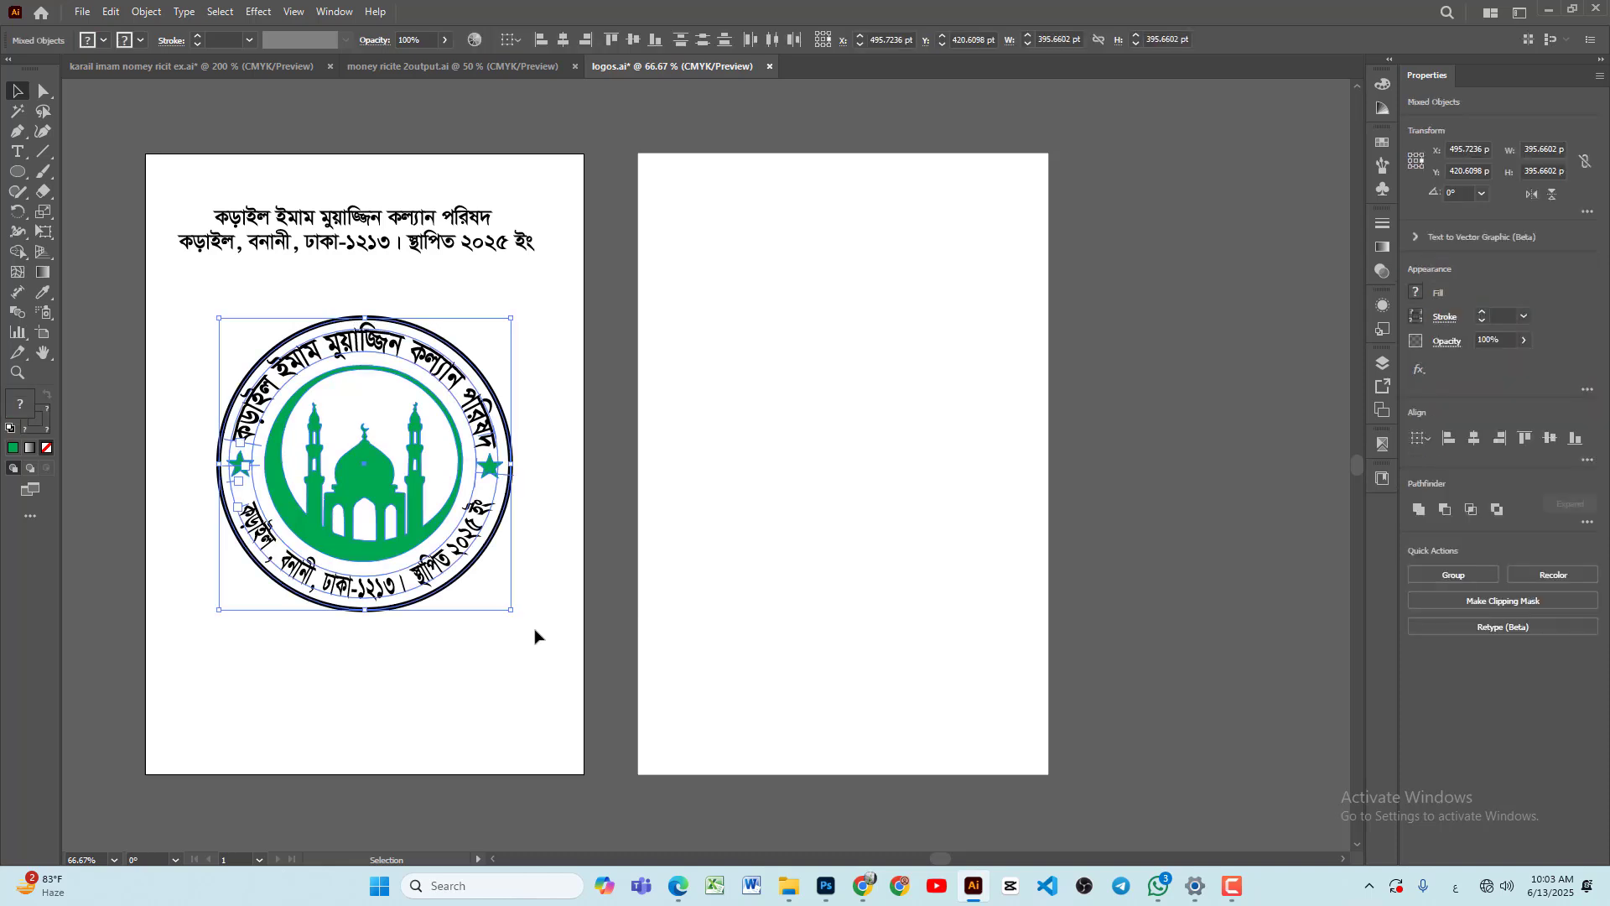
click(420, 662)
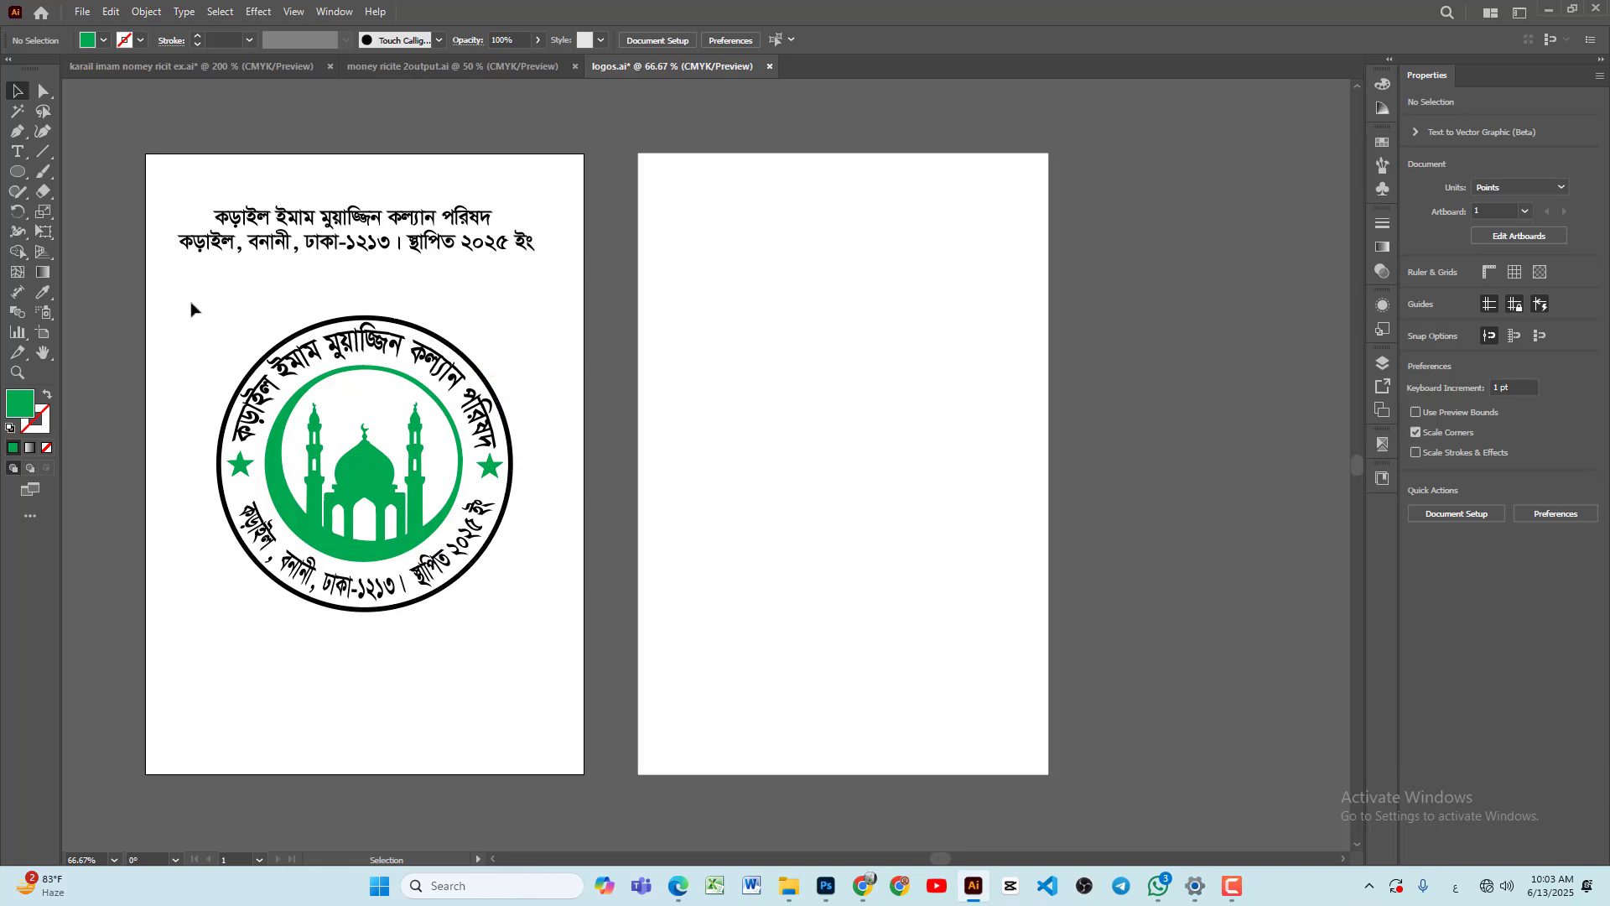
drag(190, 302, 564, 625)
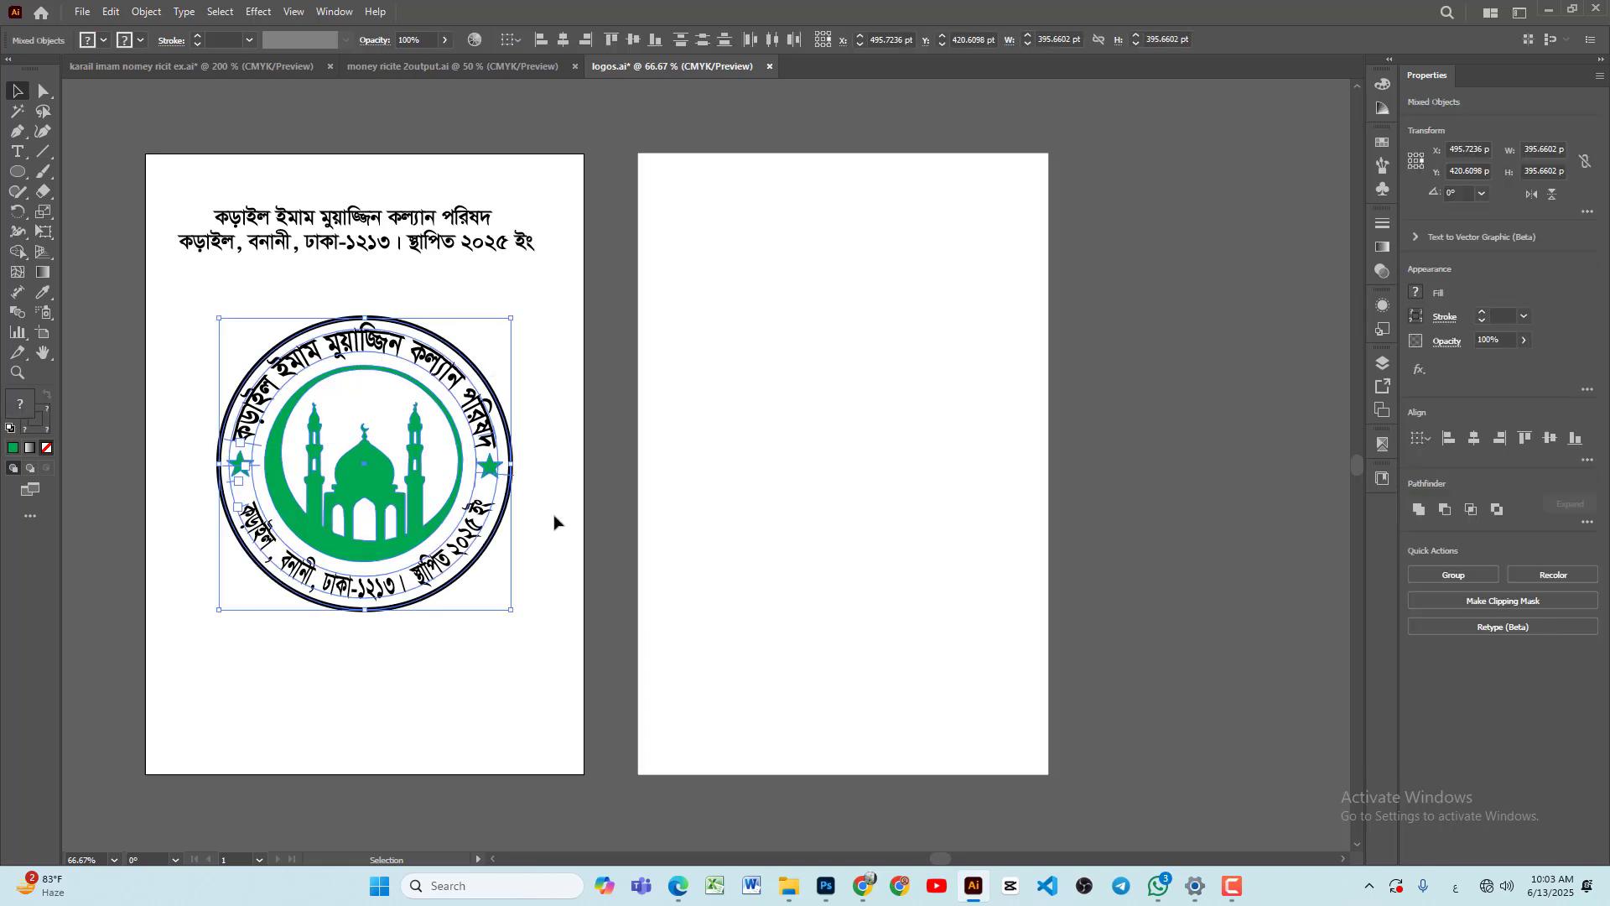
click(557, 507)
drag(204, 343, 529, 614)
click(561, 433)
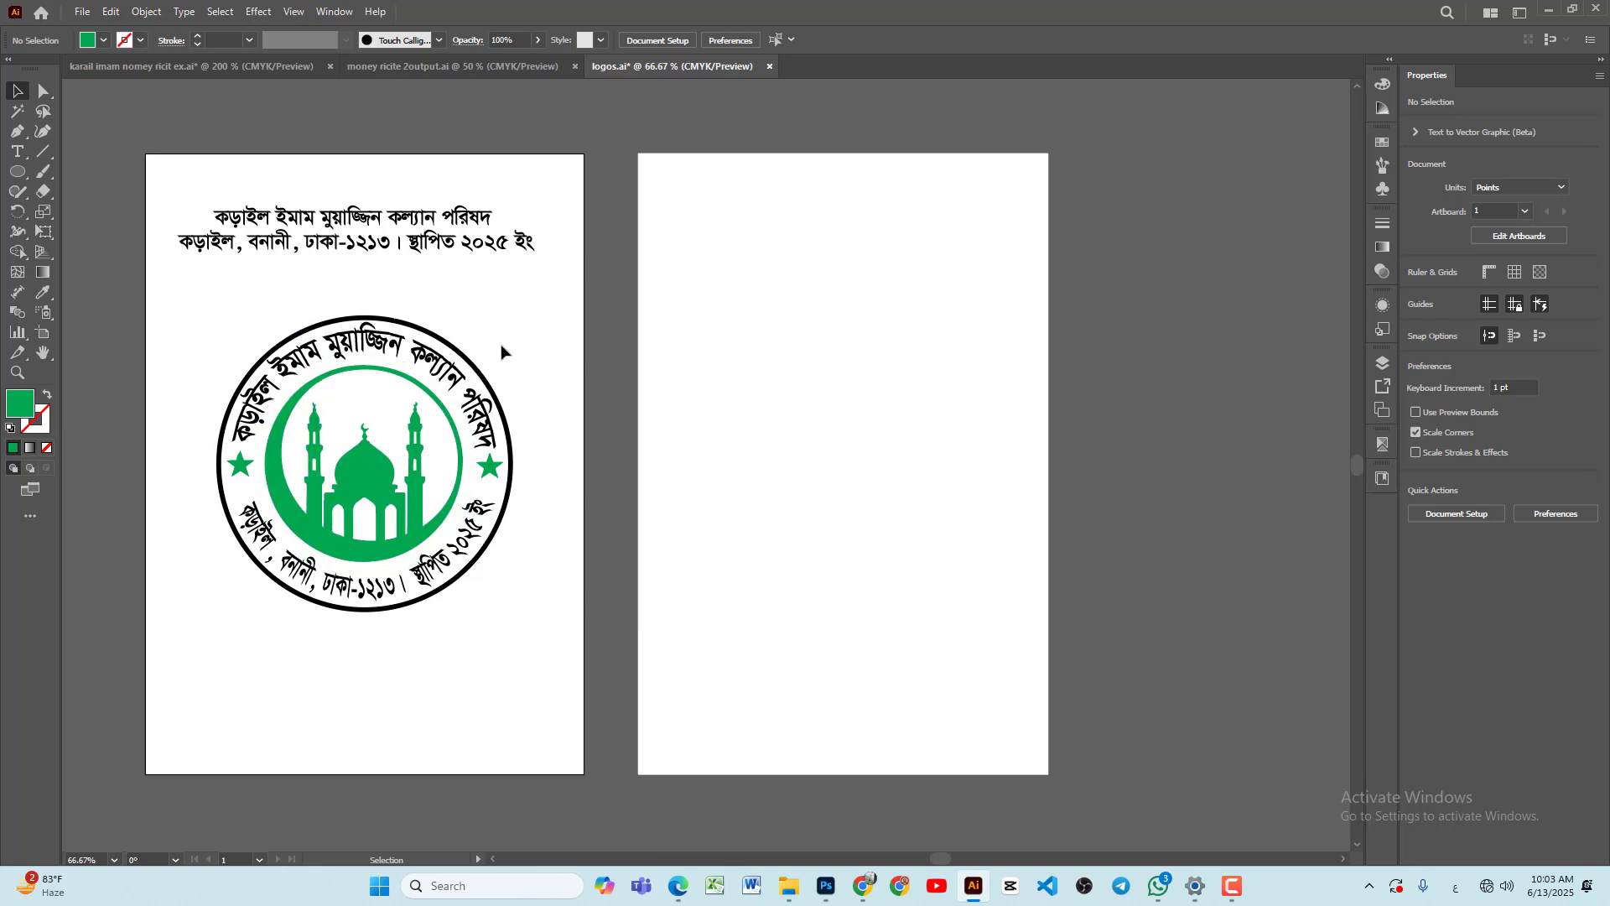
click(362, 474)
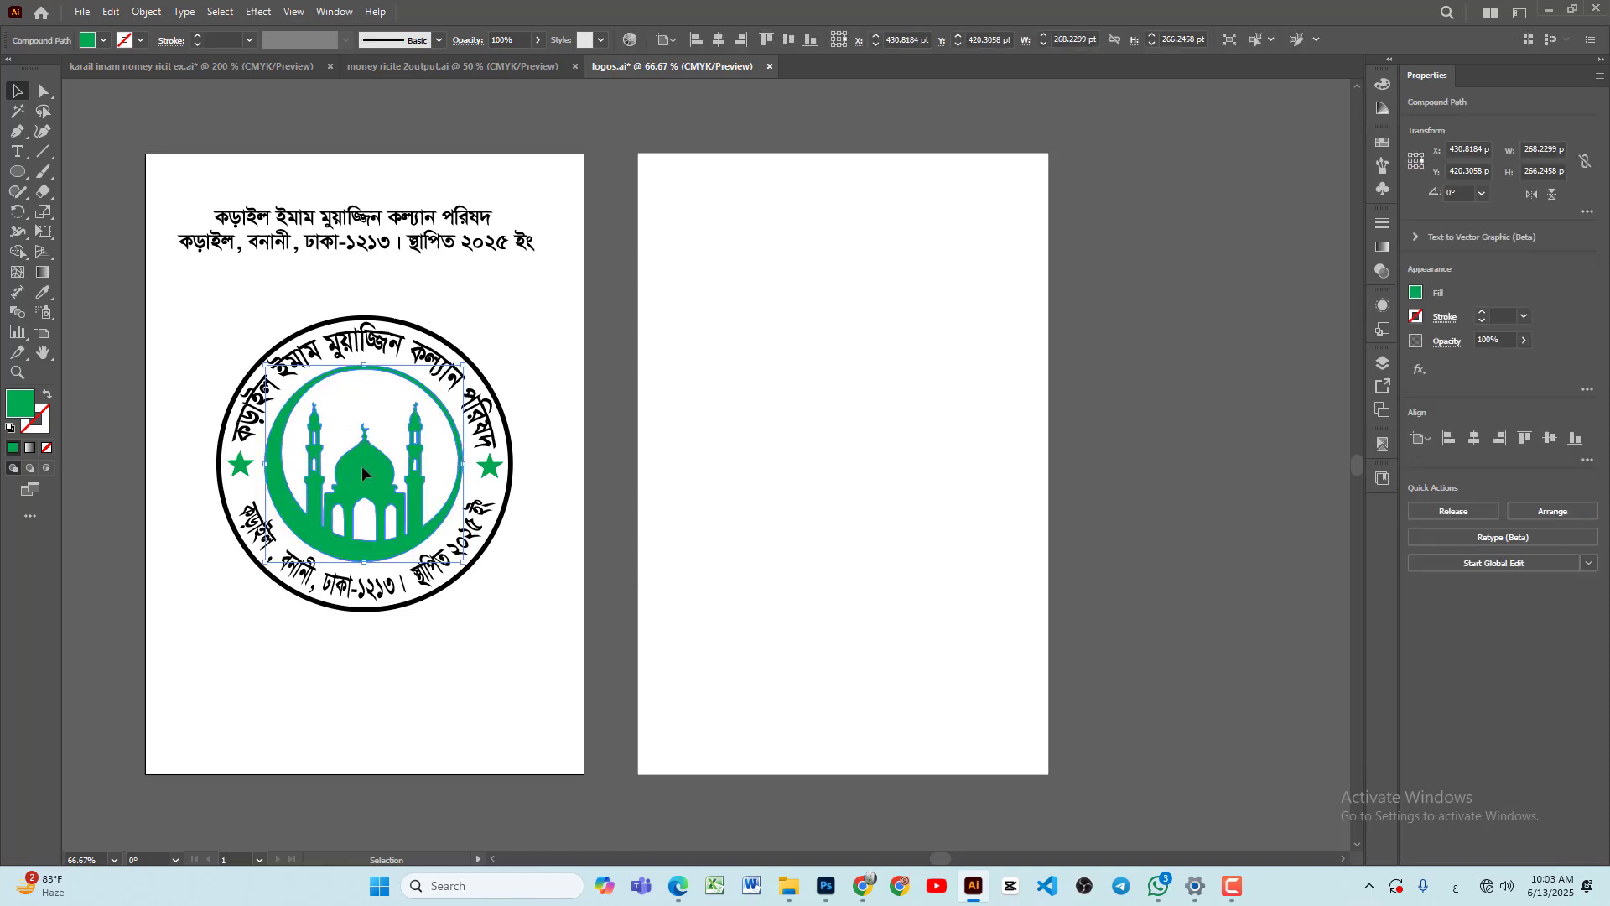
click(497, 355)
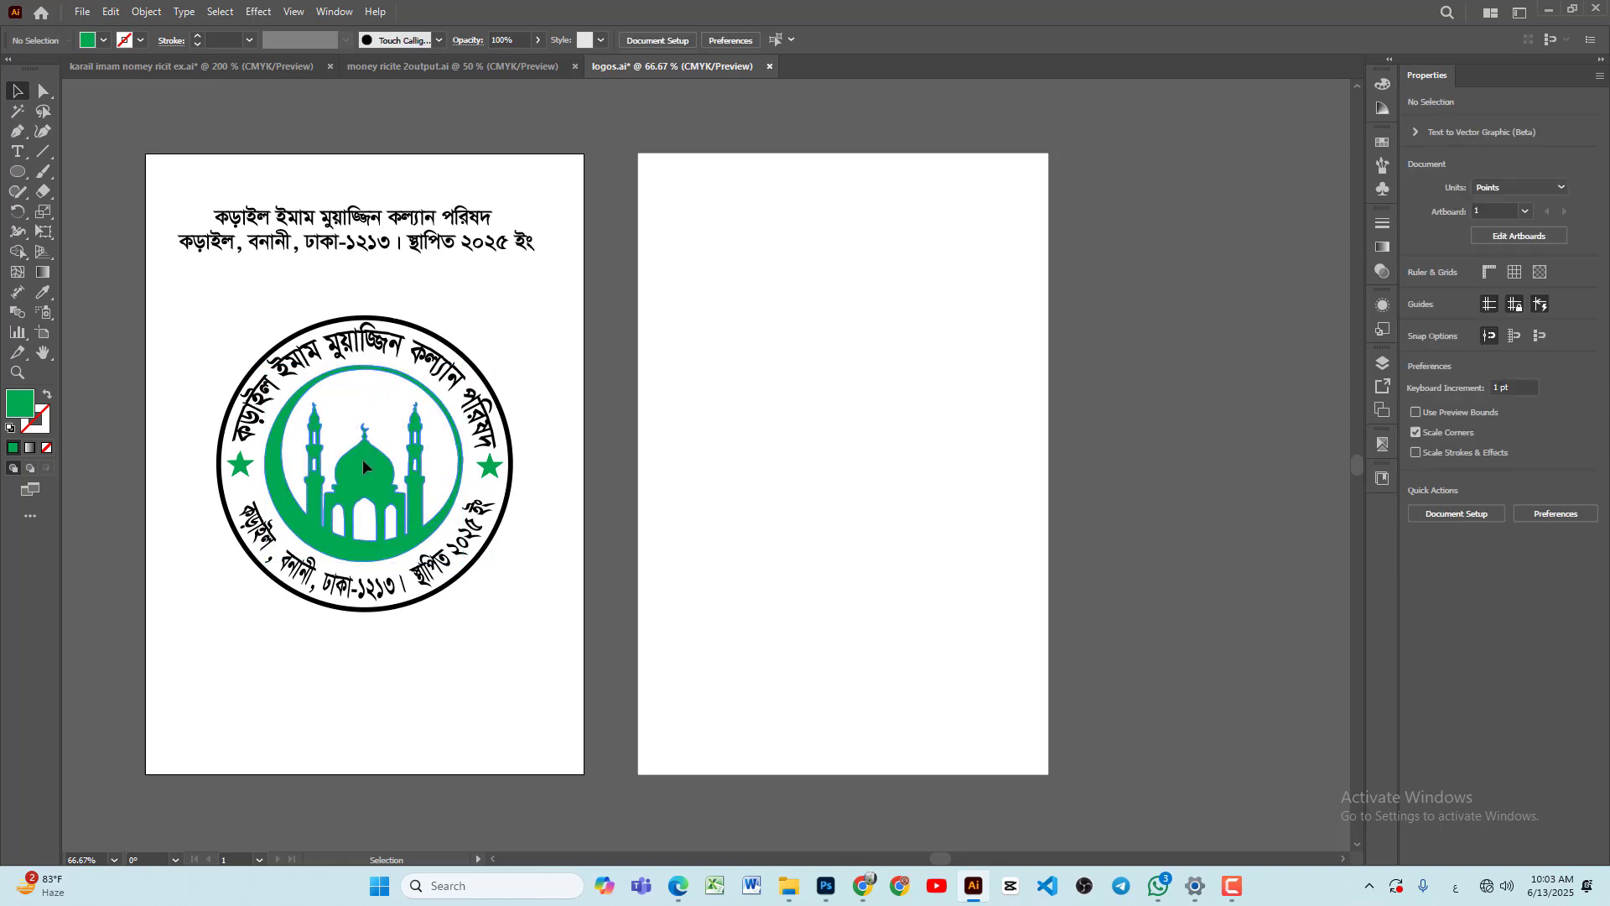
click(362, 467)
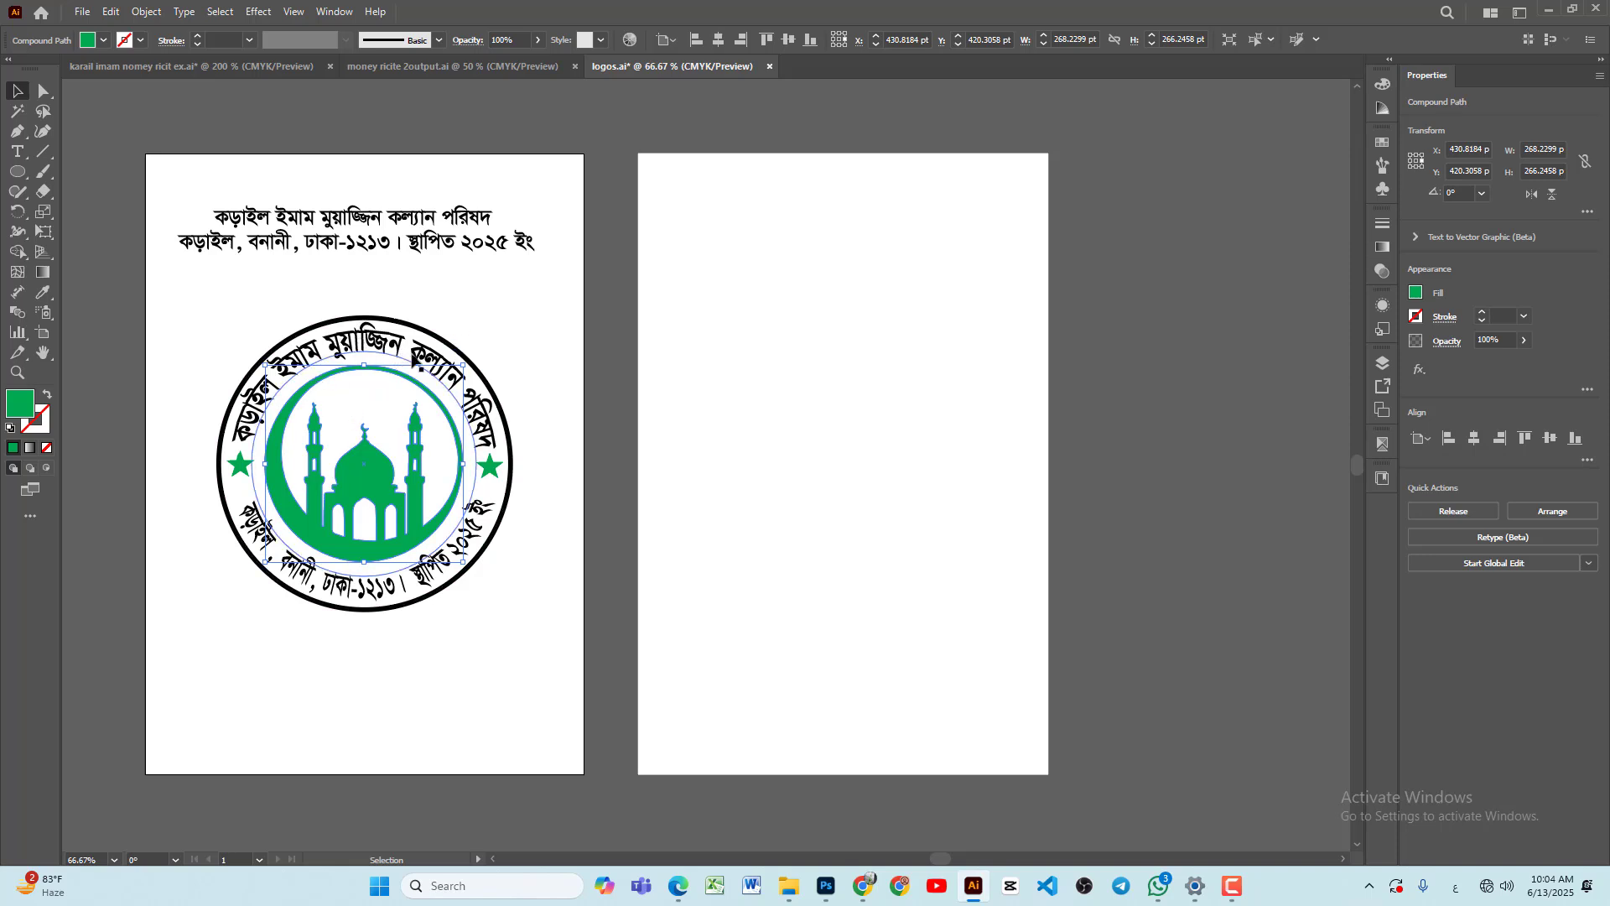
click(500, 354)
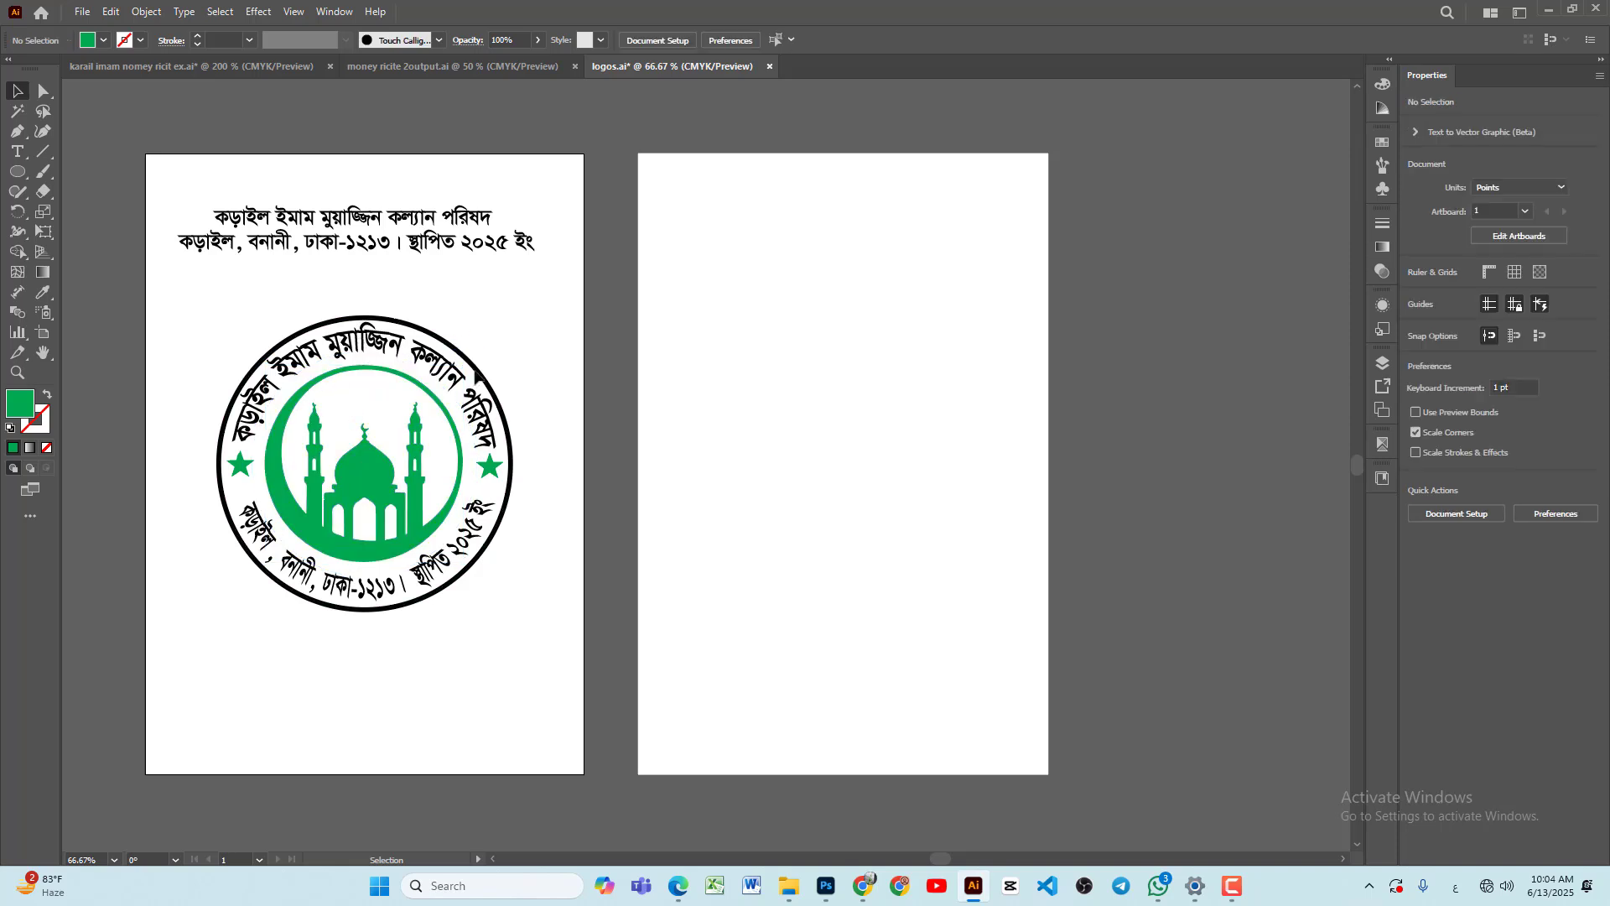
Step: Move the green mosque emblem onto the blank second page and draw a circle about 397 pt across centred on it
click(367, 477)
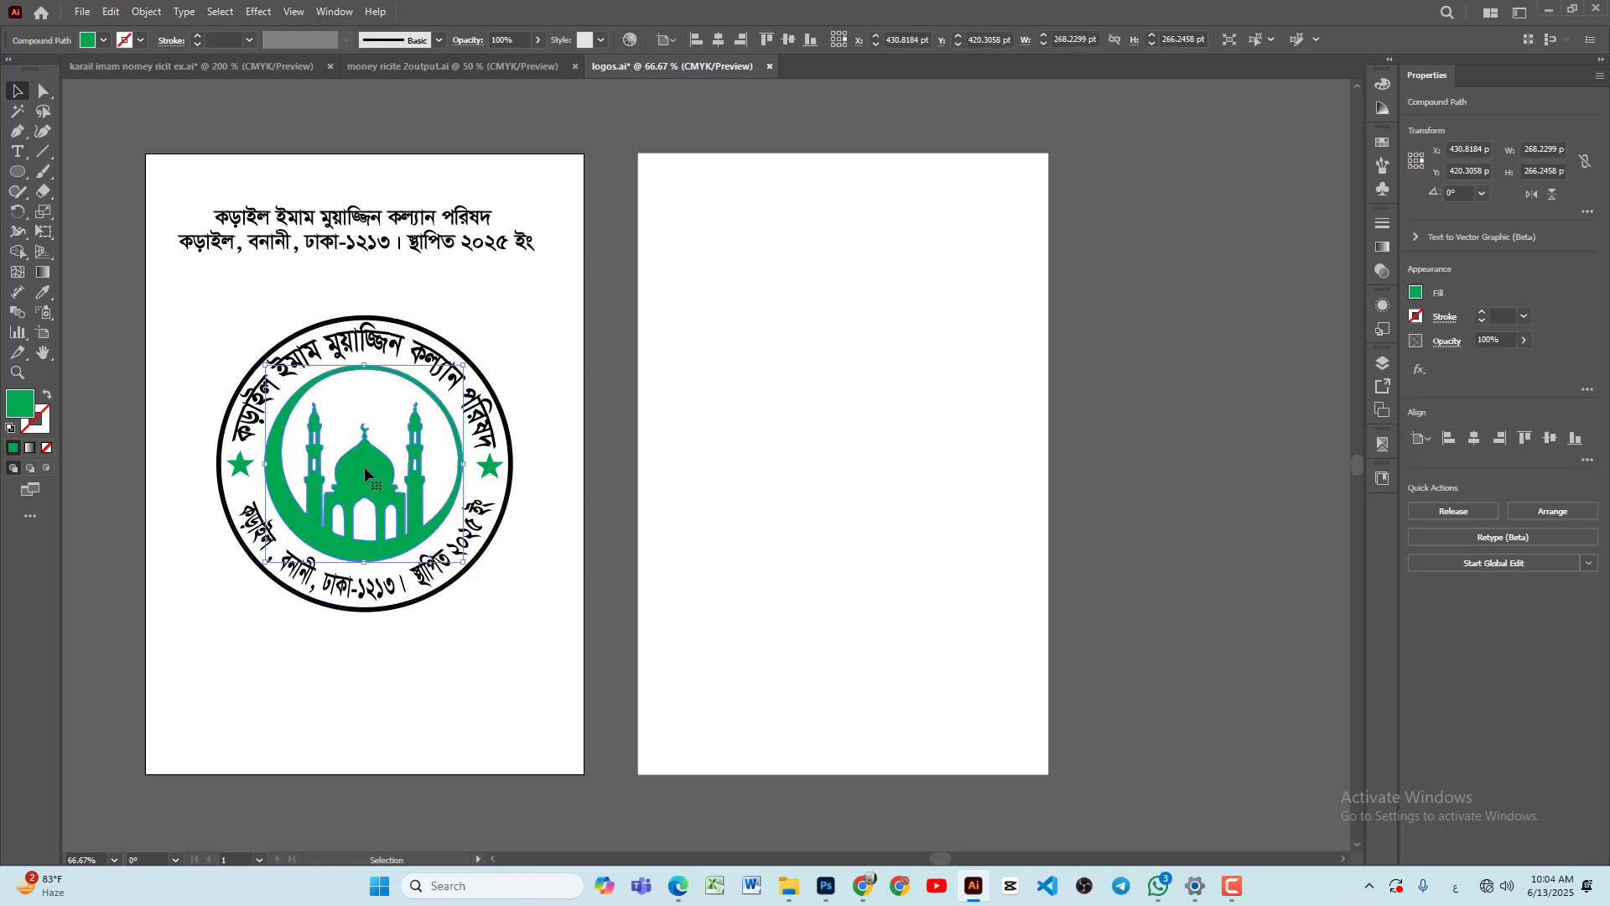
drag(365, 472, 842, 445)
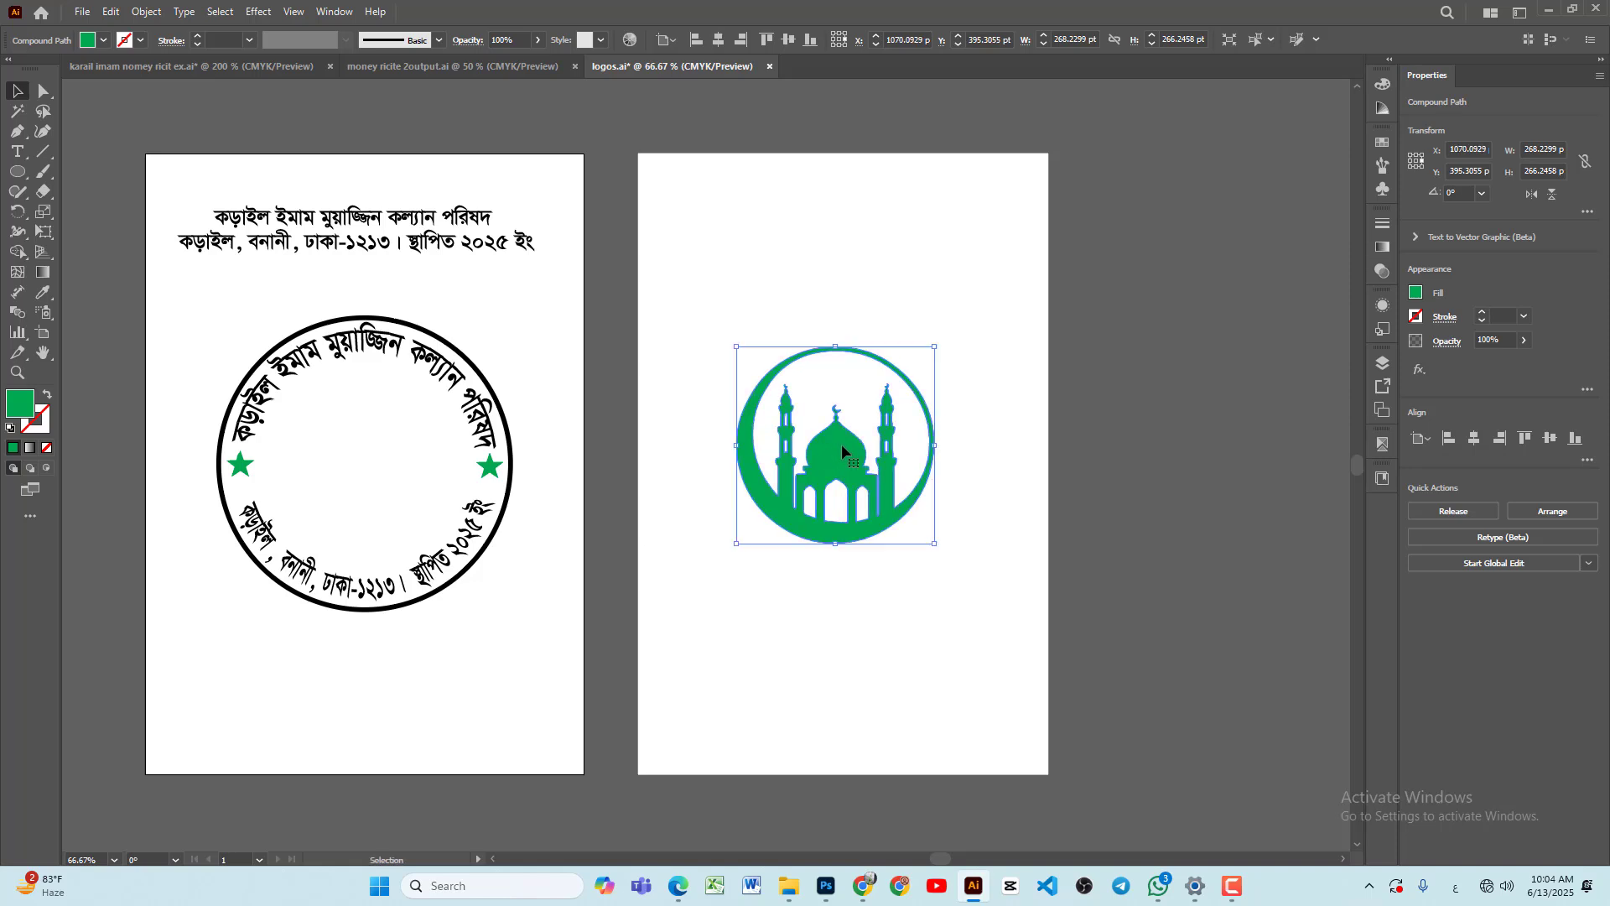
click(17, 171)
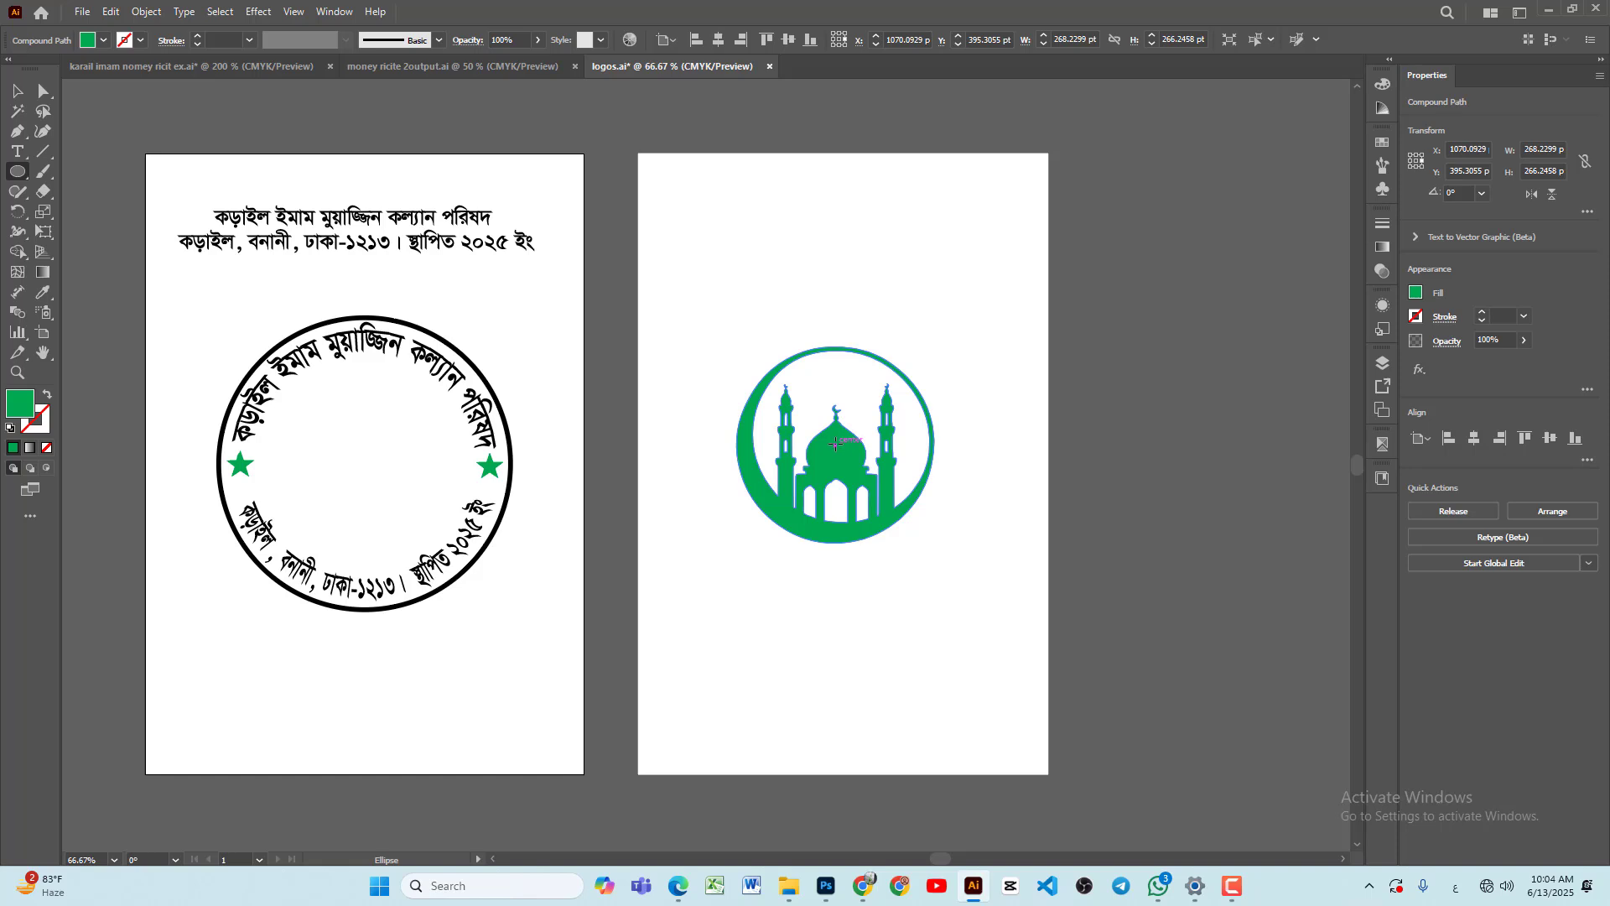
drag(836, 443, 942, 591)
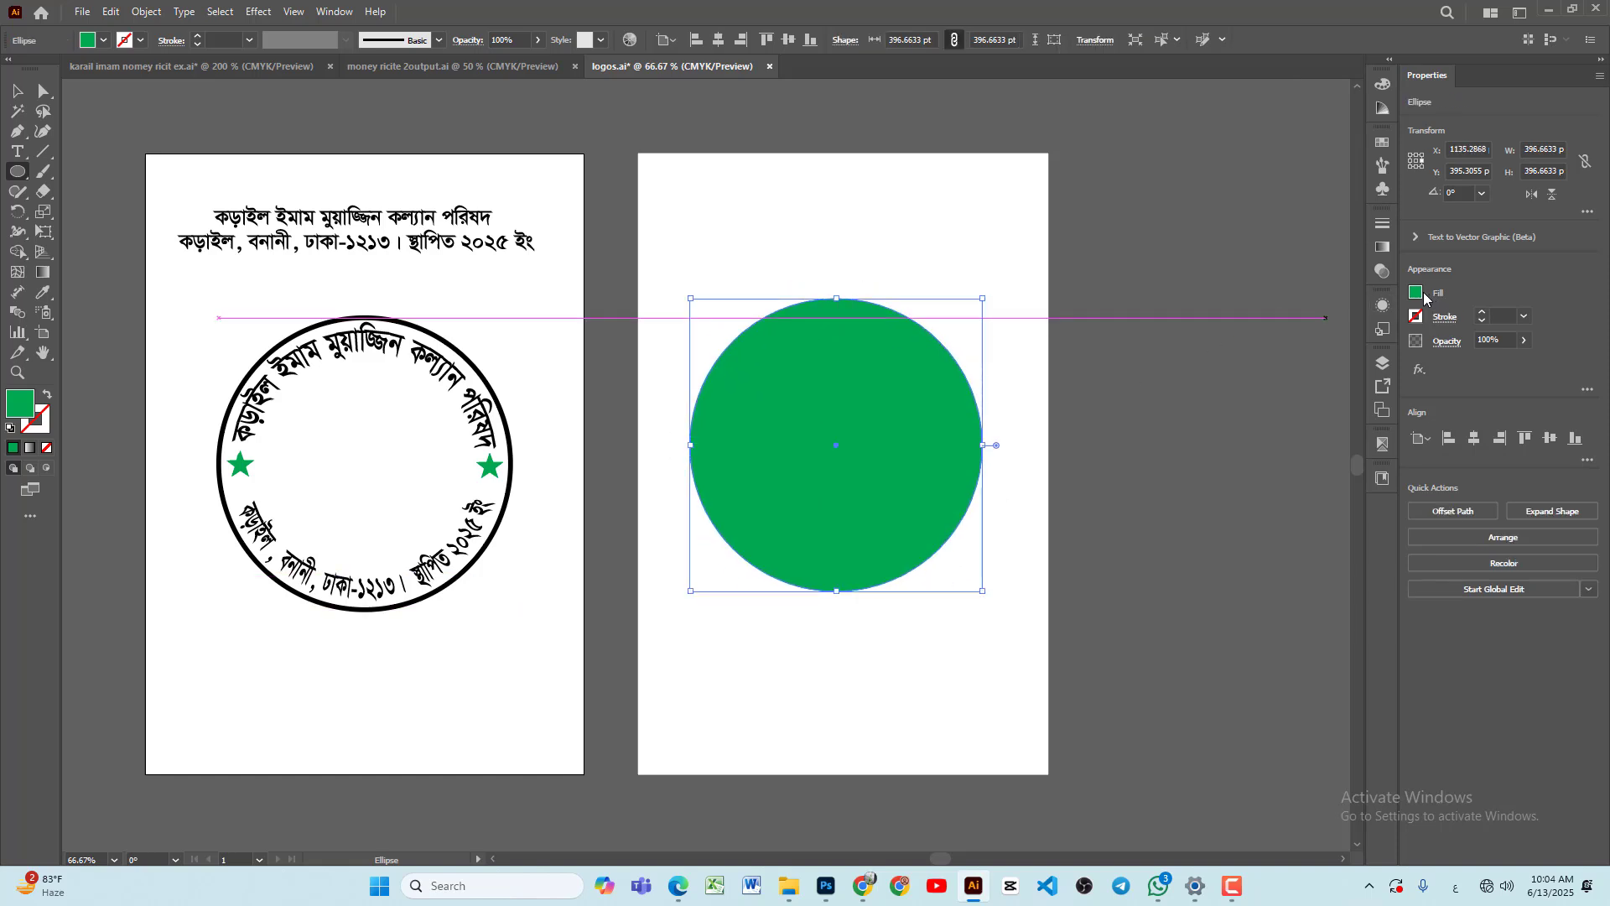
Step: Give the large circle around the emblem no fill and a black 5 pt stroke, and leave it deselected
click(1416, 316)
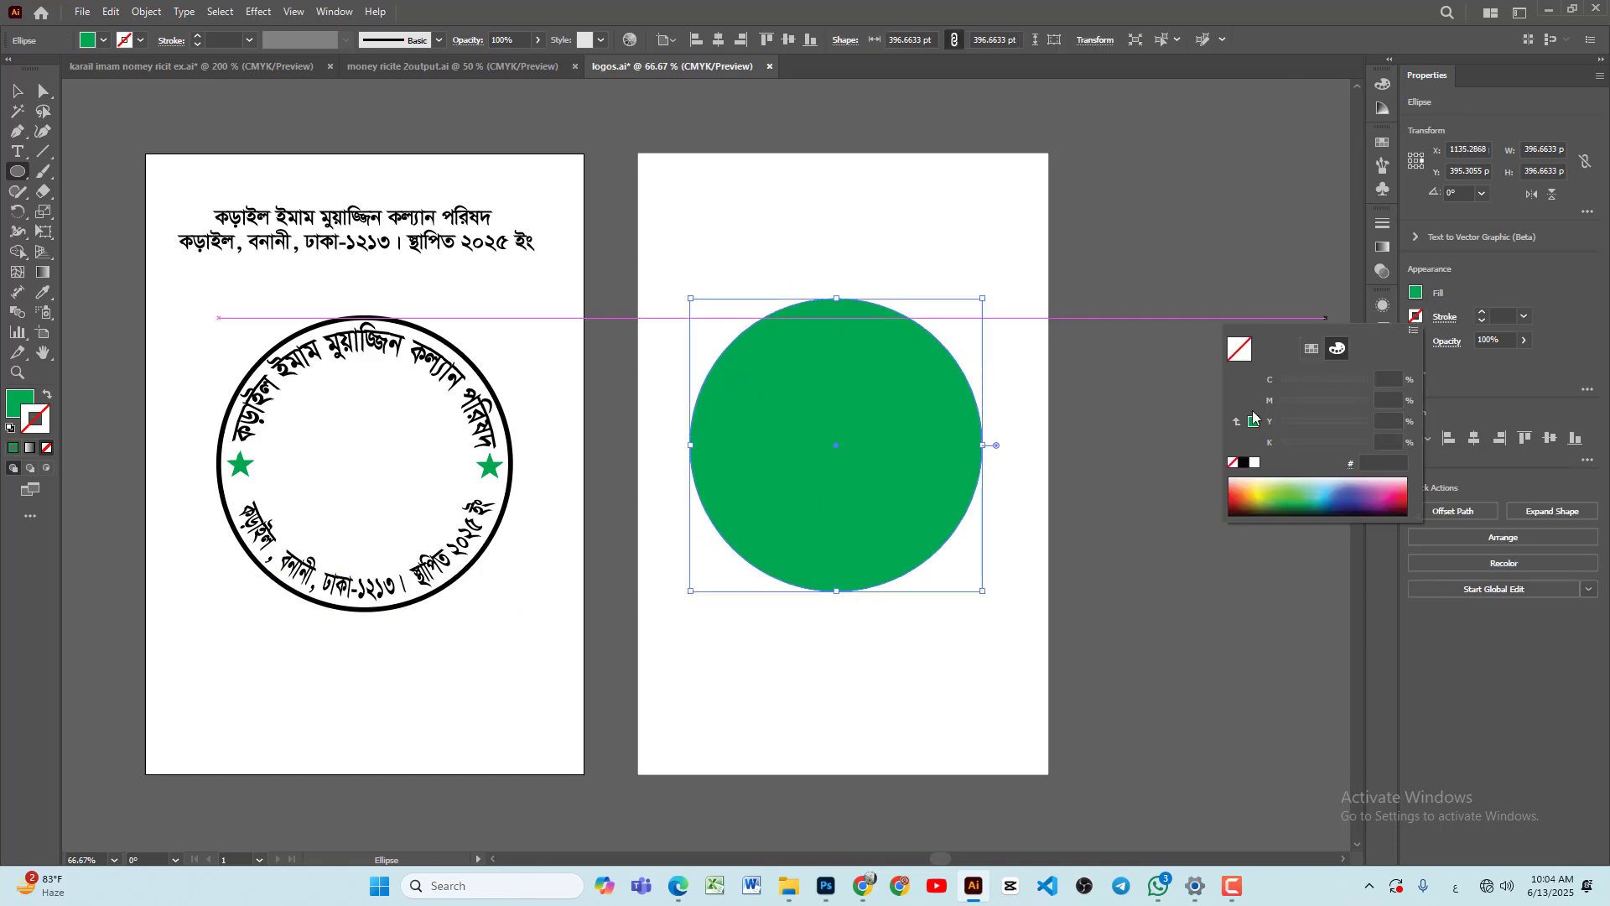
click(1244, 463)
key(x)
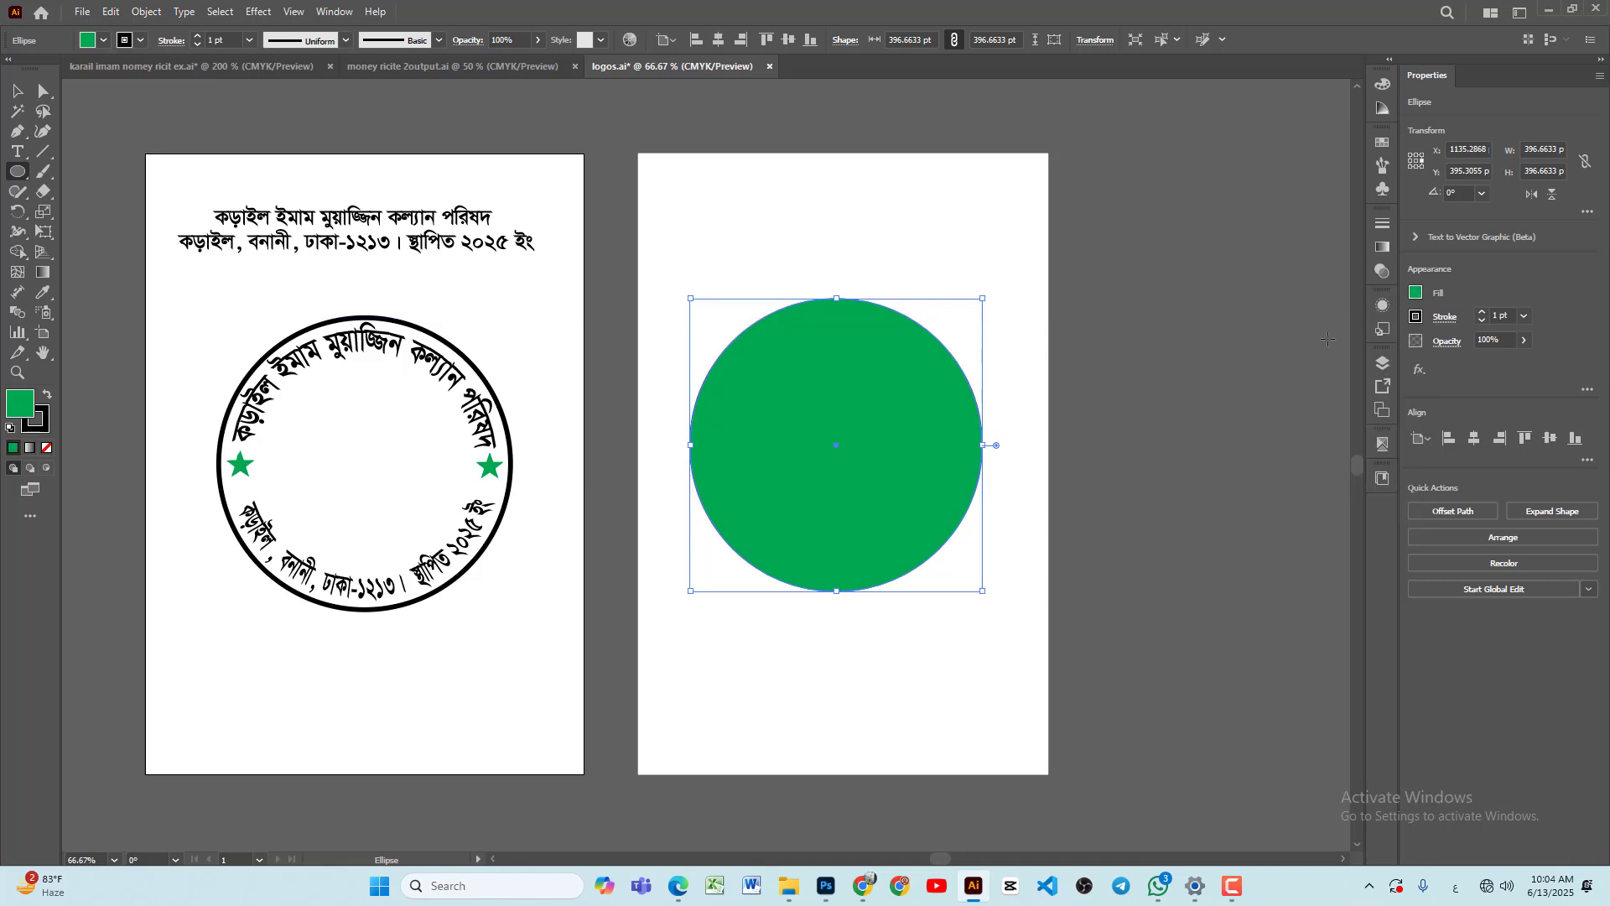
click(1416, 293)
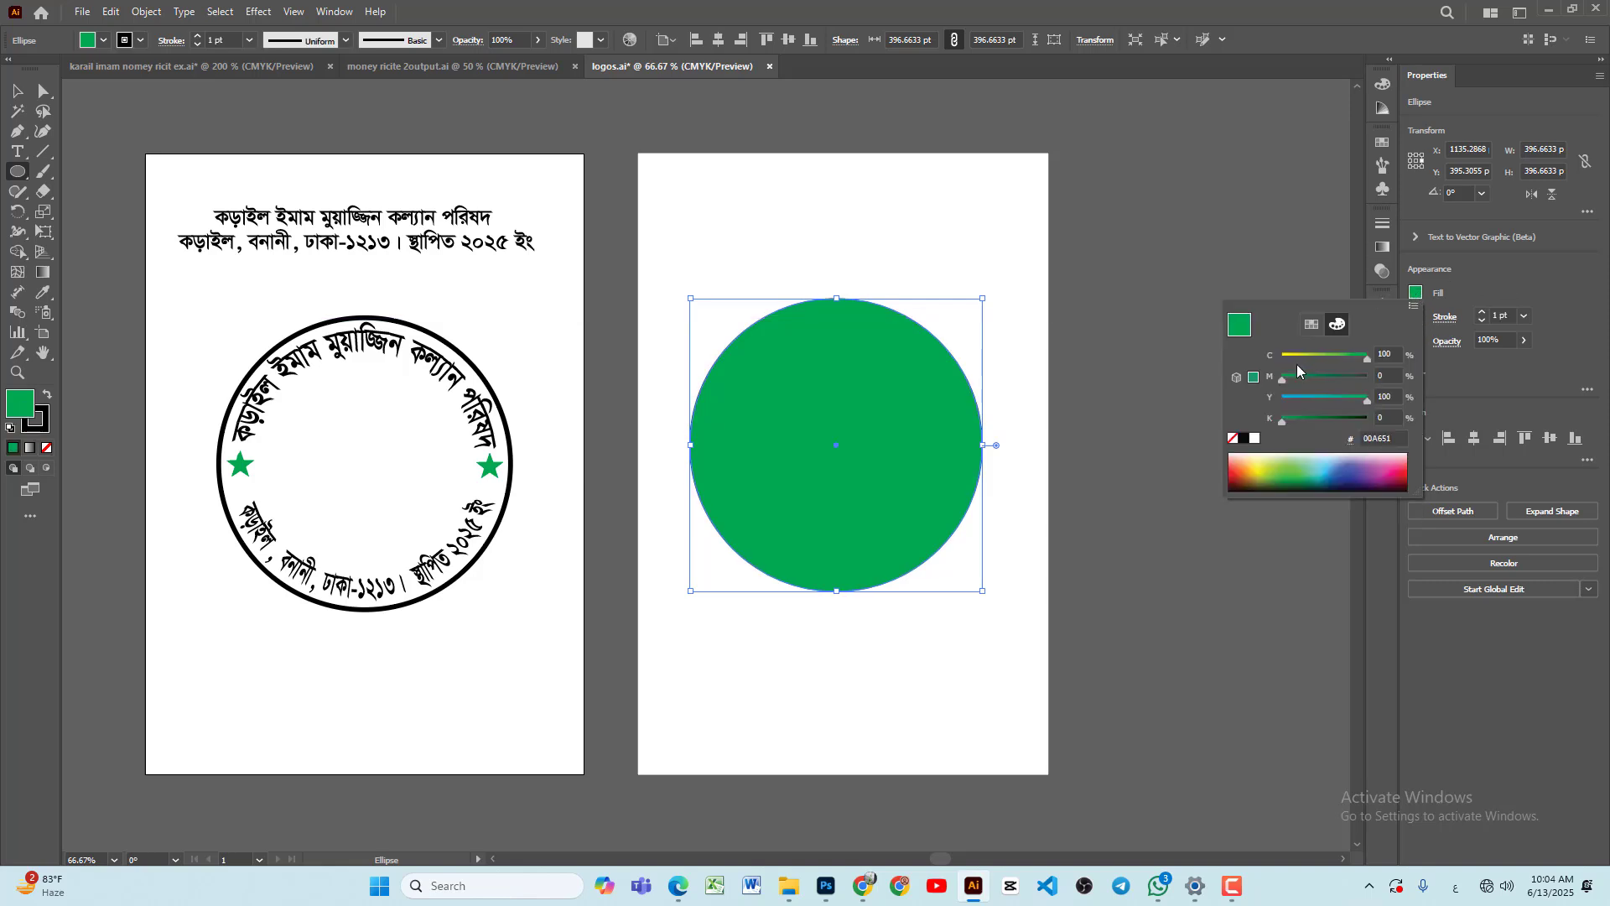
click(1234, 438)
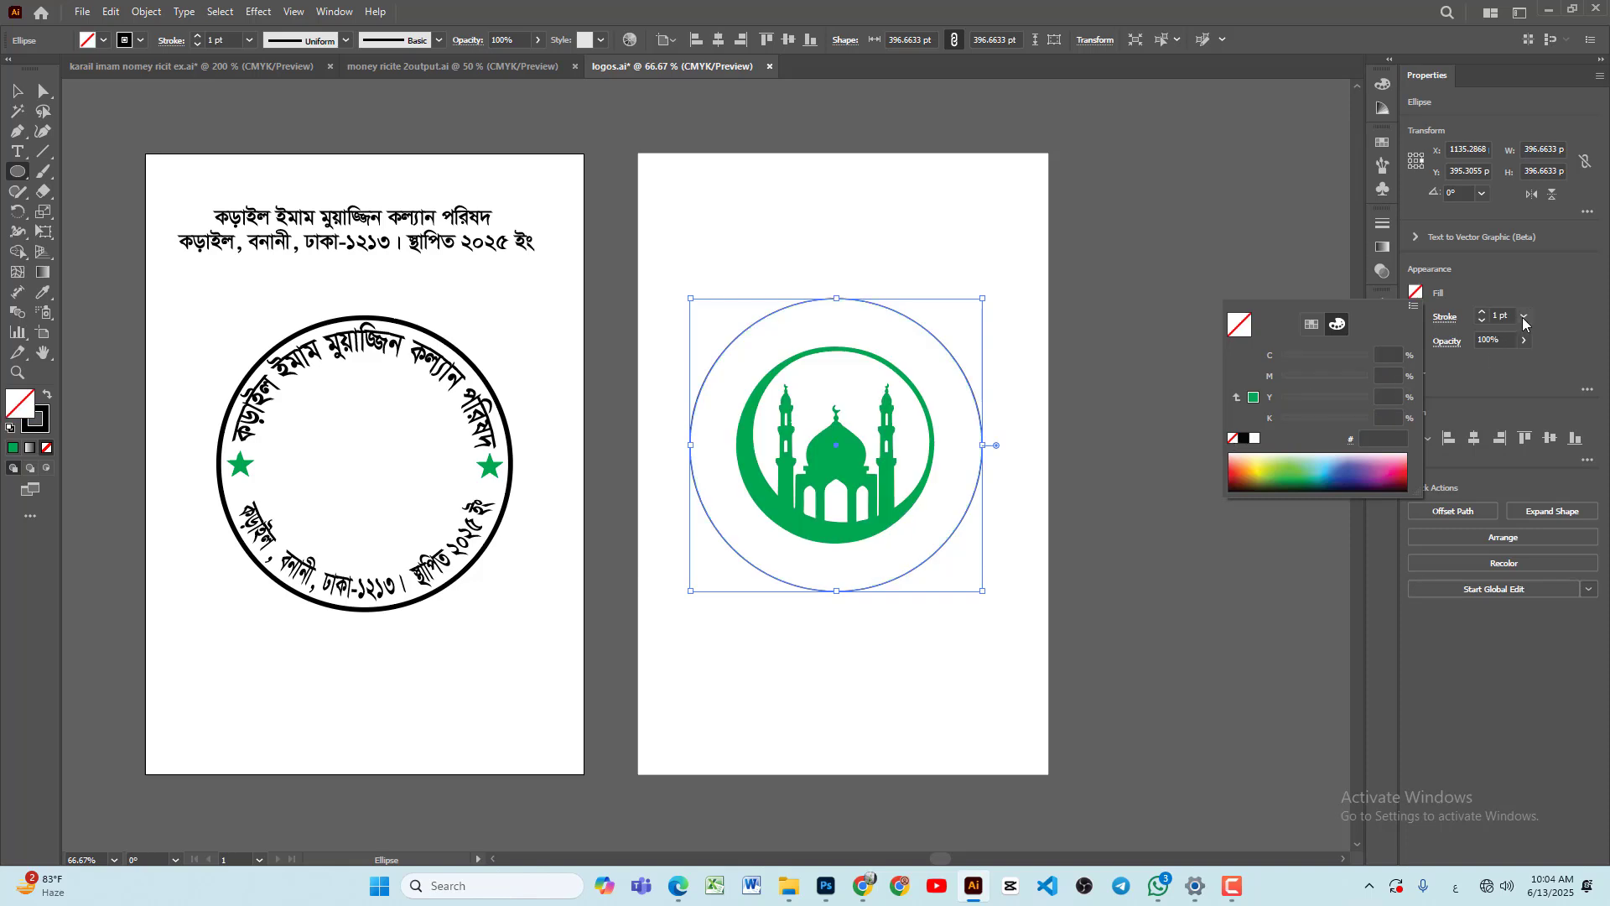
click(1525, 317)
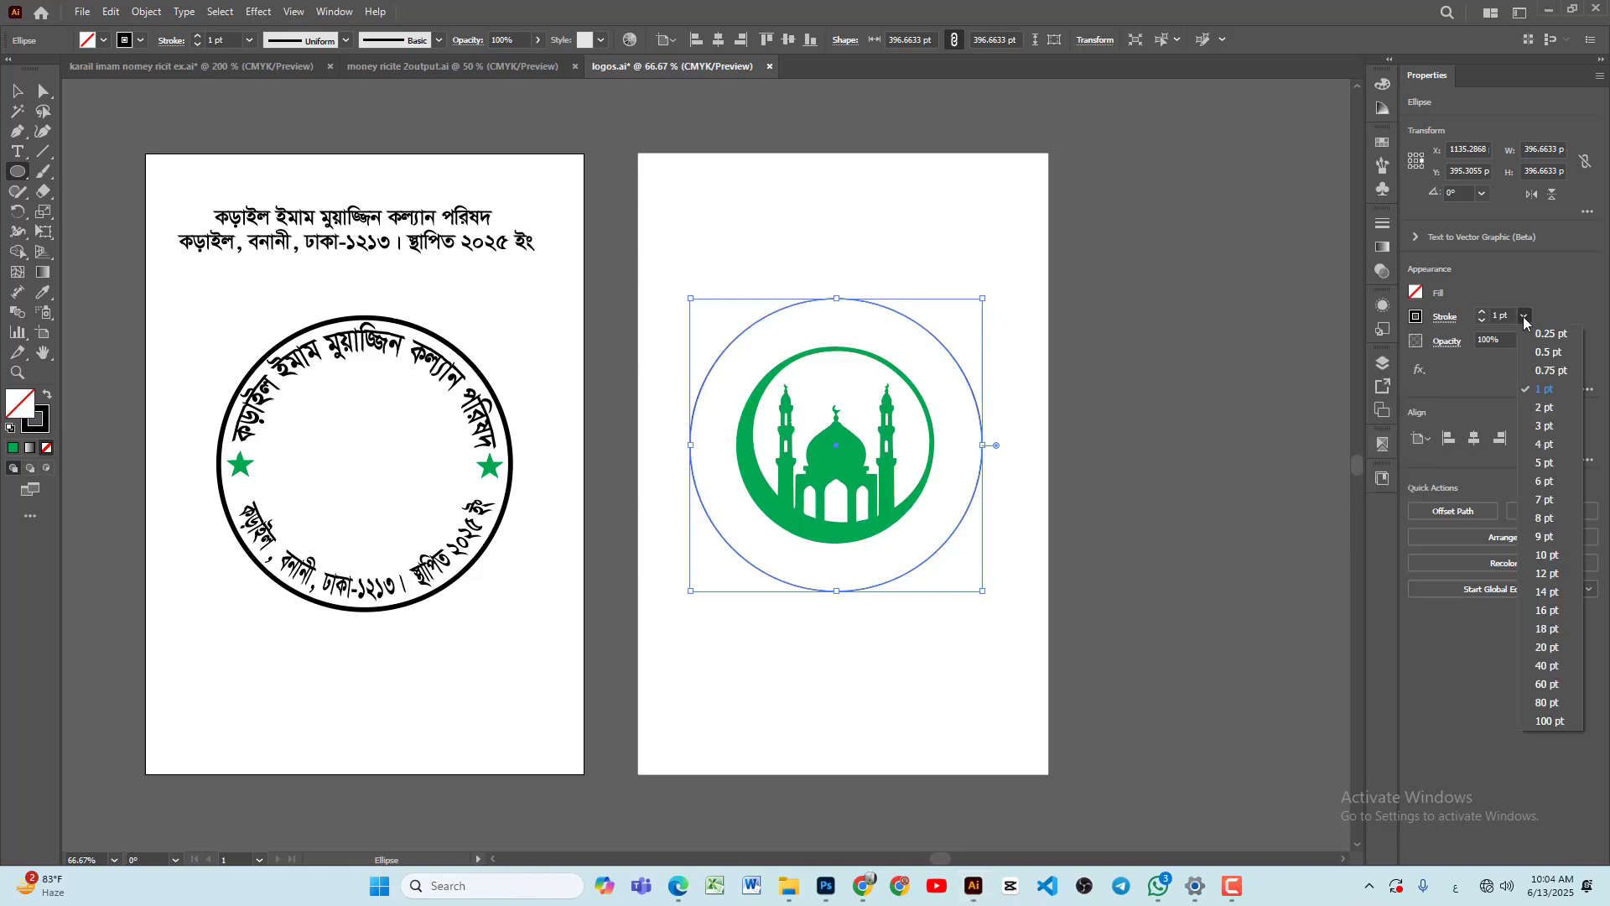
click(1546, 447)
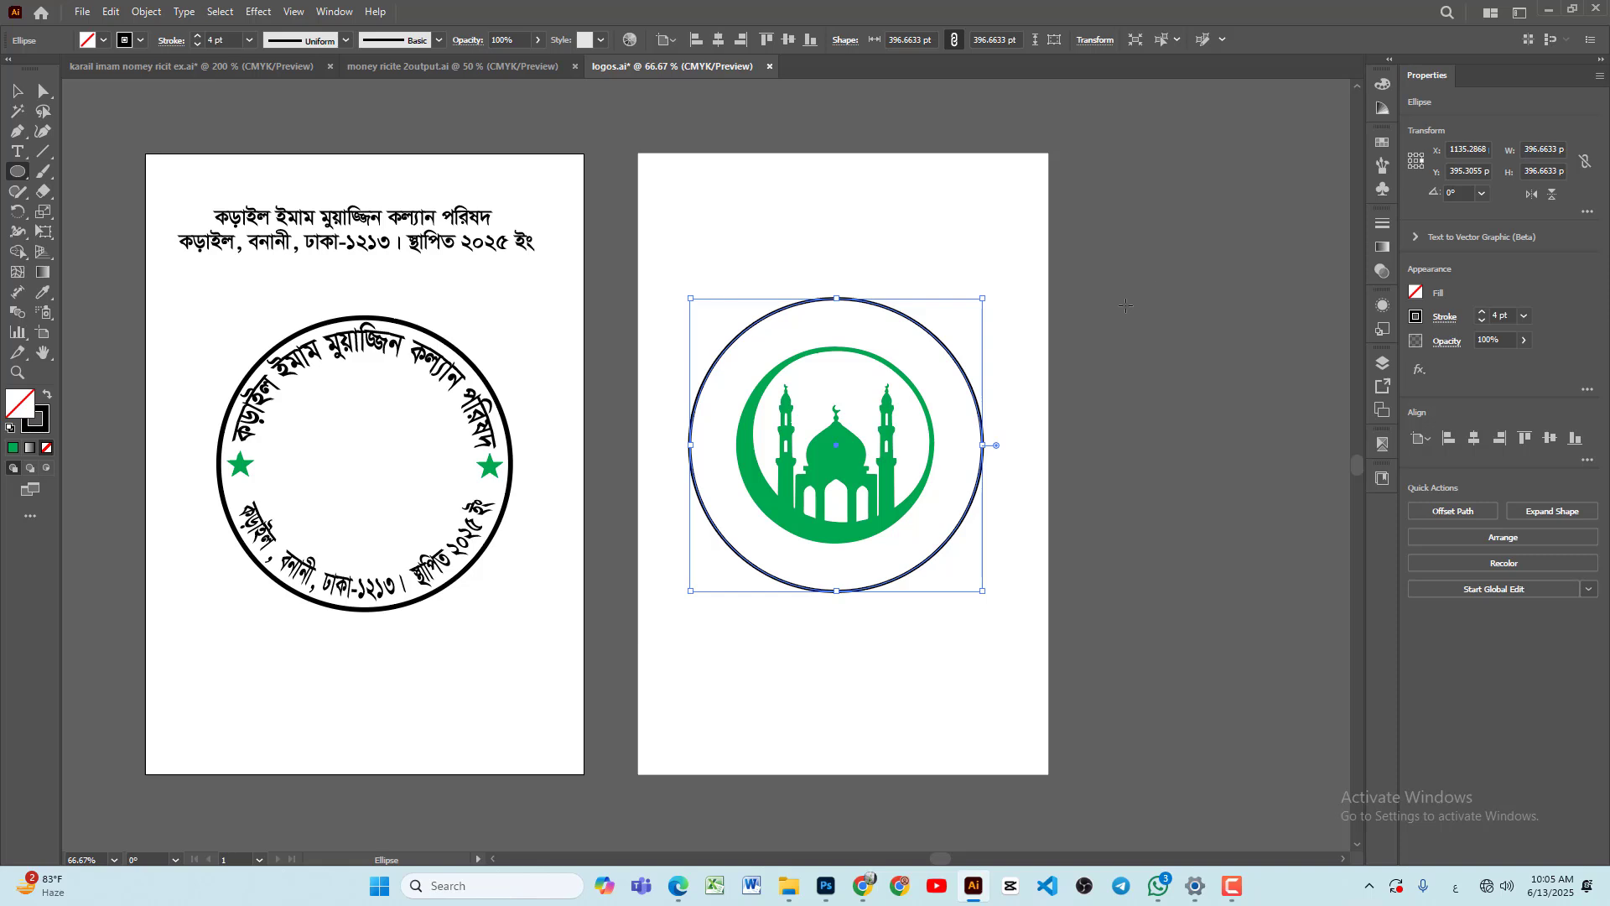
click(1525, 316)
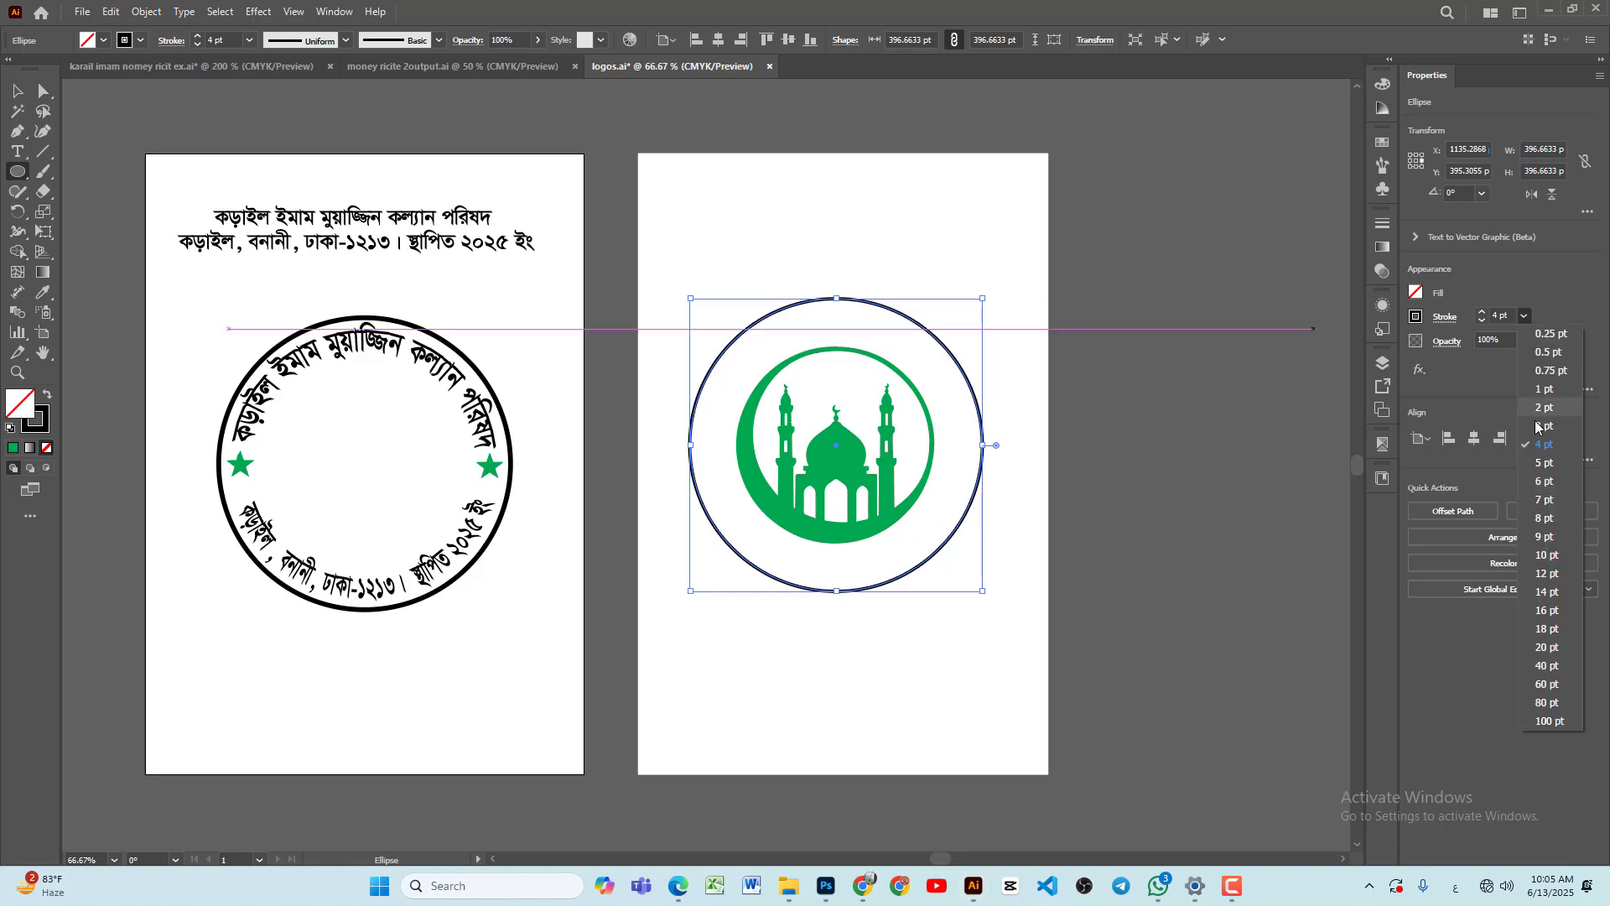
click(1546, 466)
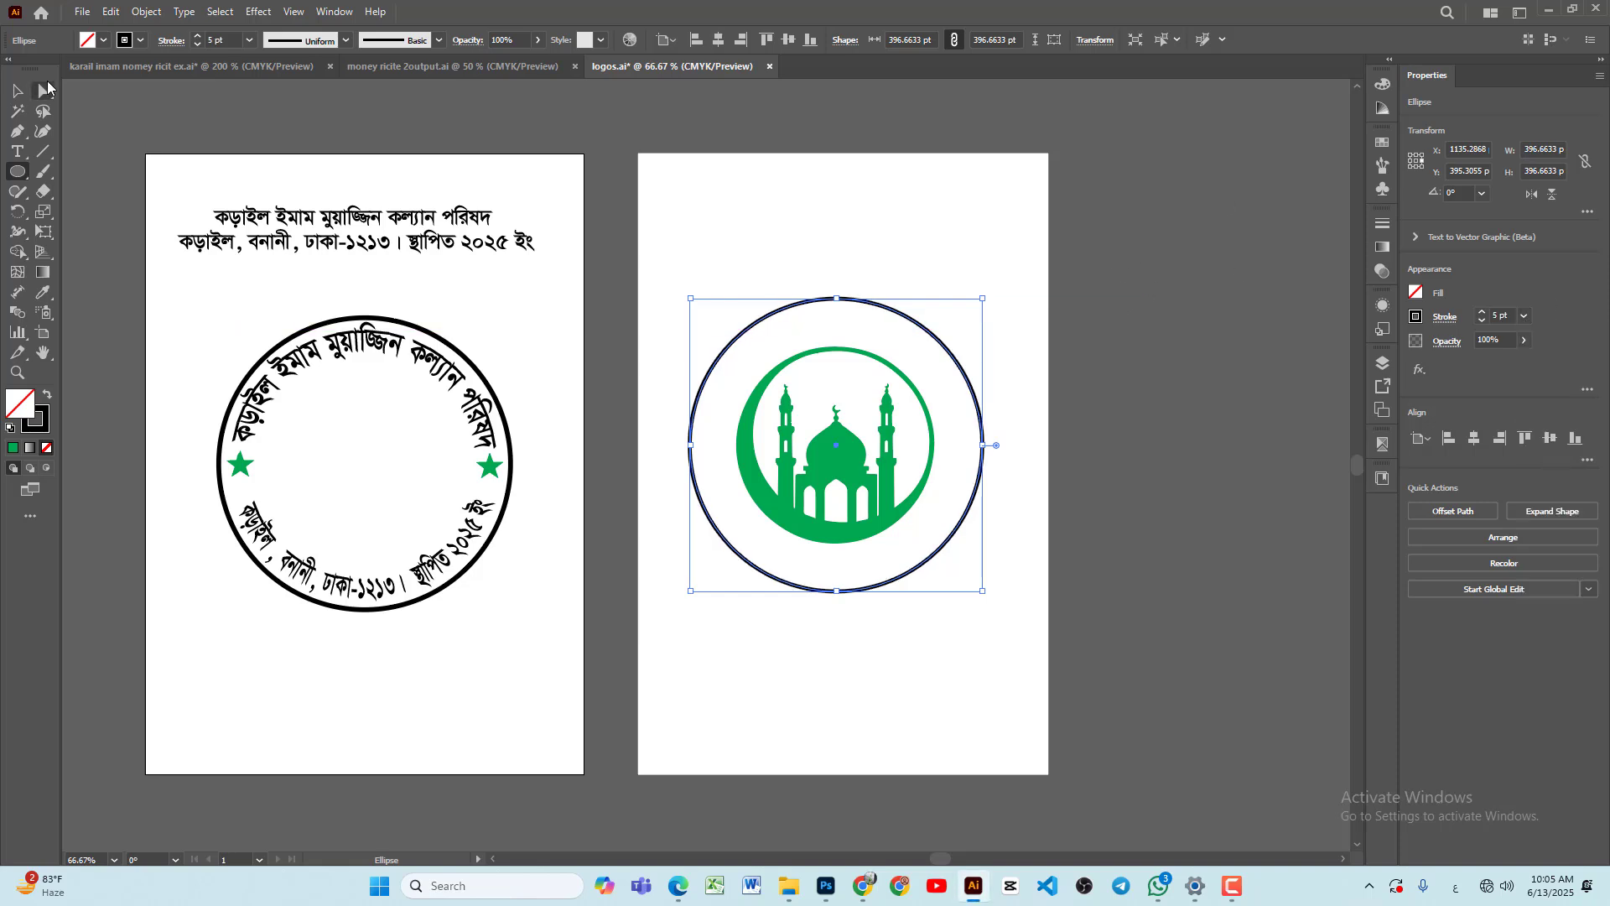
click(17, 90)
click(833, 226)
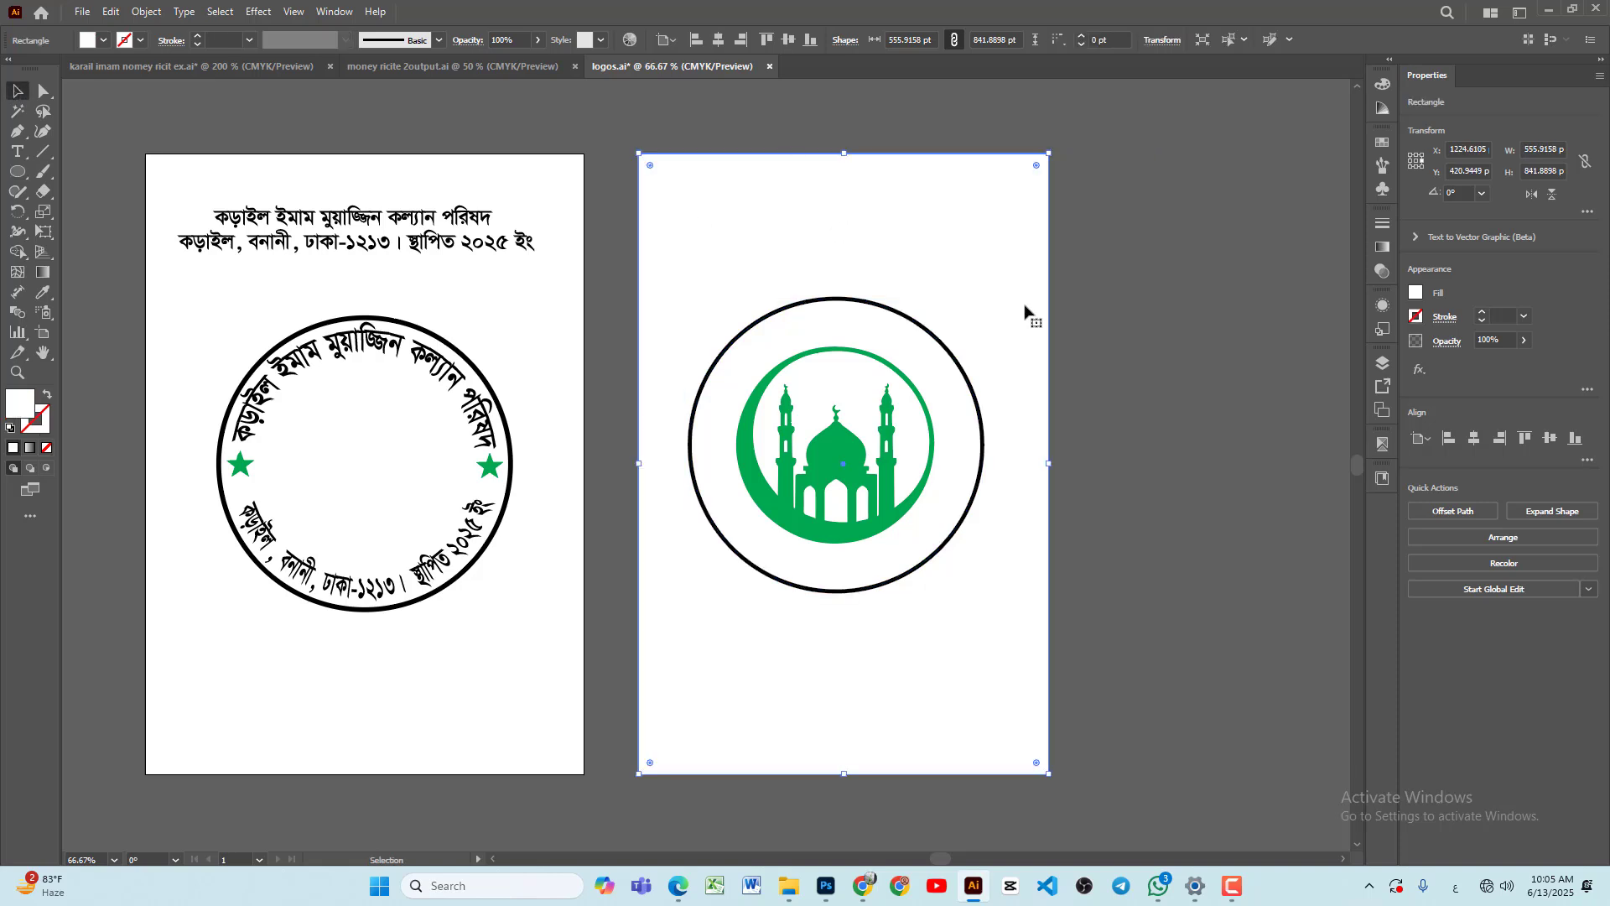
key(ctrl+shift+a)
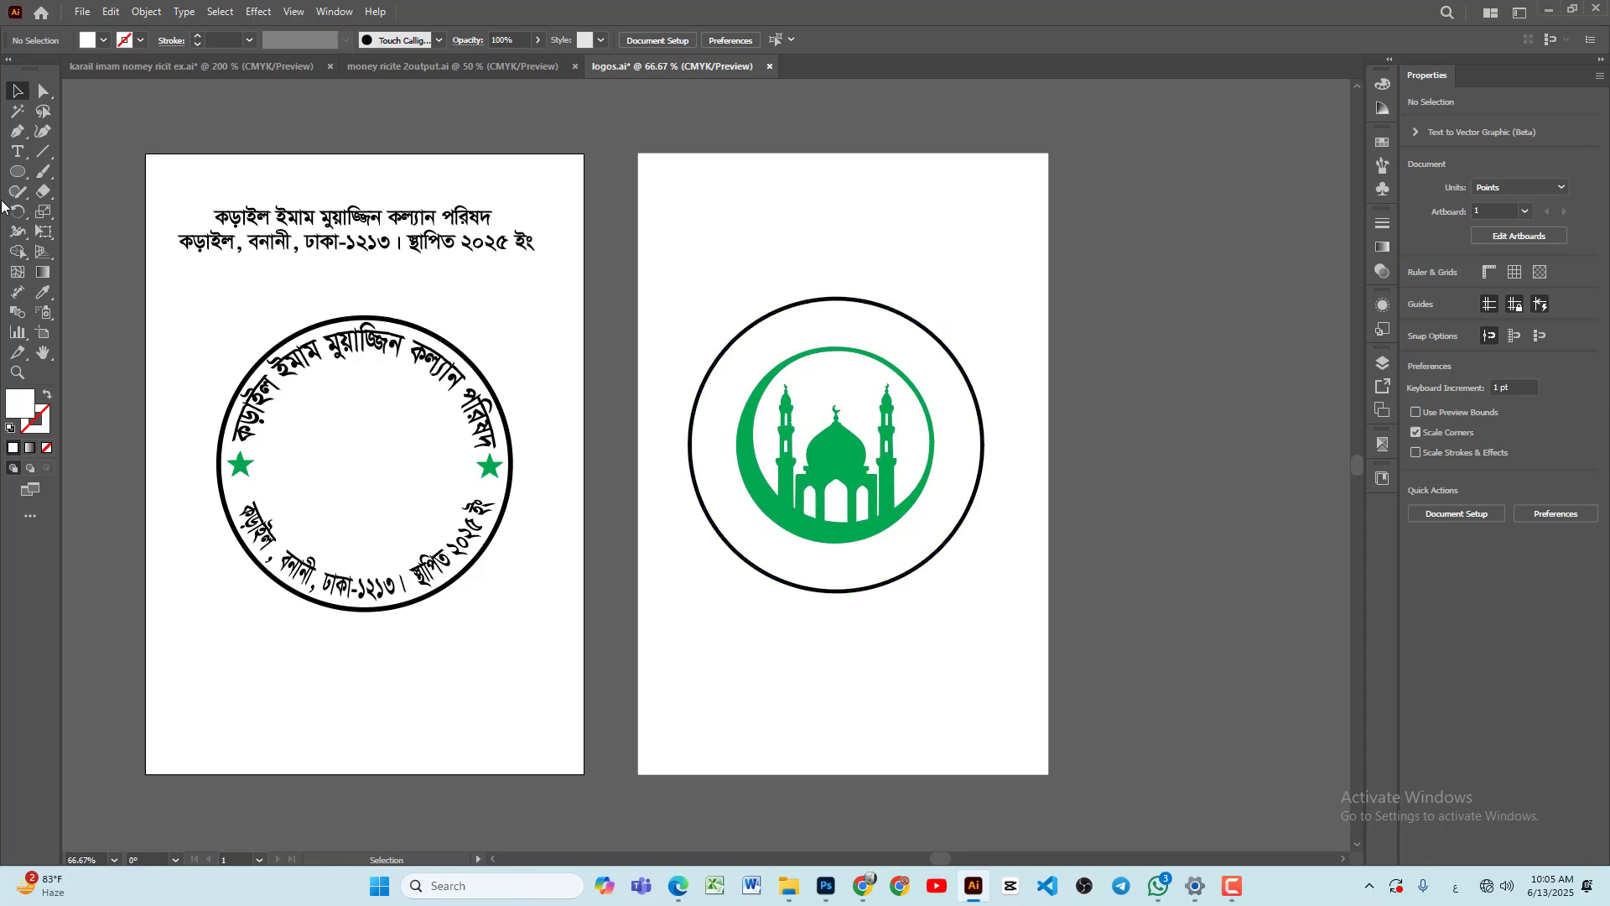
drag(17, 178, 85, 173)
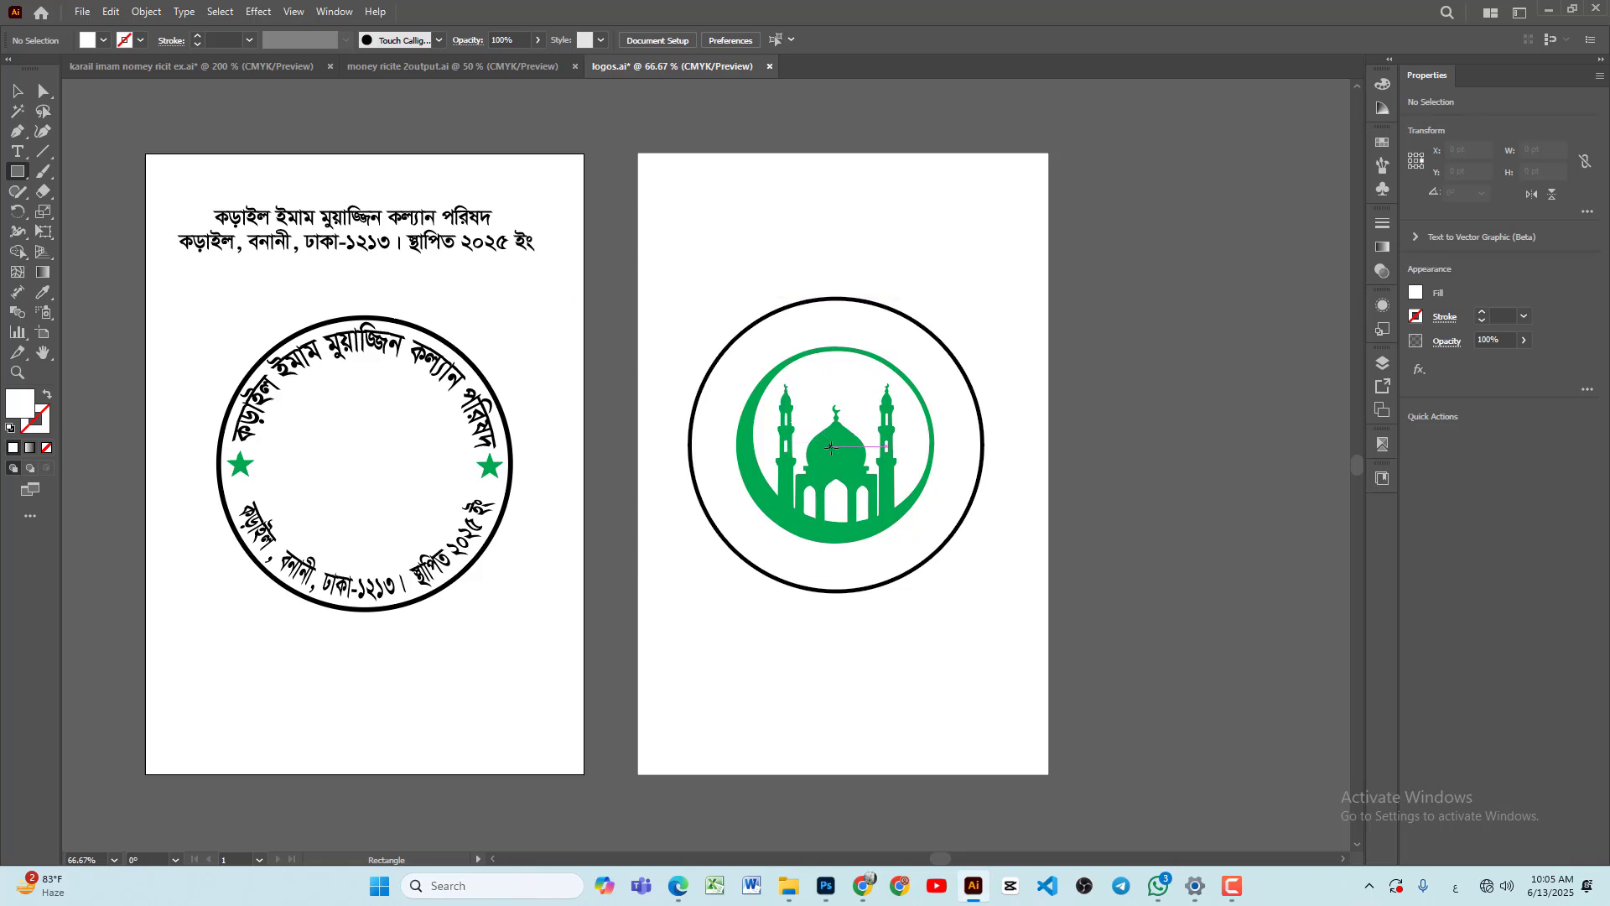
drag(841, 447, 880, 513)
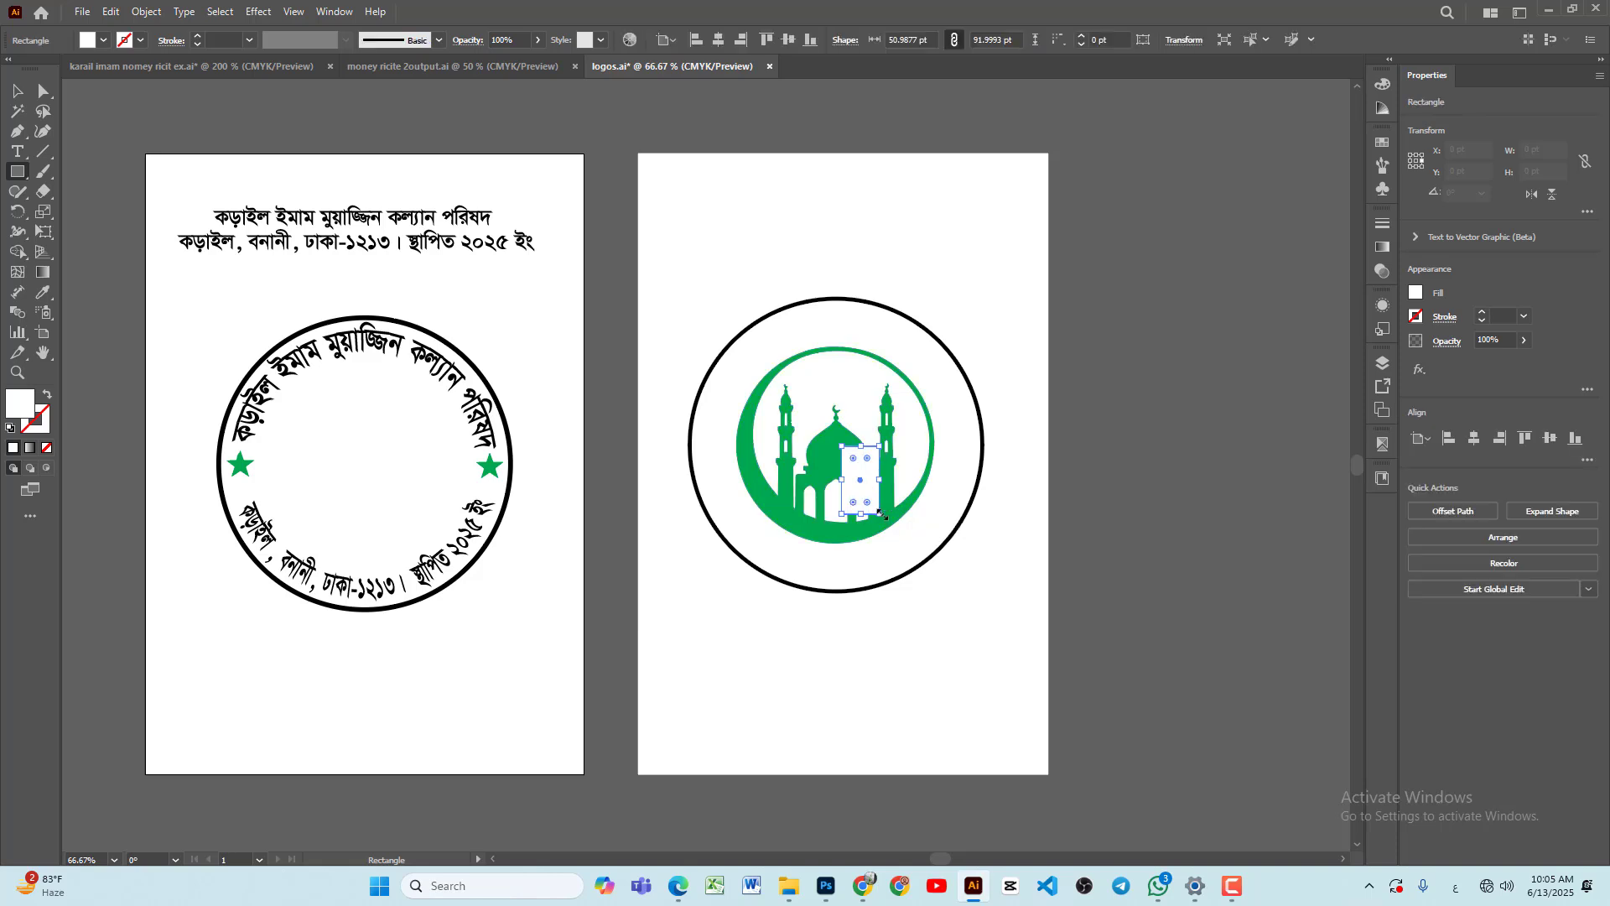
key(Delete)
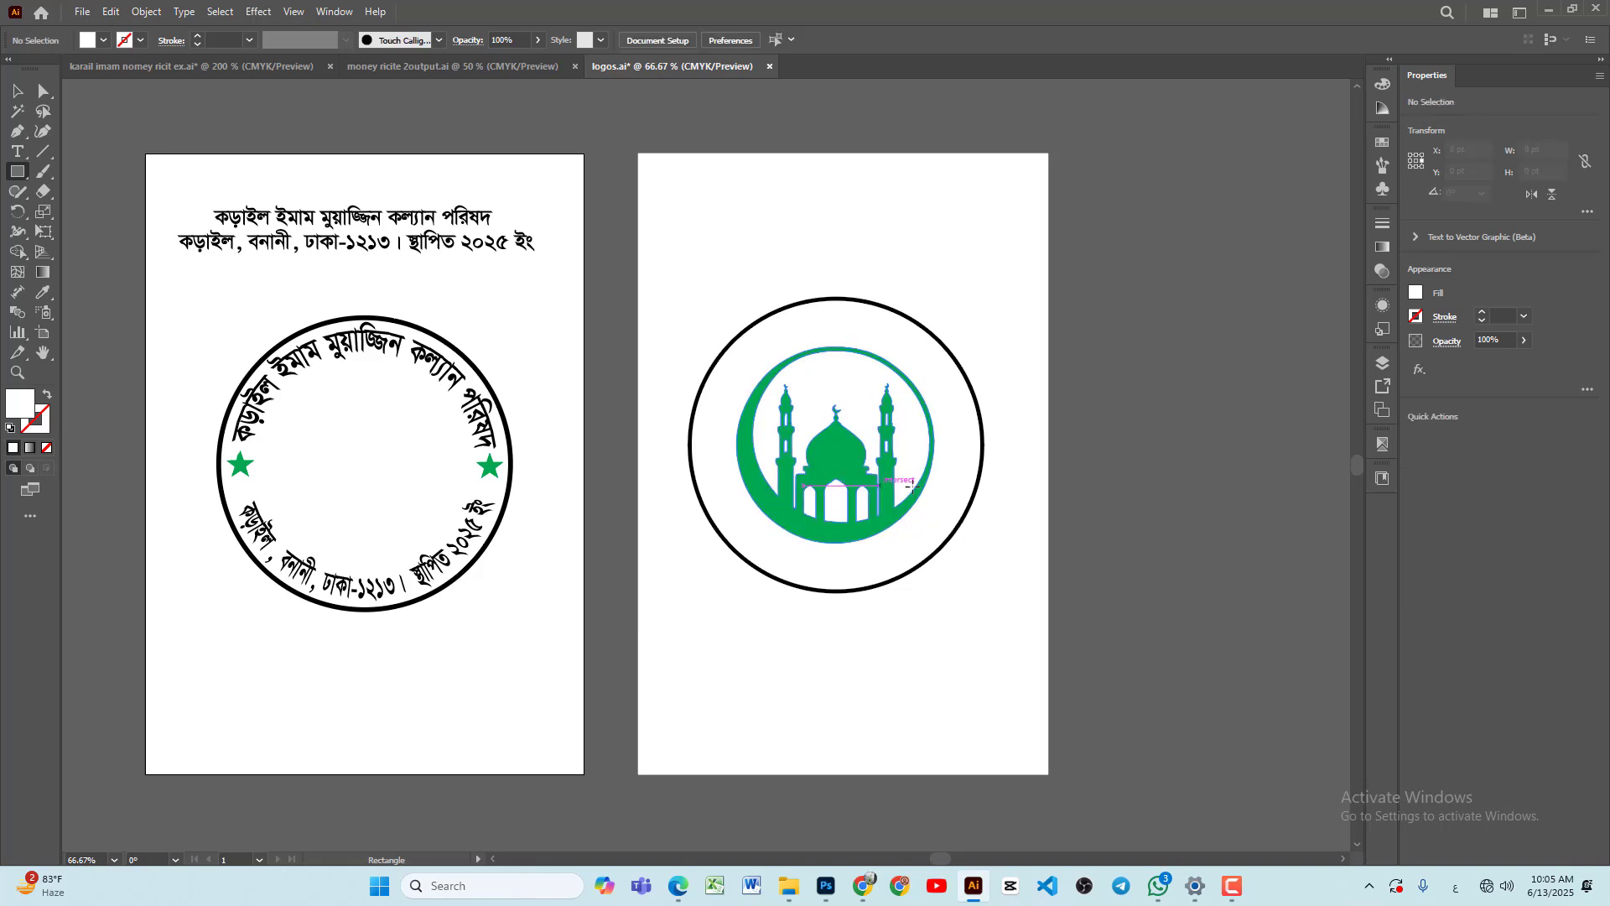
Step: Draw a second circle about 340 pt across, centred on the emblem inside the black ring, and remove its fill
right_click(15, 167)
click(100, 211)
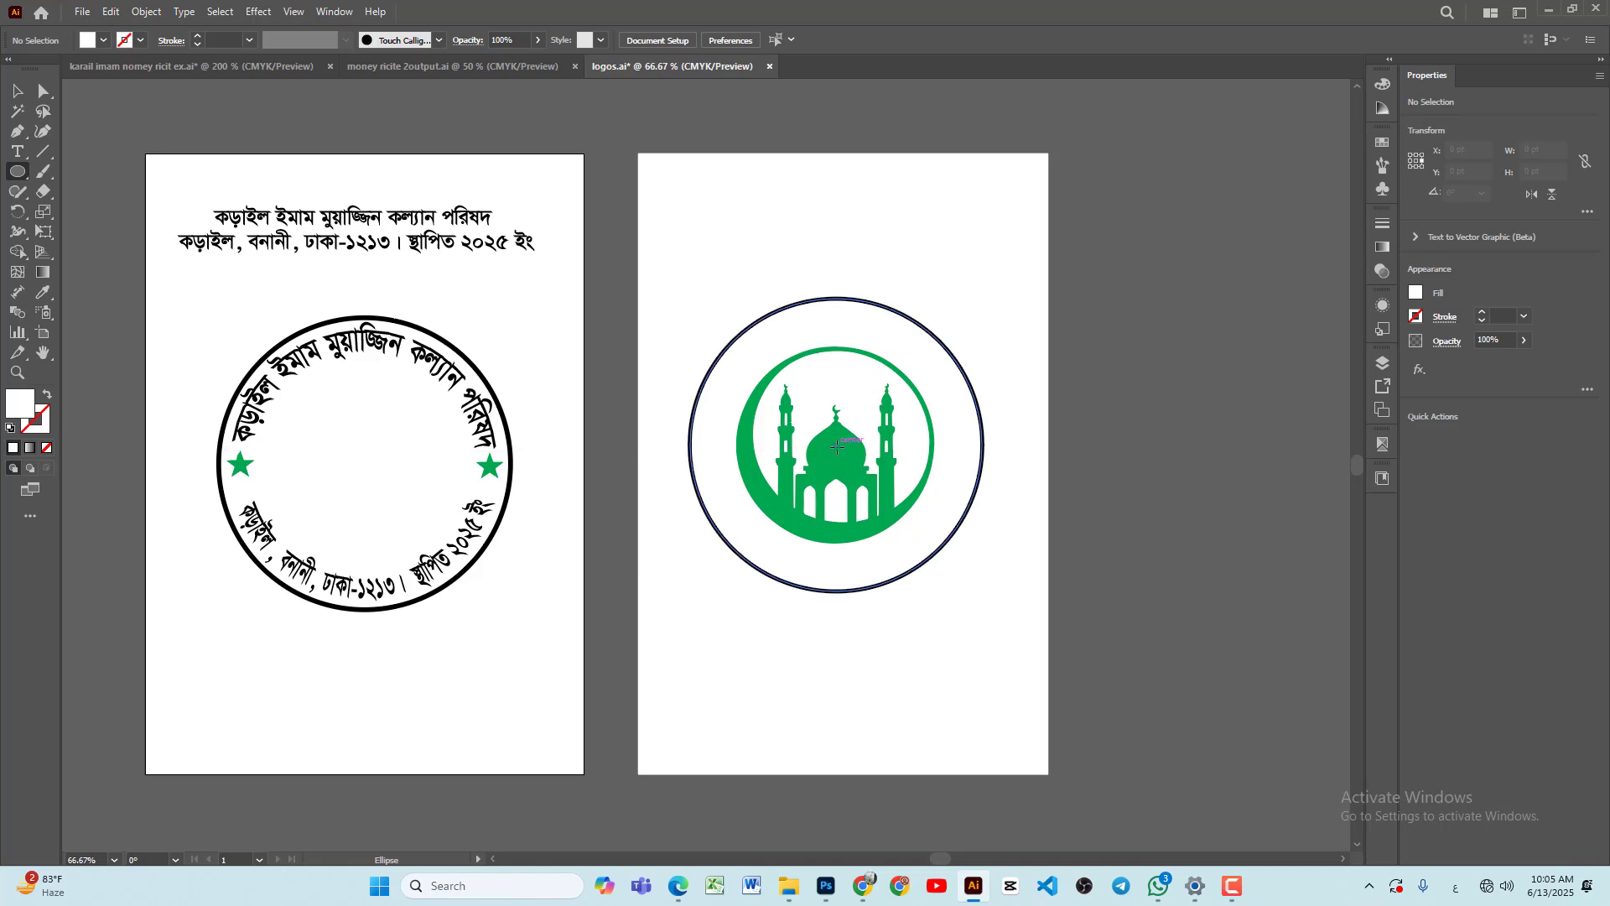
drag(837, 447, 925, 569)
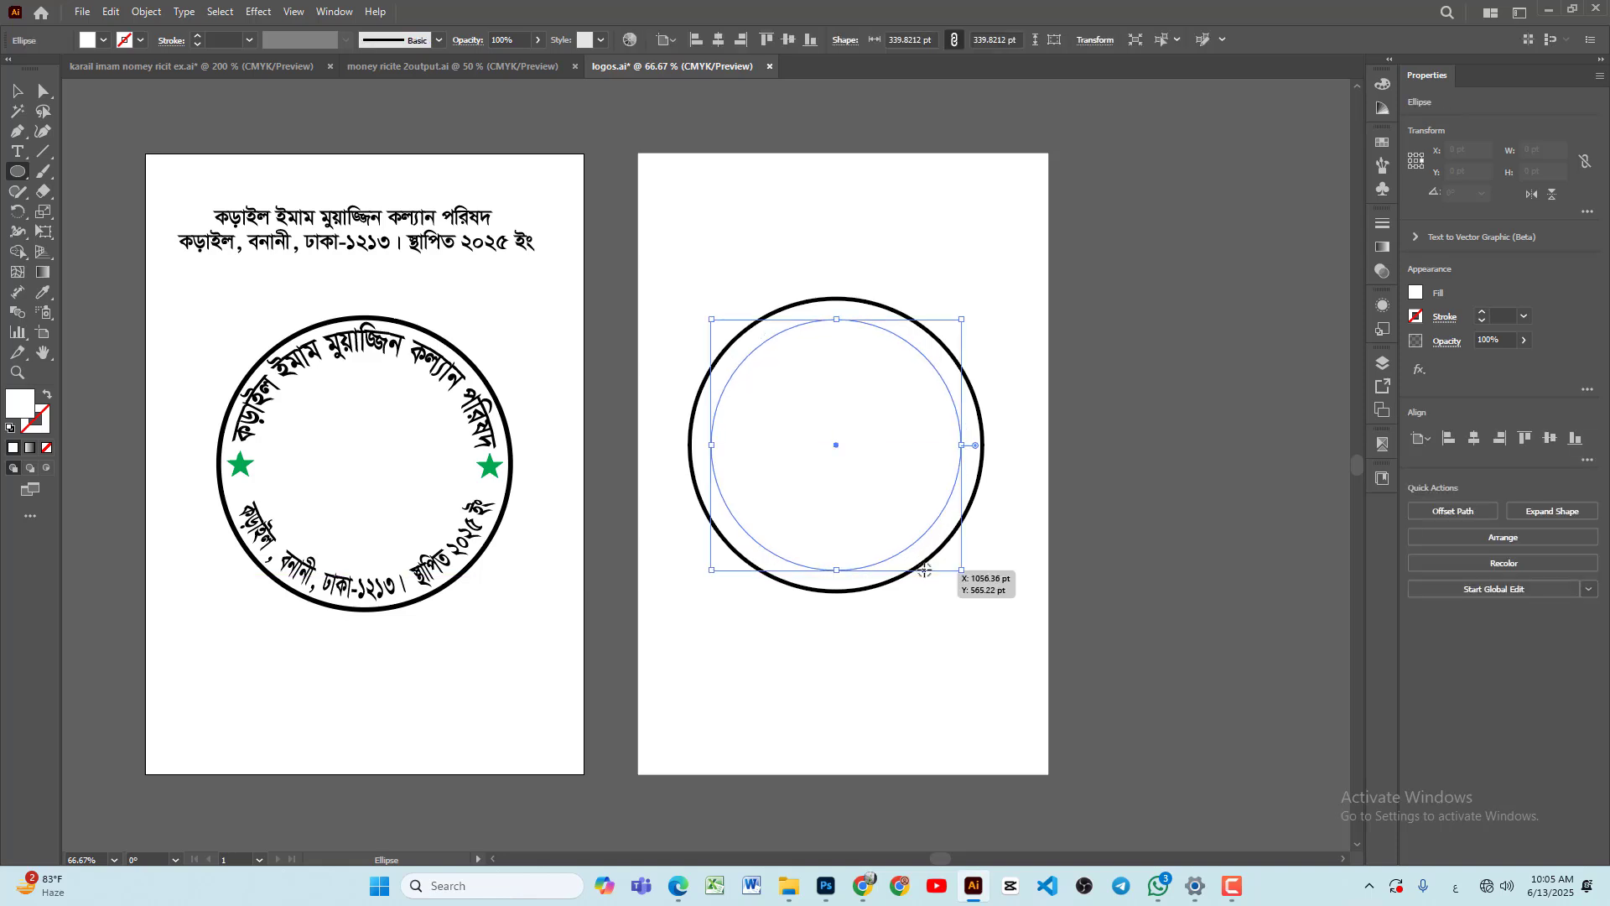
click(1416, 293)
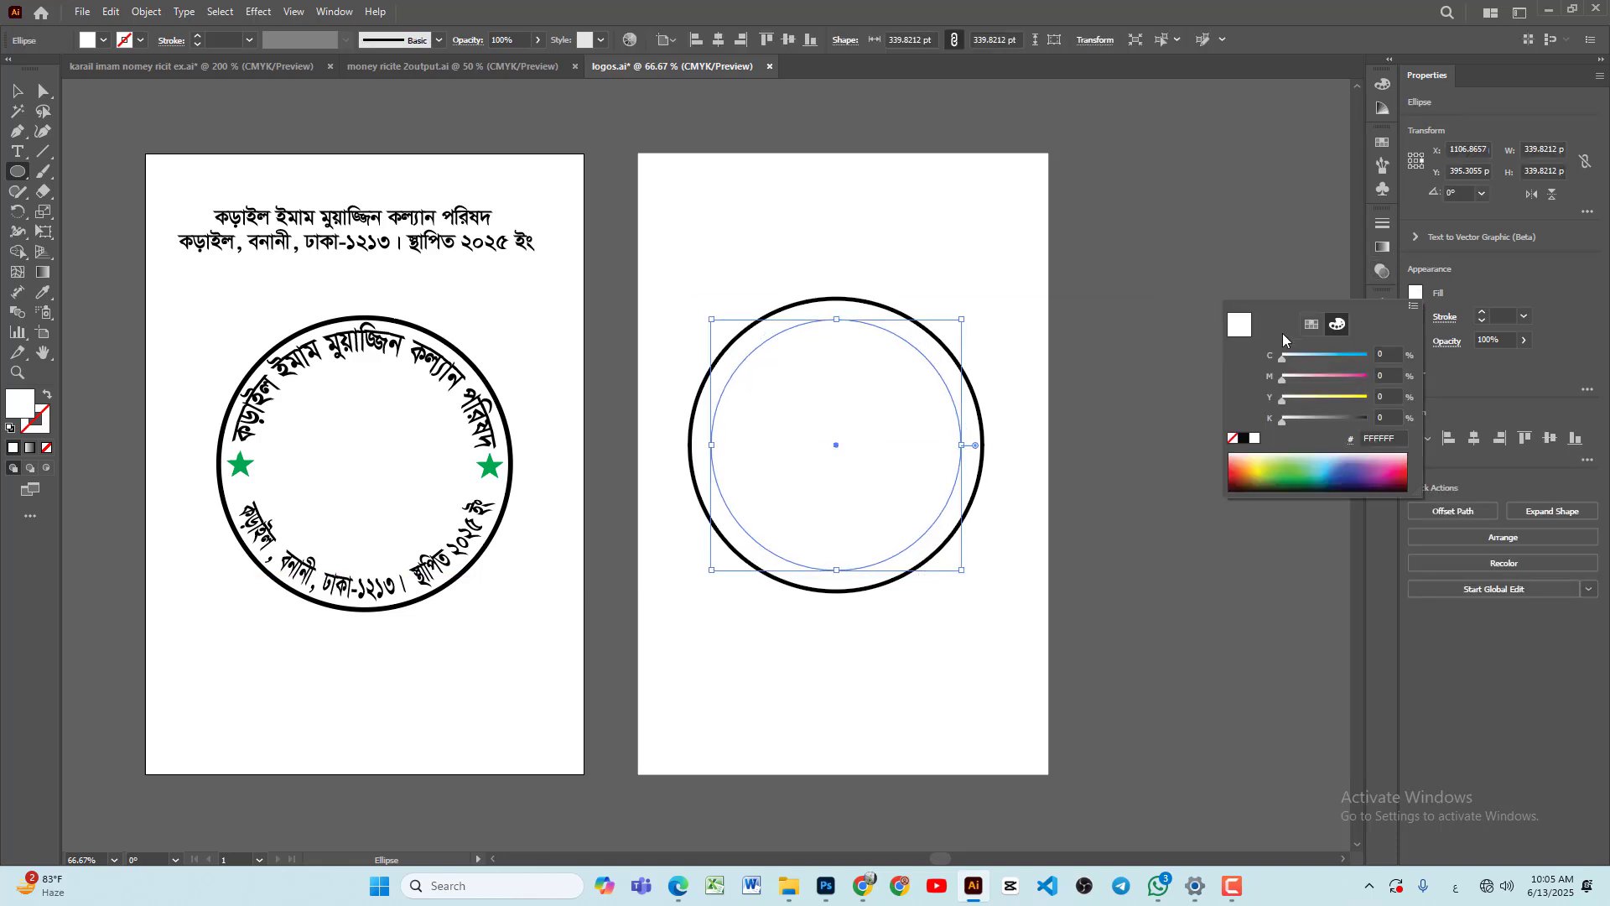
click(1231, 438)
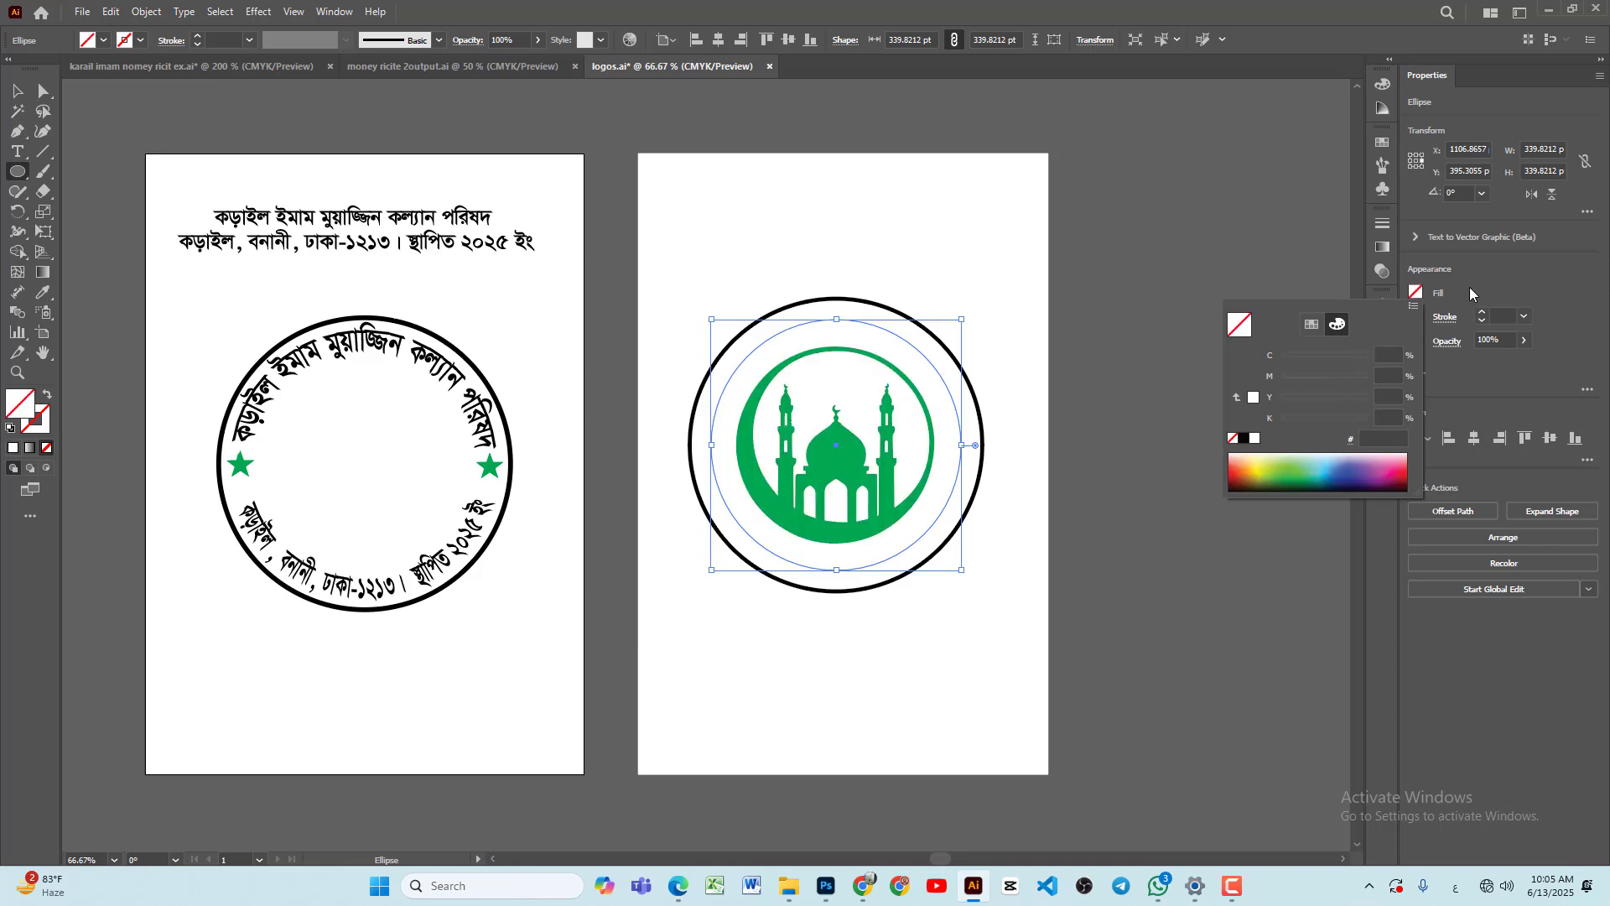
click(1471, 293)
Step: Give the inner circle a thin 0.25 pt stroke and deselect it
click(1416, 317)
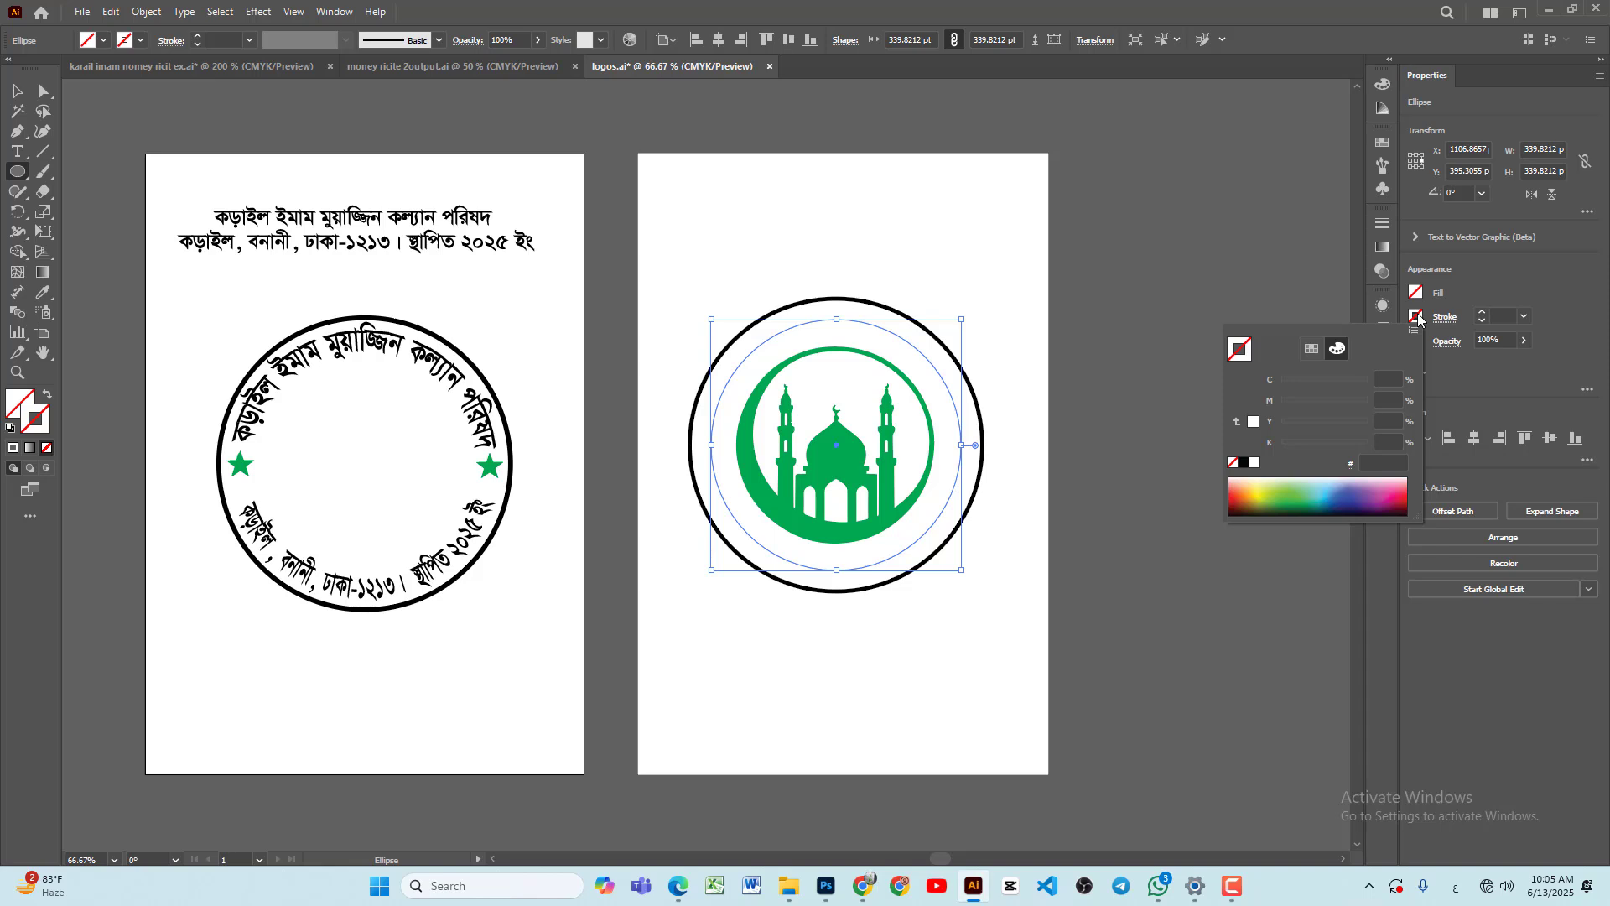
click(1509, 319)
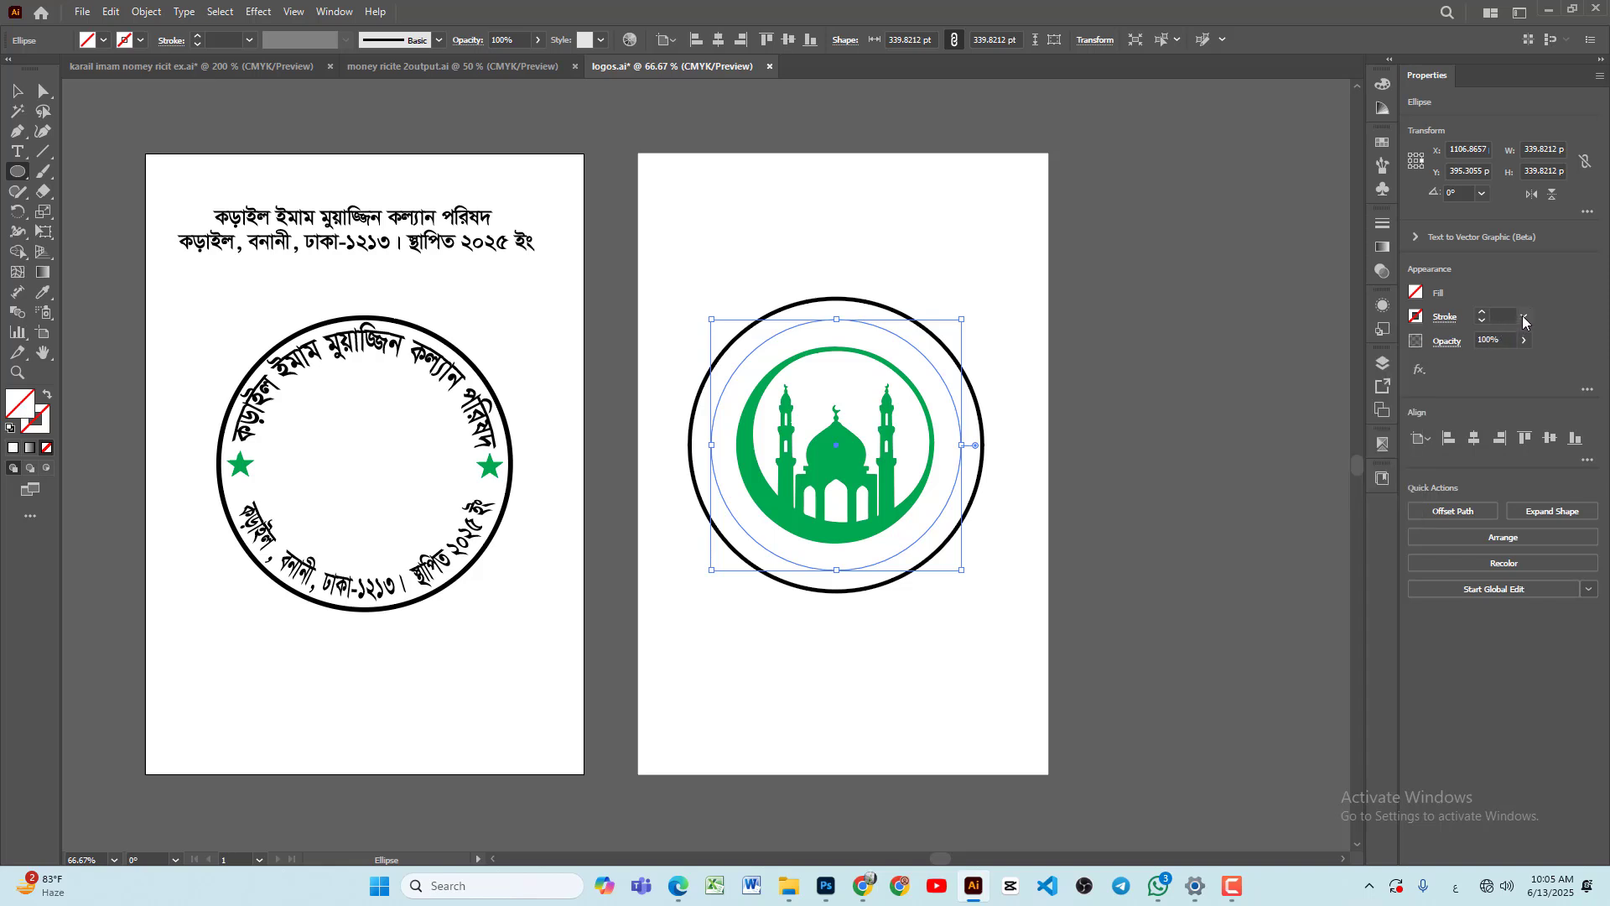
click(1523, 316)
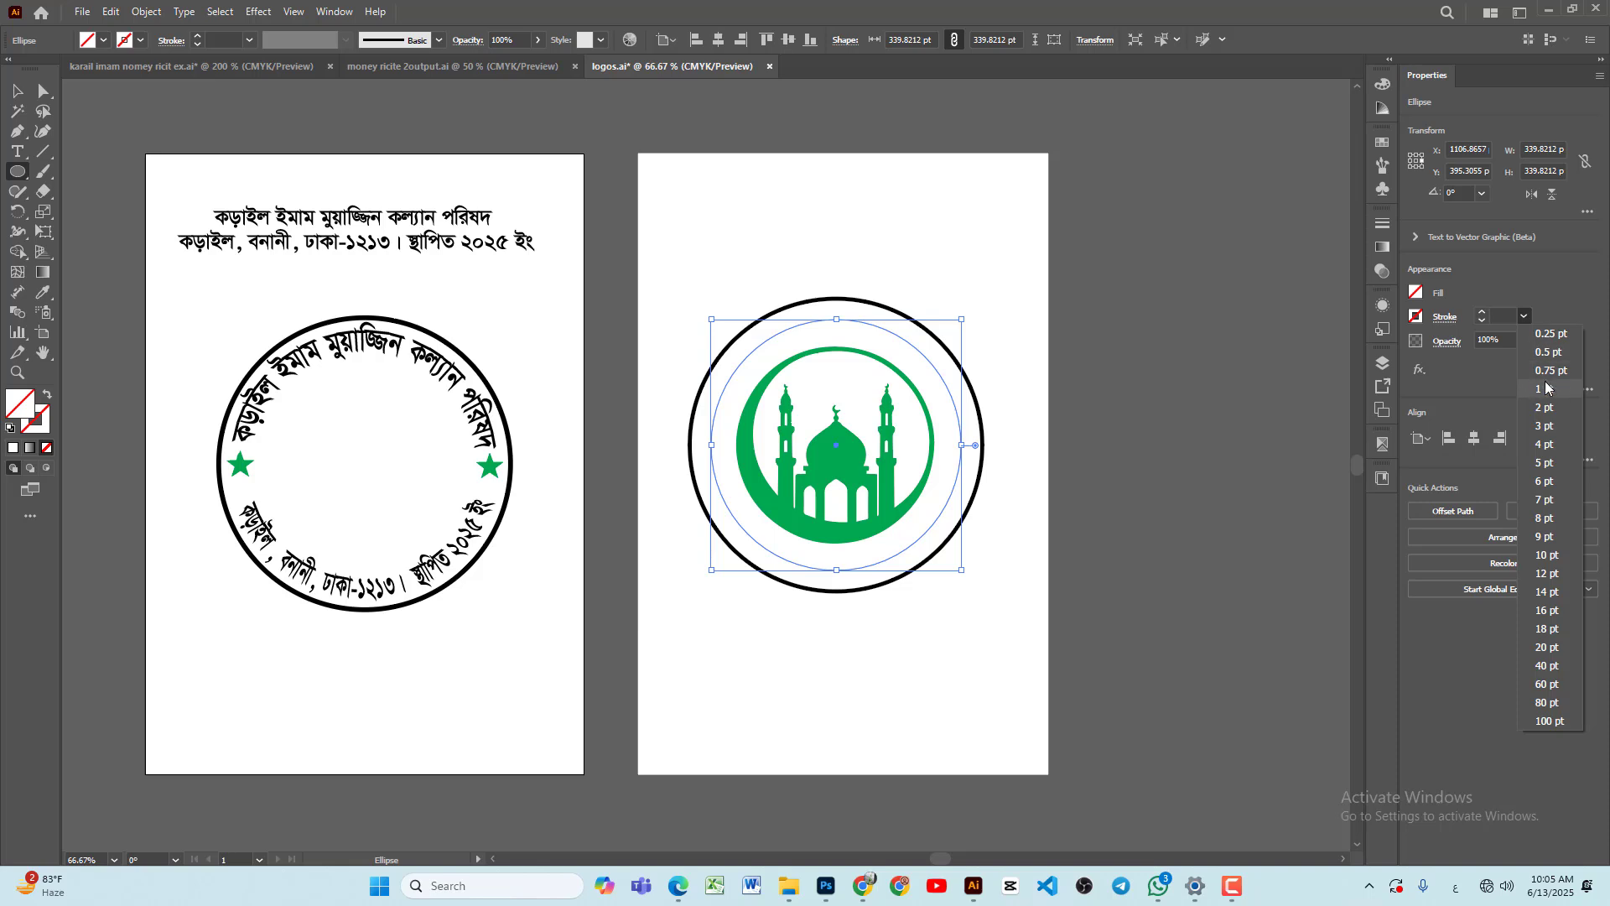
click(1556, 336)
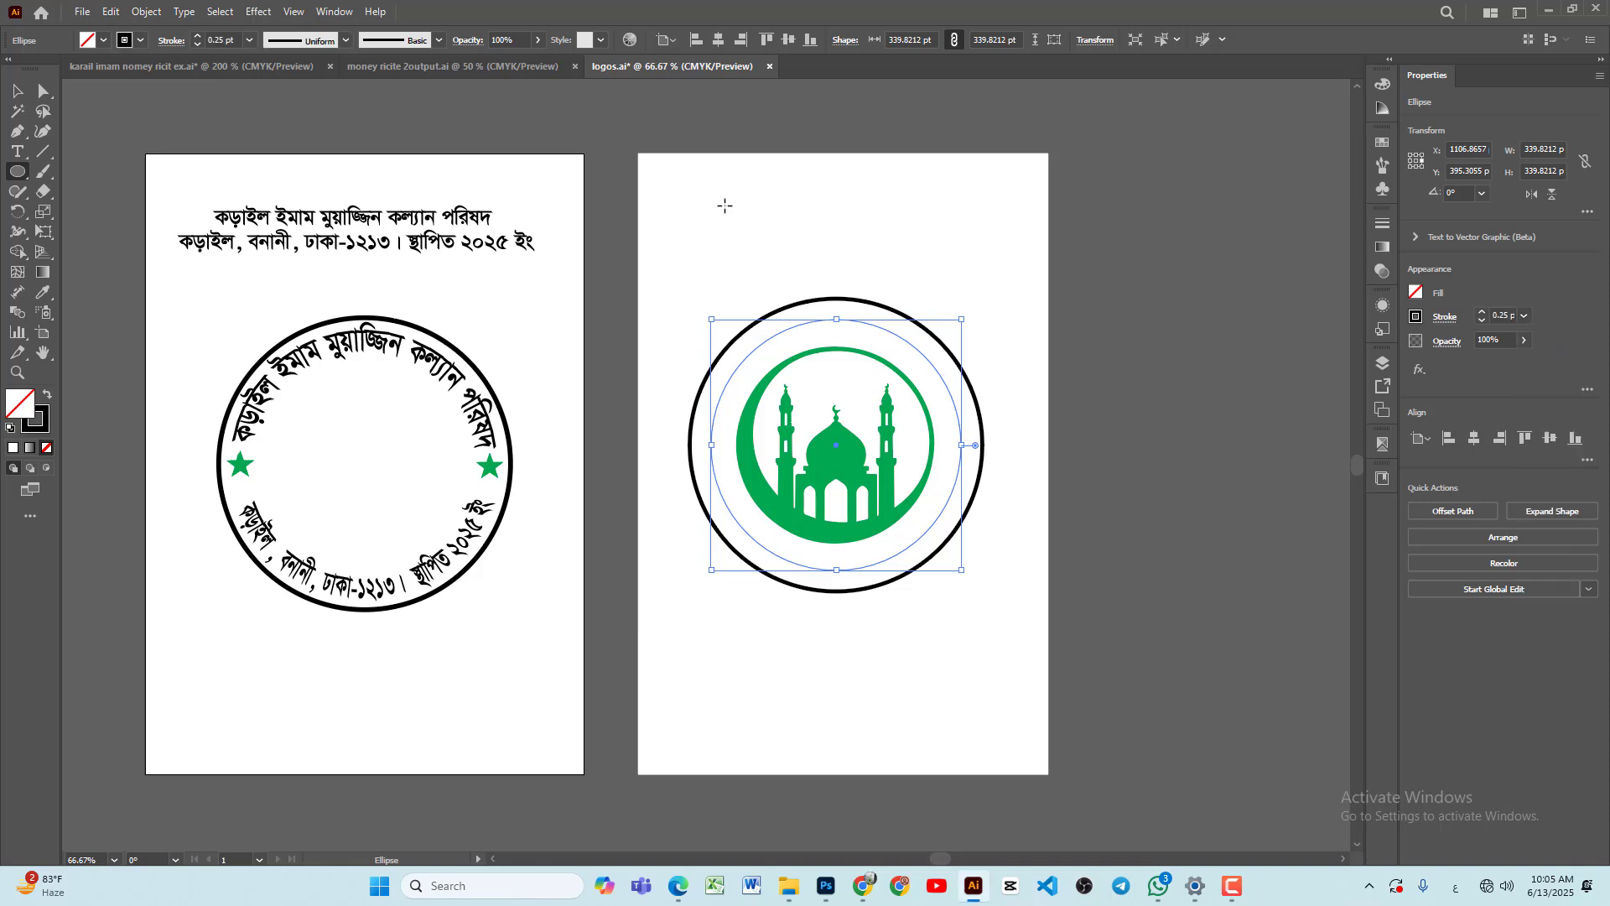
click(19, 90)
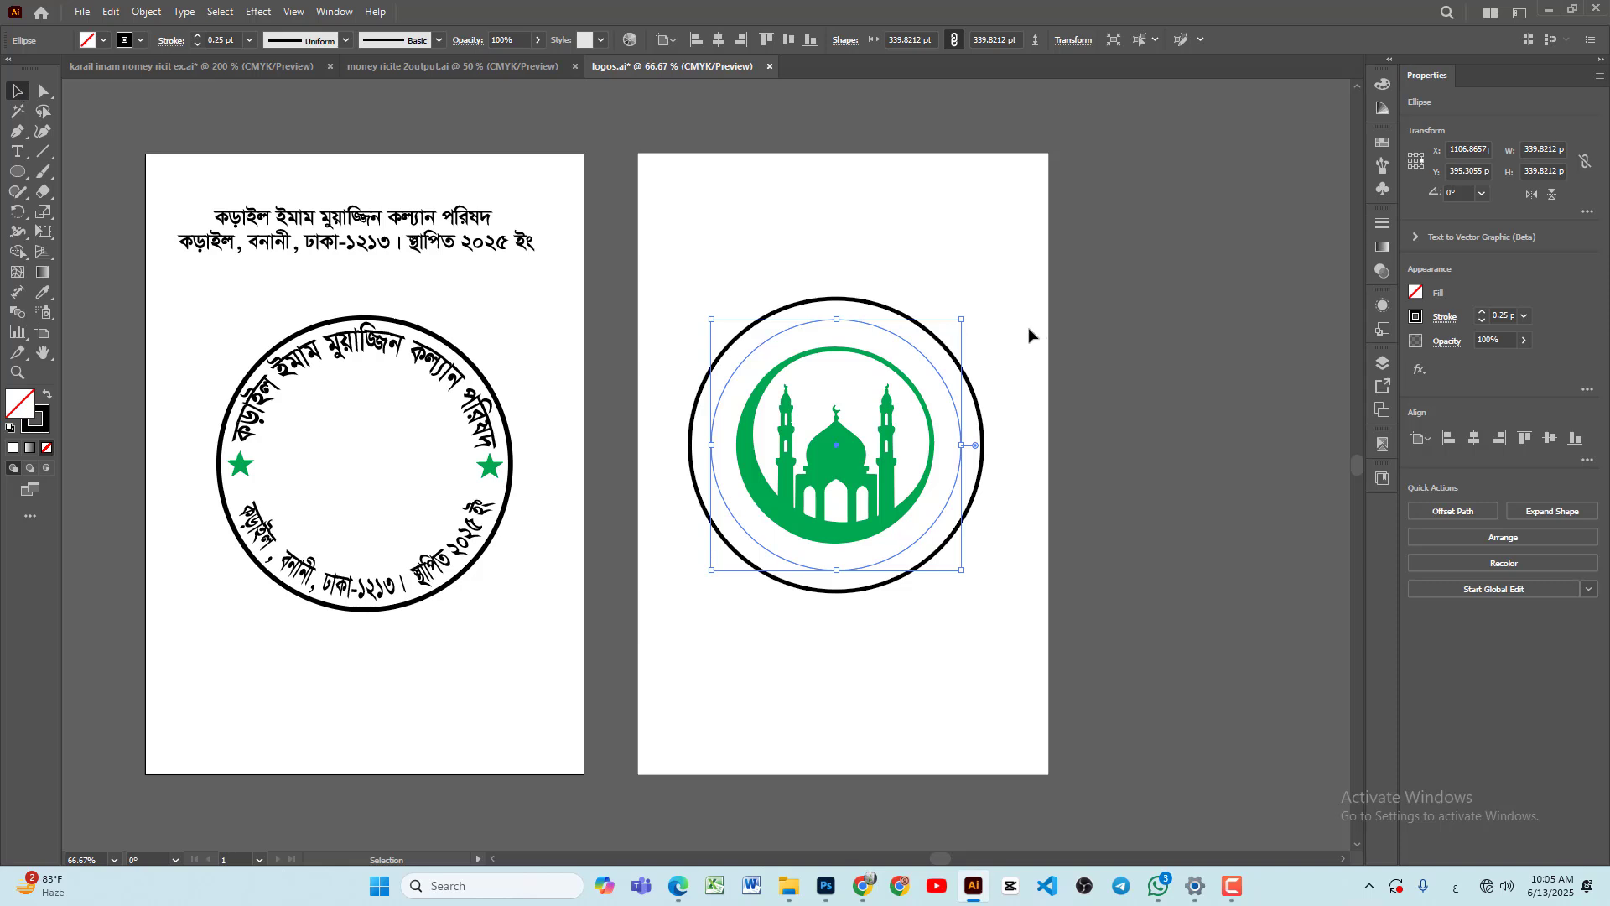
click(1091, 316)
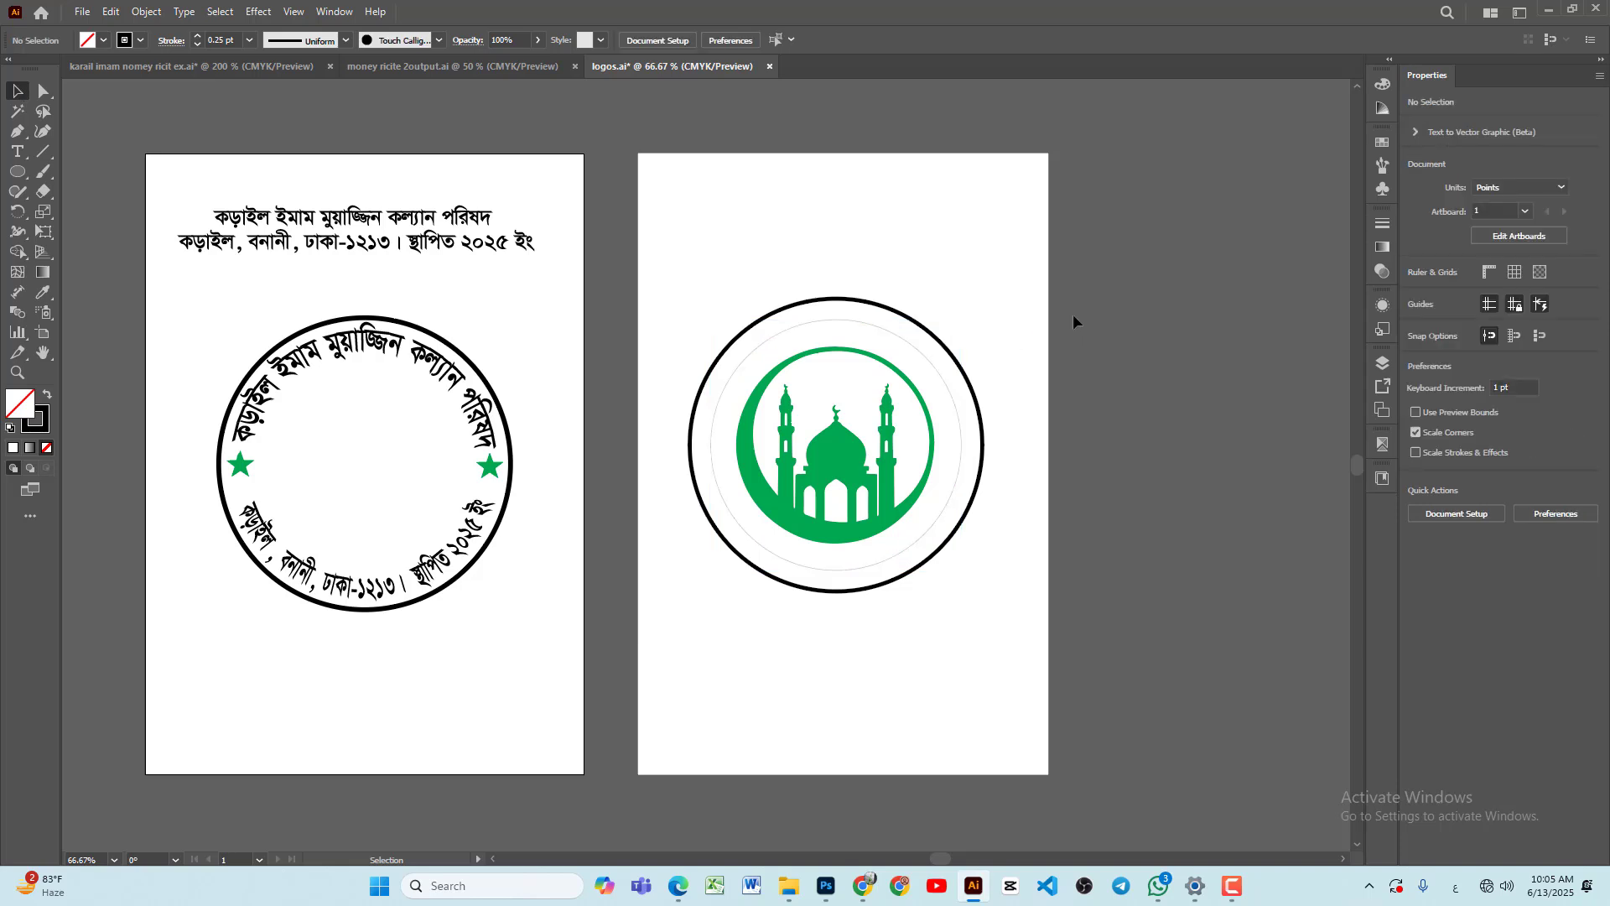
Step: Shrink the thin inner circle around the emblem to about 310 pt across, keeping it centred, and deselect it
click(891, 337)
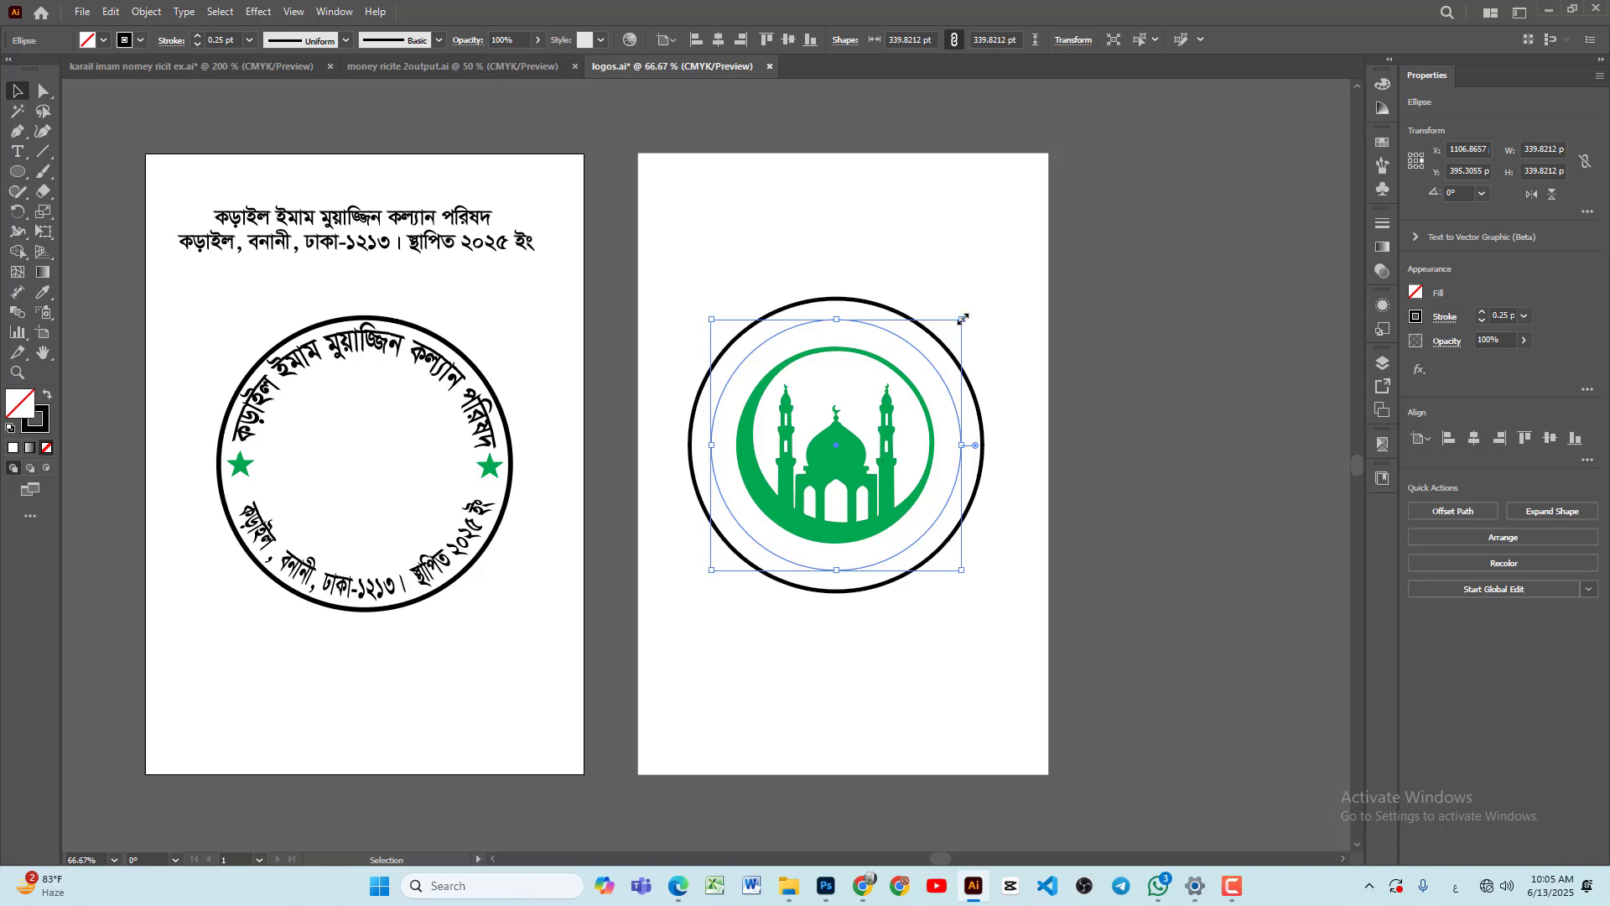
drag(963, 319, 960, 333)
click(1085, 310)
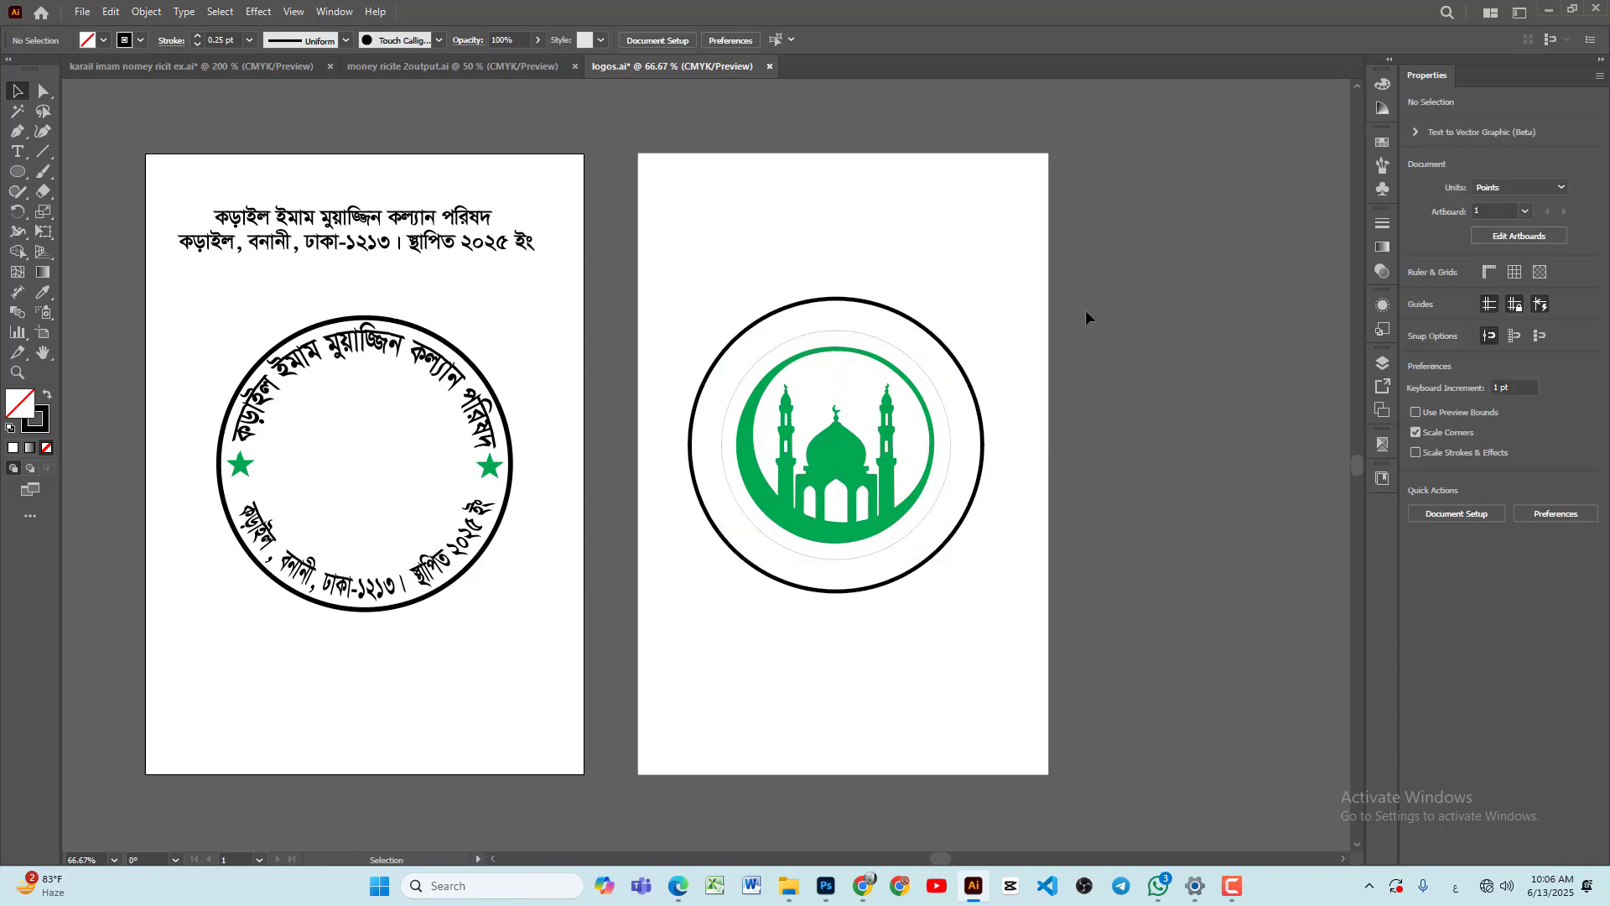
Step: Copy the first Bengali heading line "কড়াইল ইমাম মুয়াজ্জিন কল্যান পরিষদ" and paste it as type on a path along the inner circle
click(18, 153)
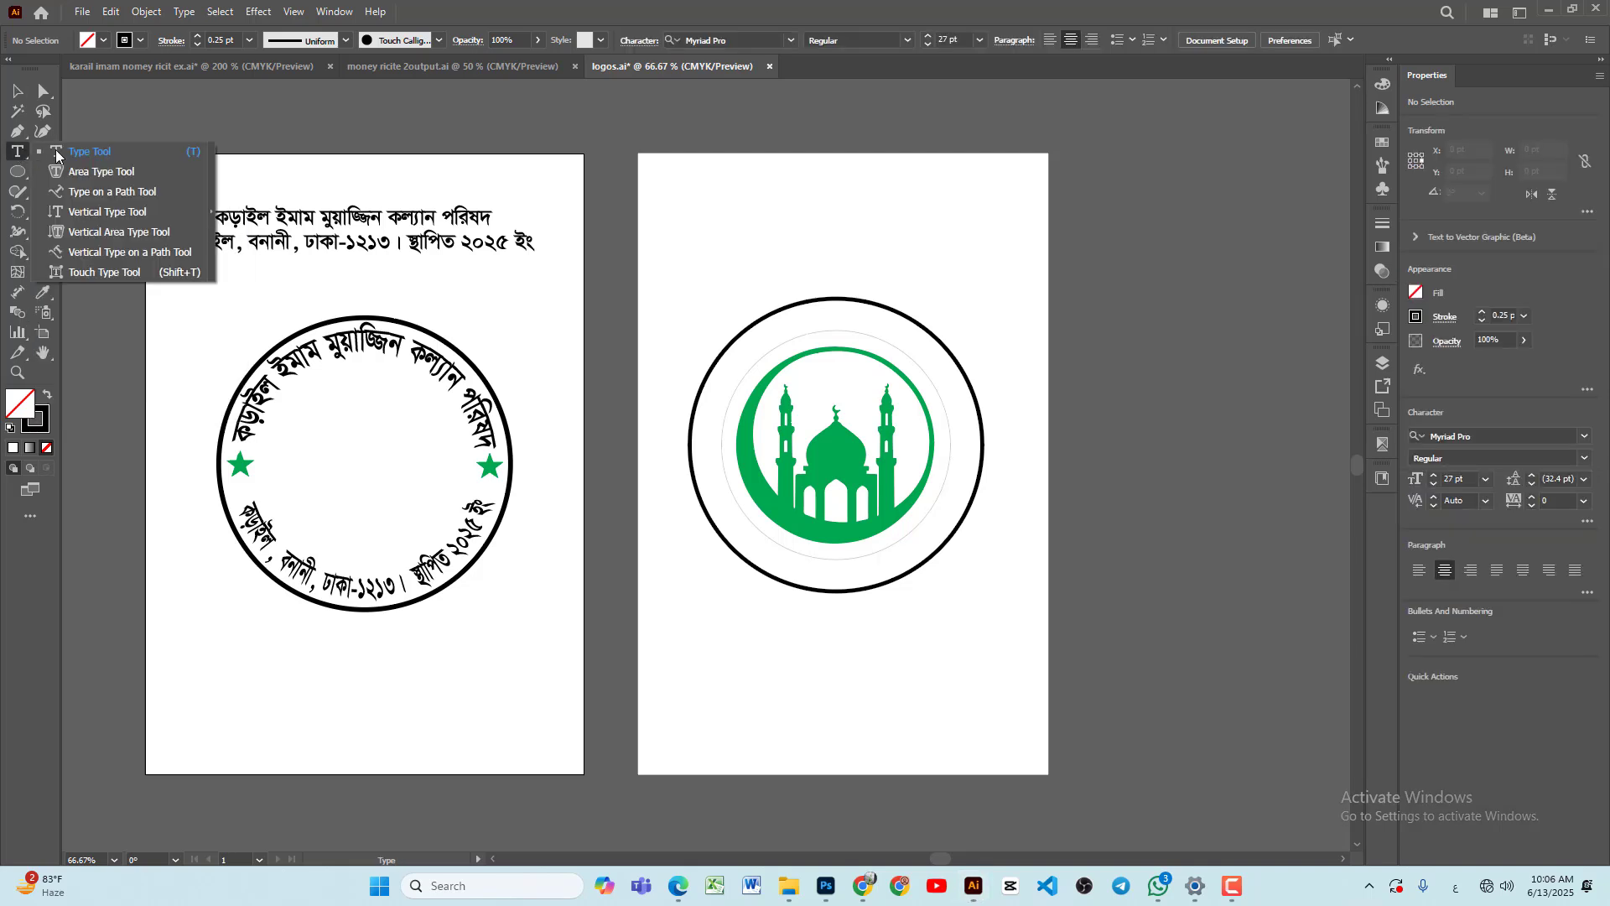
click(128, 193)
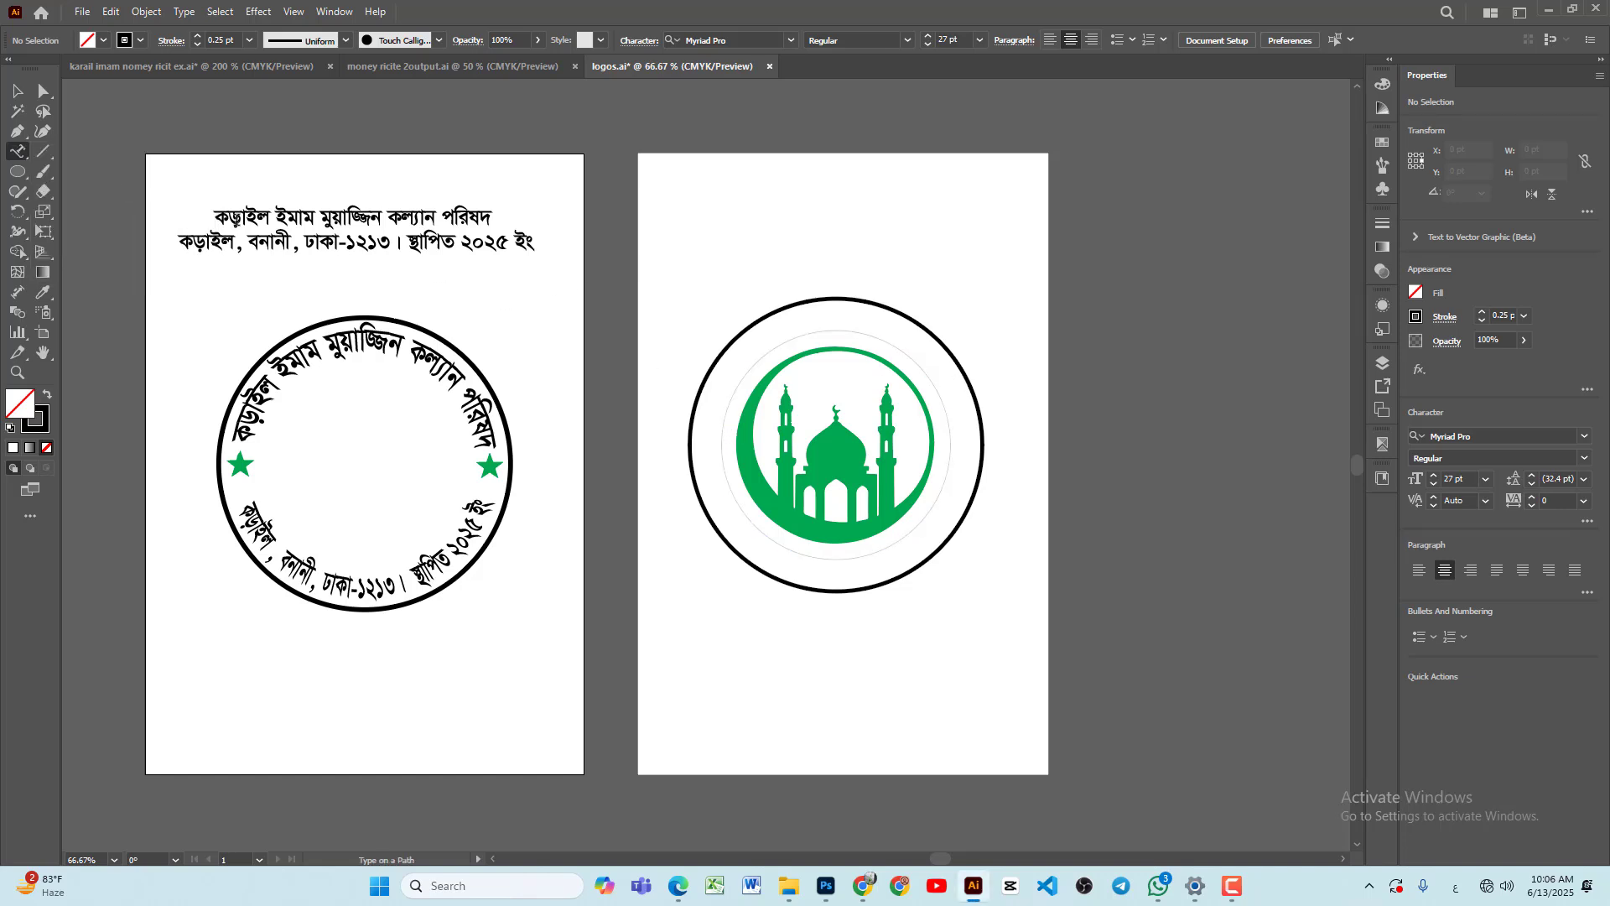
drag(217, 217, 507, 214)
key(ctrl+c)
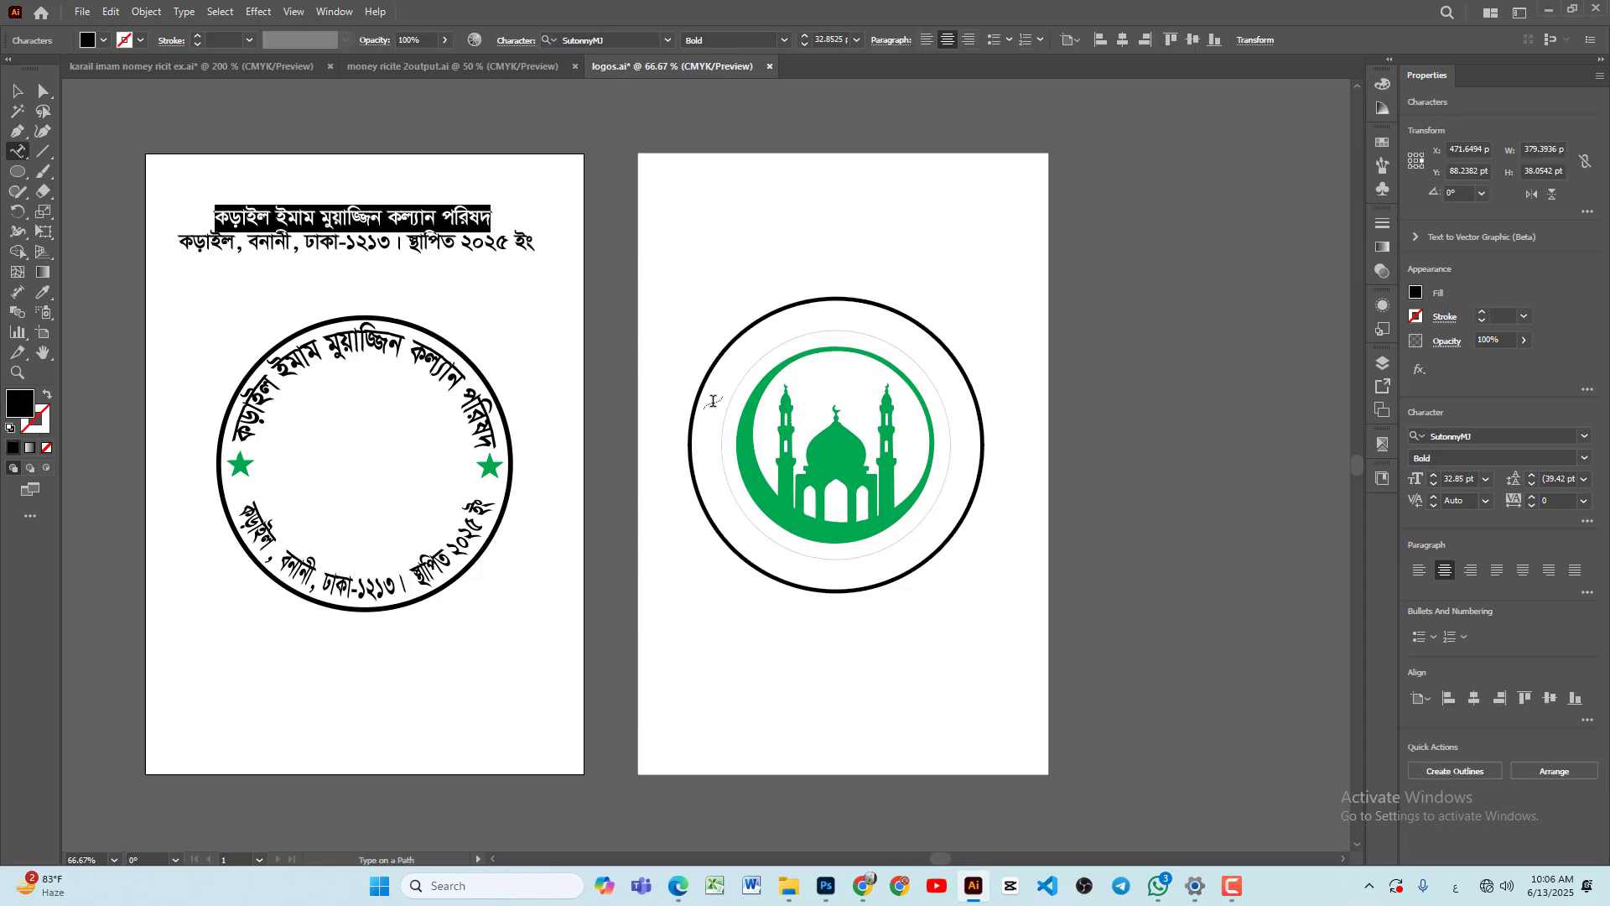
click(721, 434)
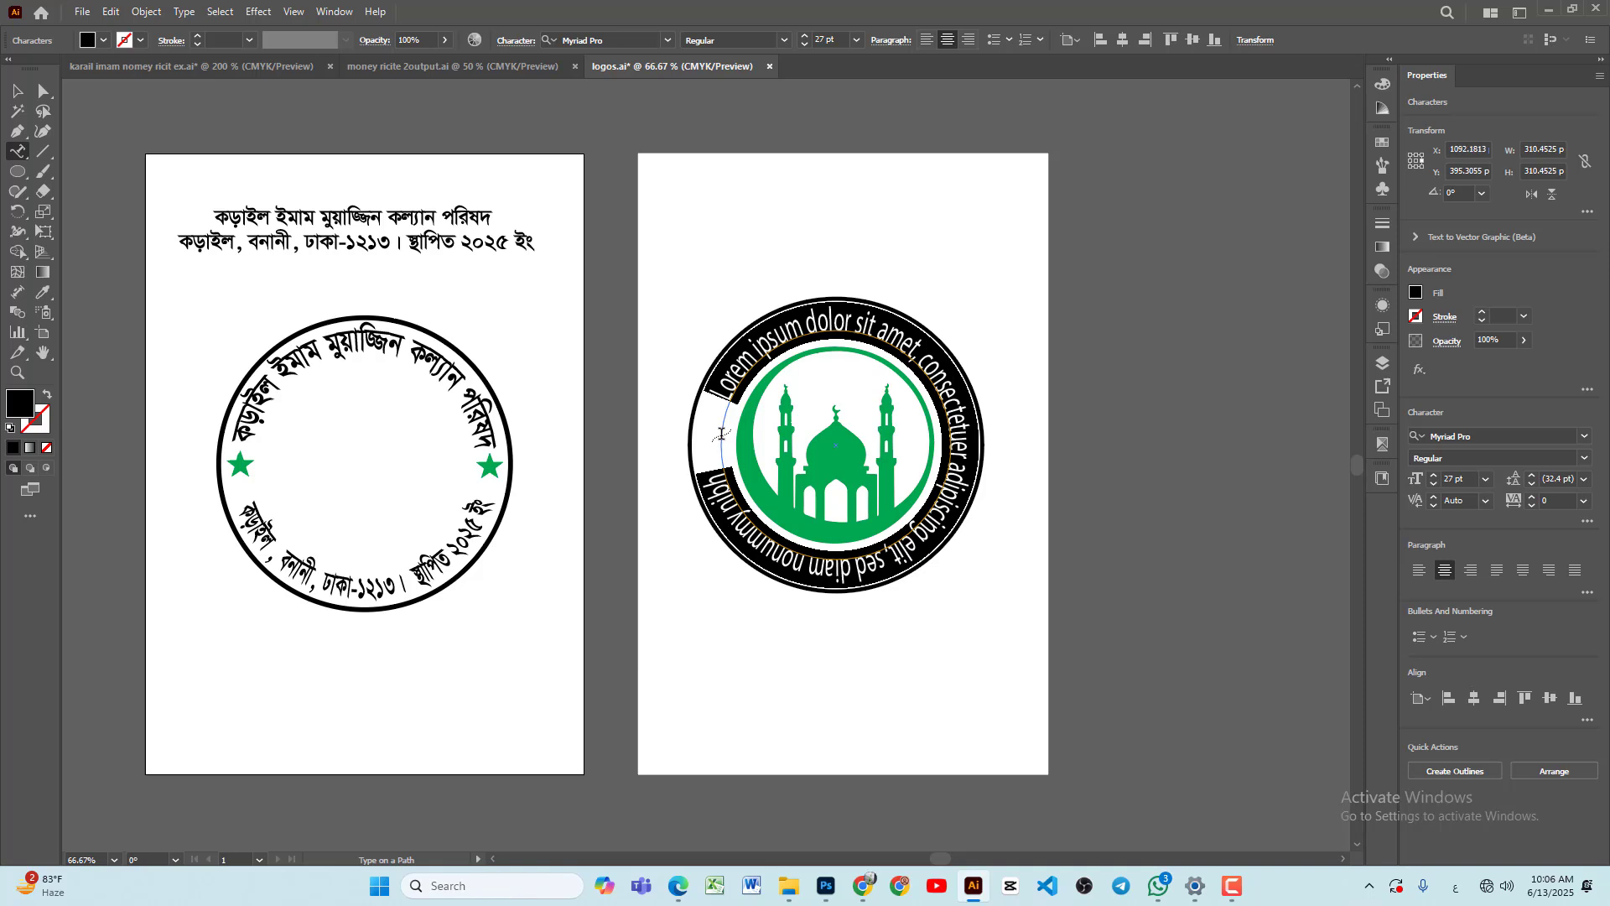
key(ctrl+v)
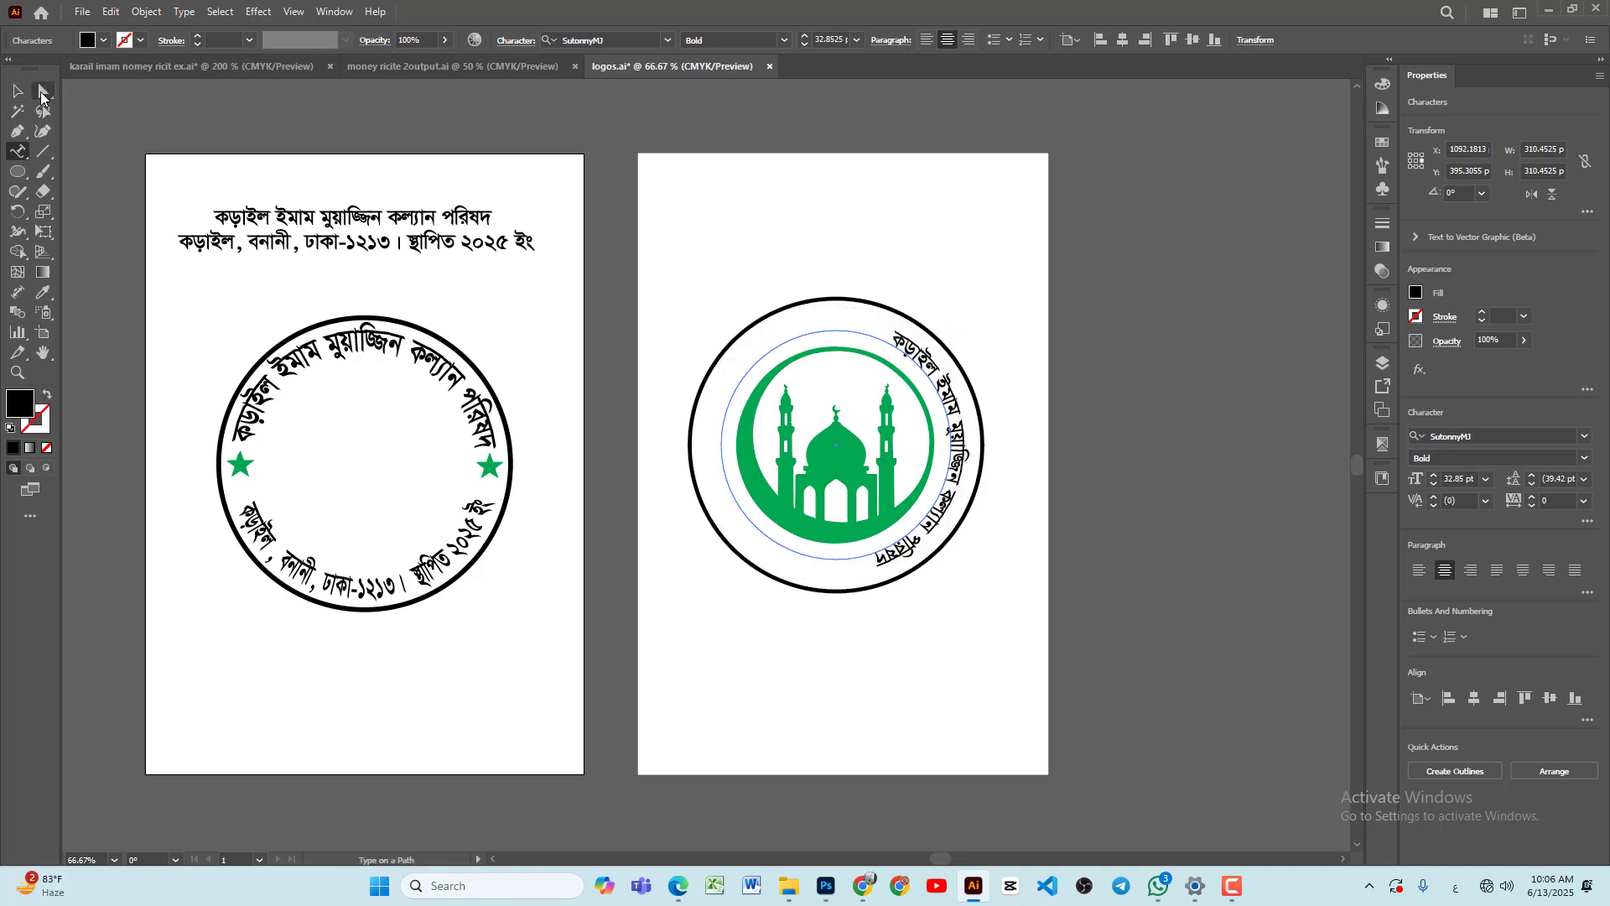
Step: Select all the Bengali text on the inner circle and set its paragraph alignment to left
click(44, 93)
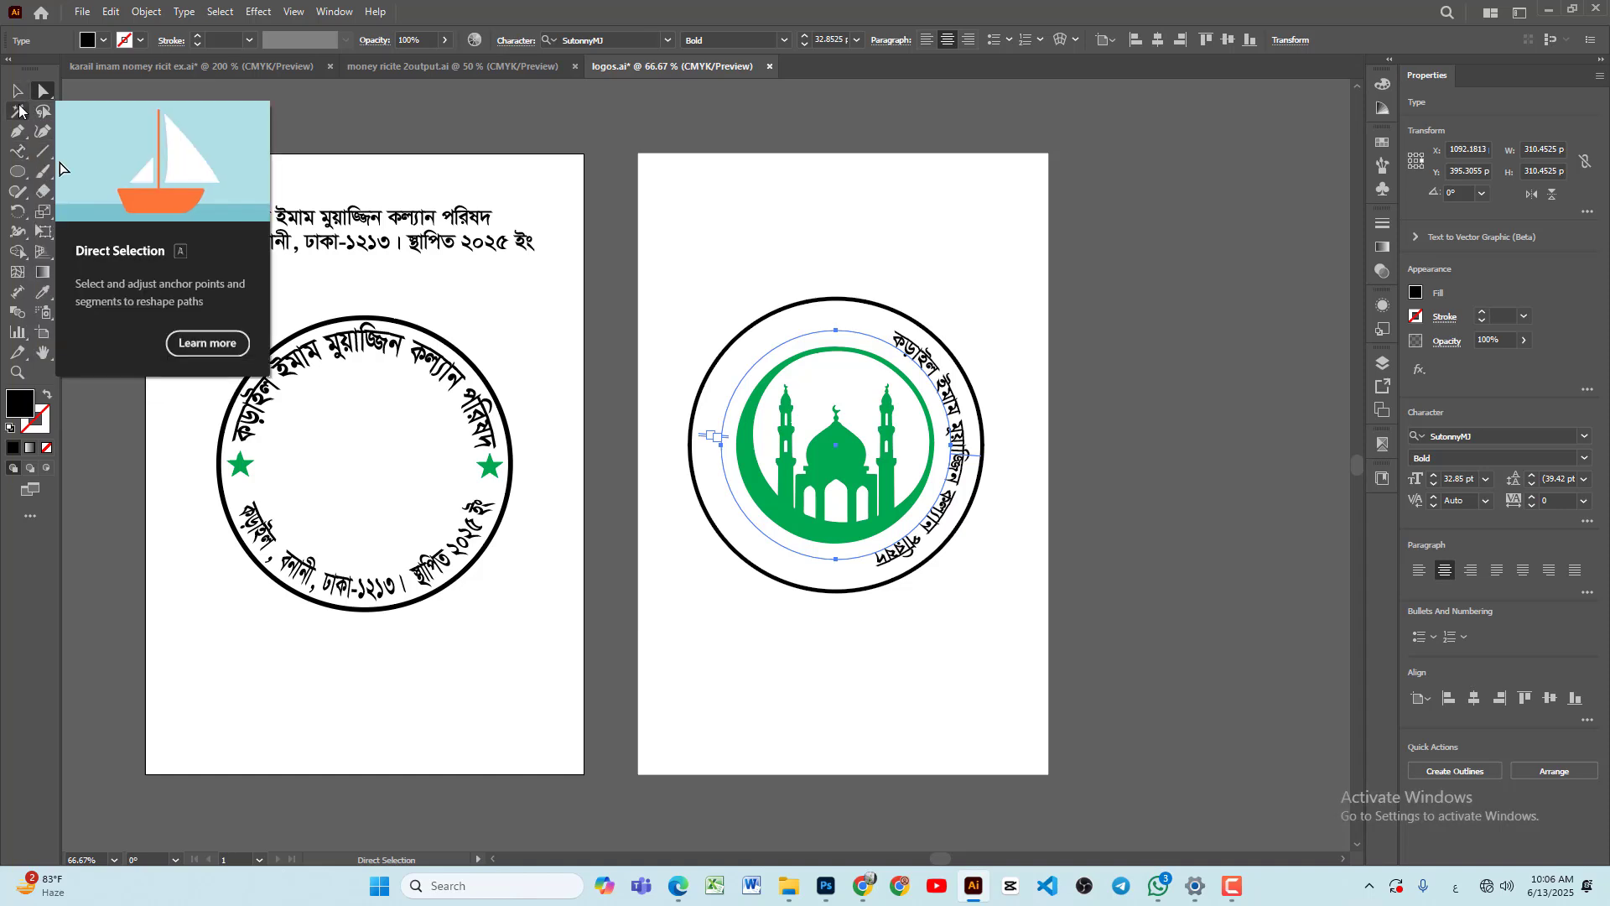
click(18, 152)
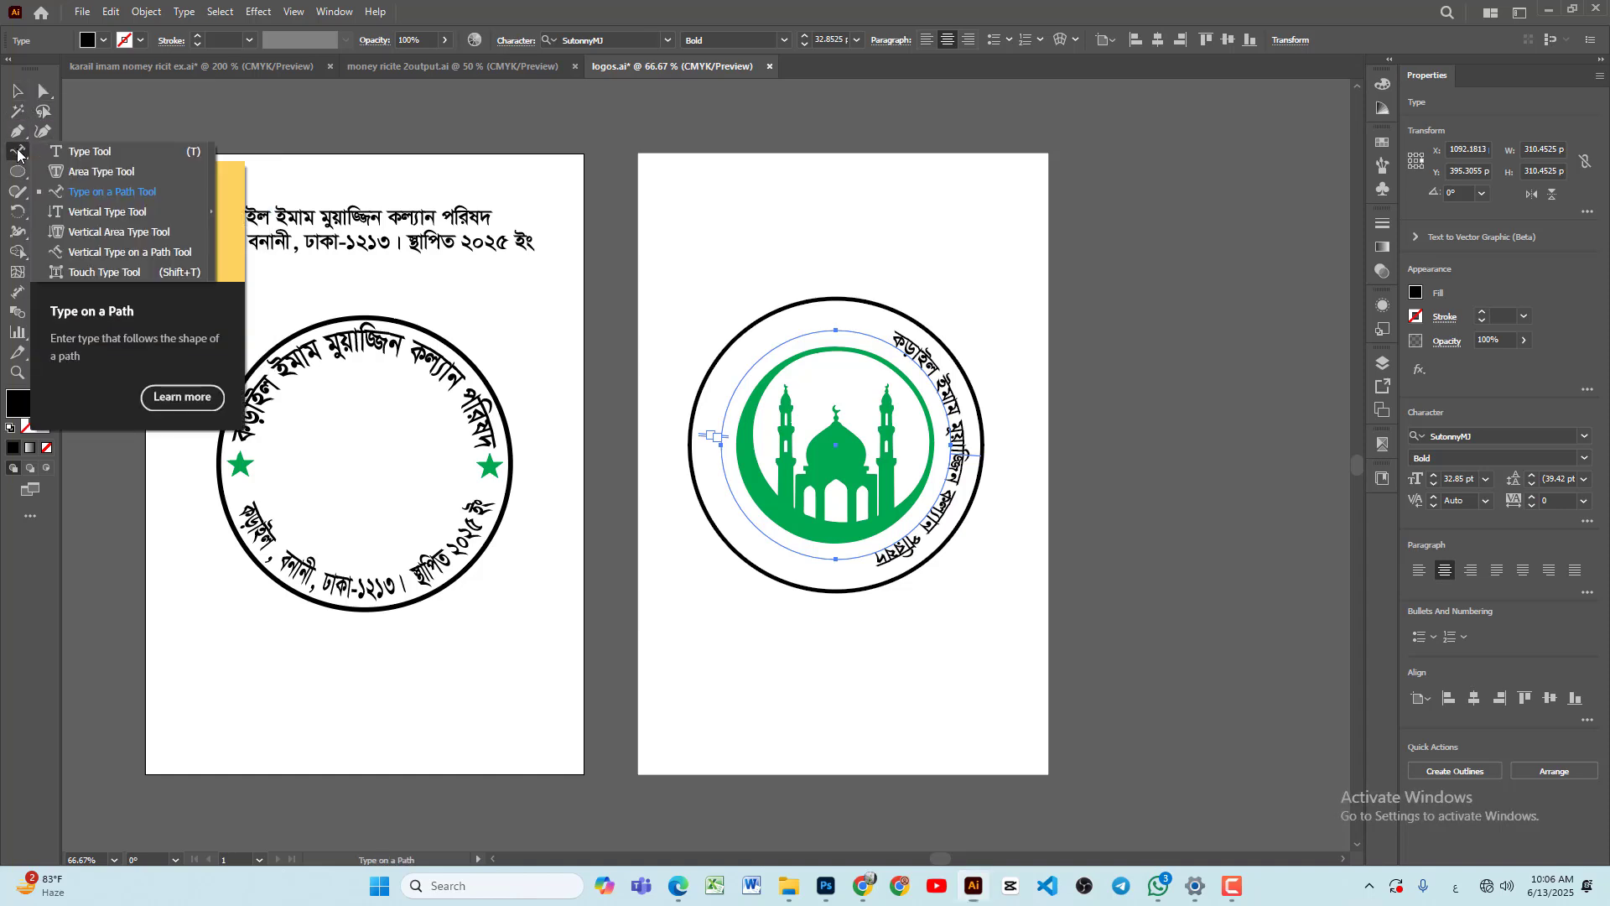
drag(896, 338, 882, 582)
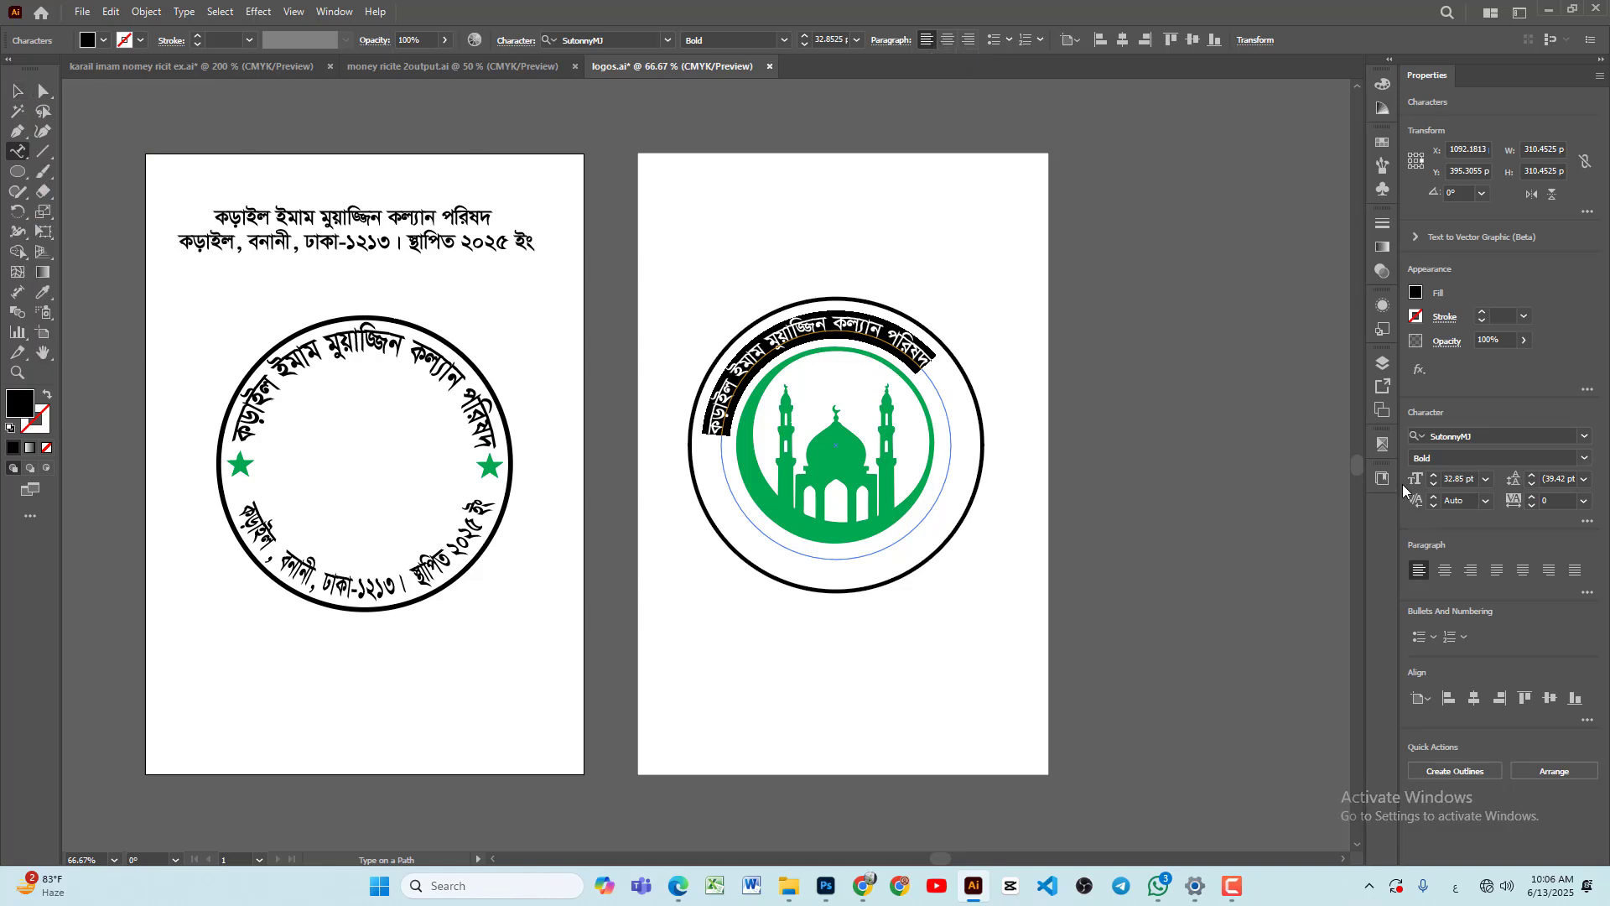
Step: Increase the font size of the curved Bengali text to 42 pt and deselect it
click(1433, 475)
click(1433, 476)
click(1433, 476)
click(1433, 475)
click(1433, 476)
click(1434, 475)
click(1434, 475)
click(1433, 475)
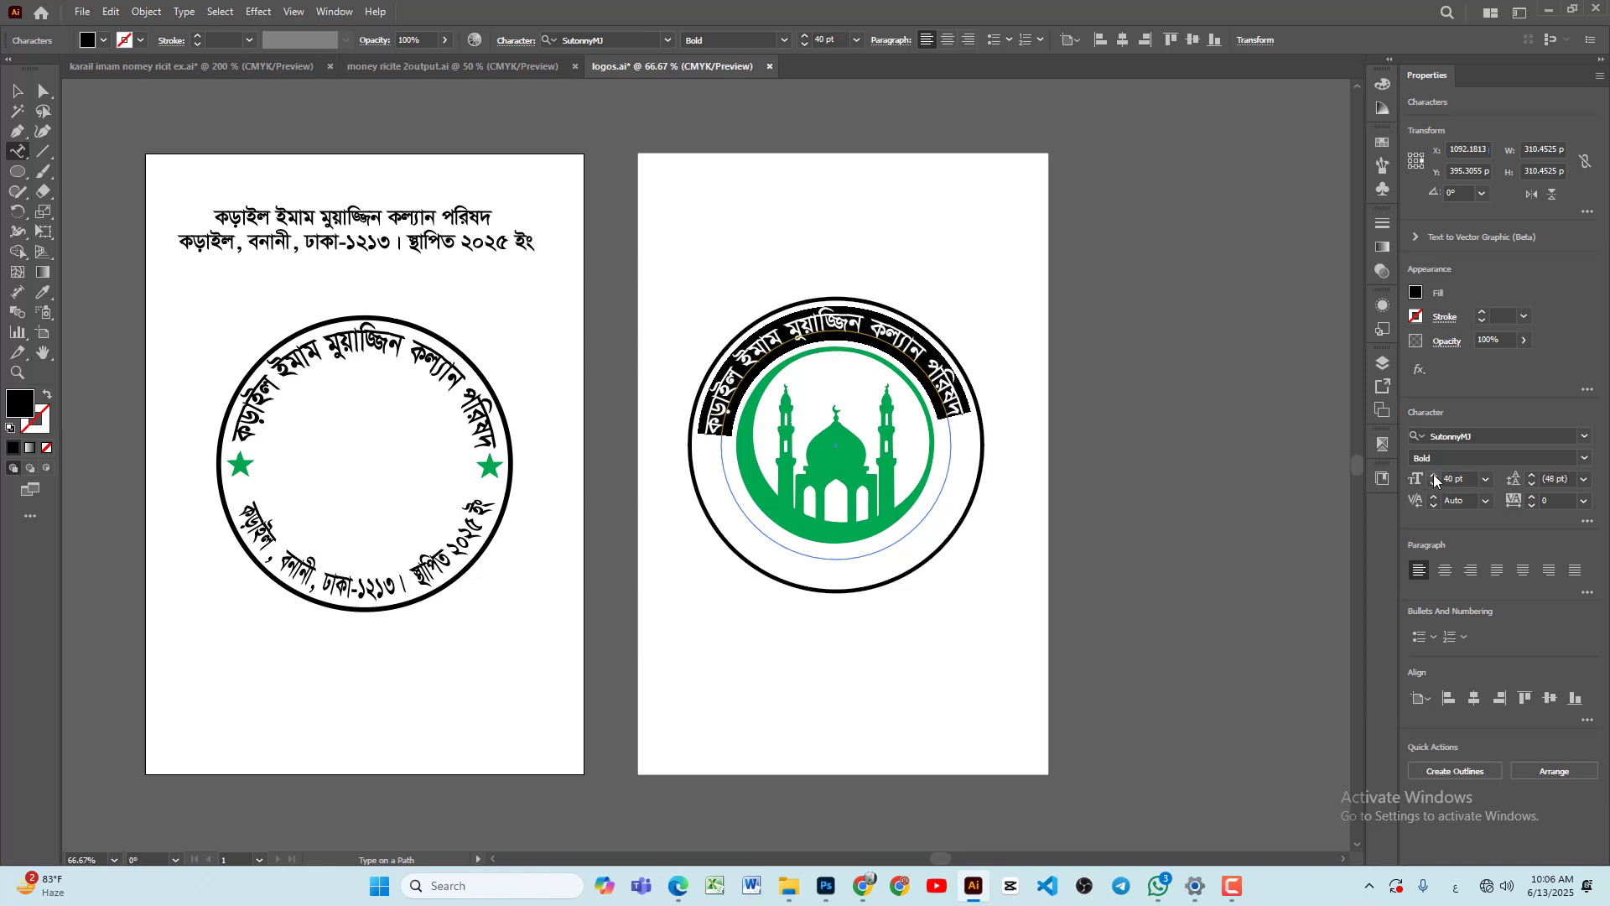
click(1434, 476)
click(1434, 475)
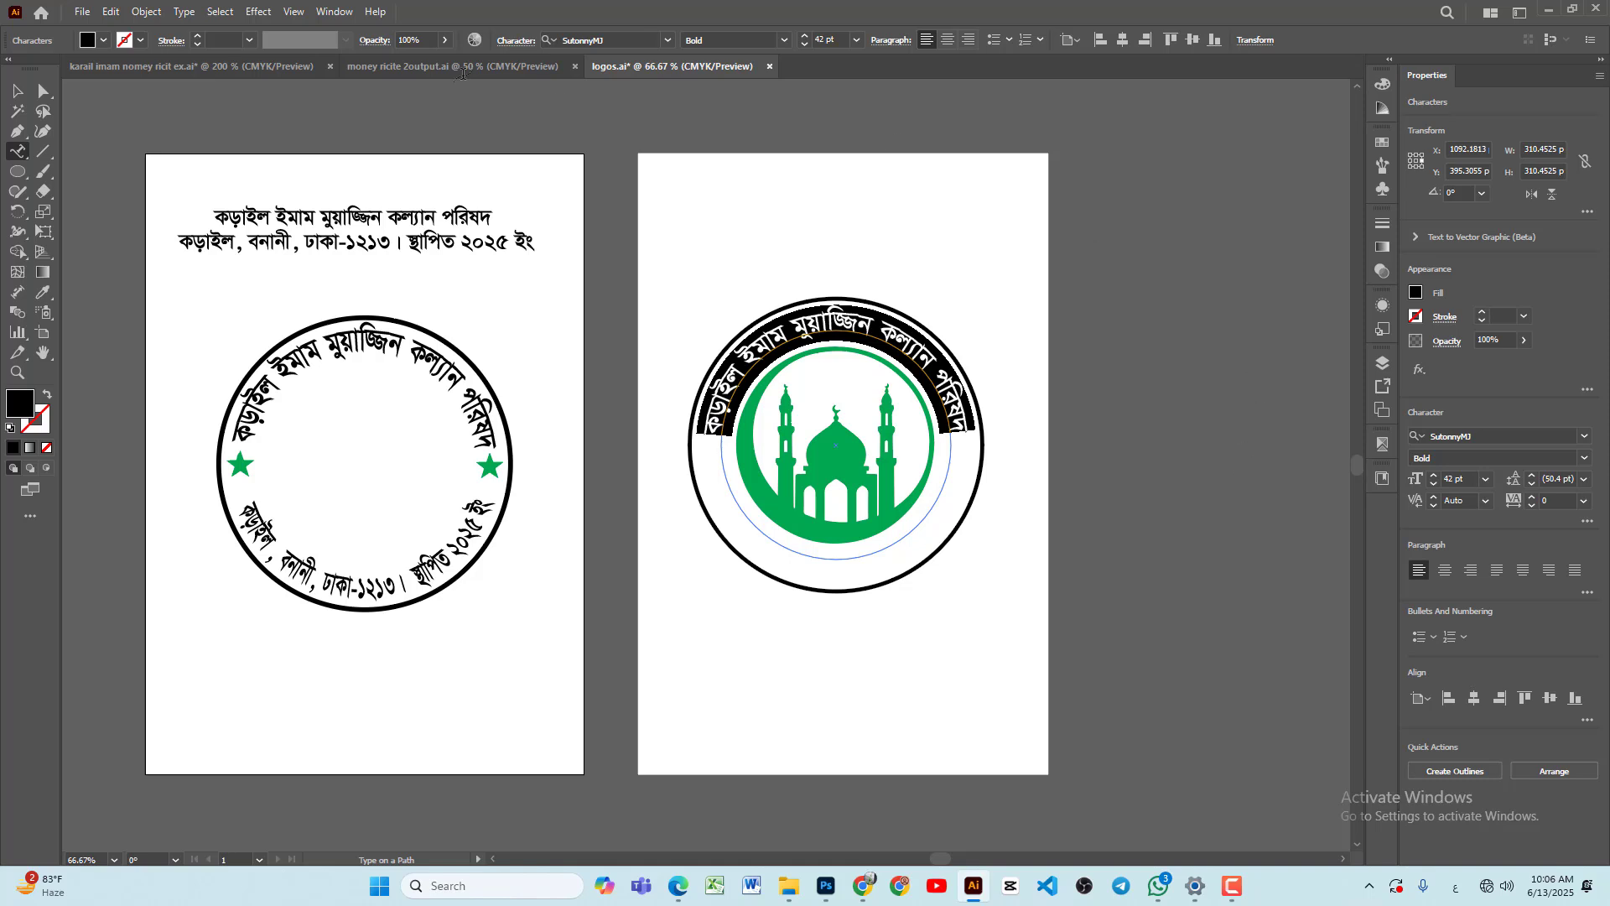
click(18, 91)
click(1149, 446)
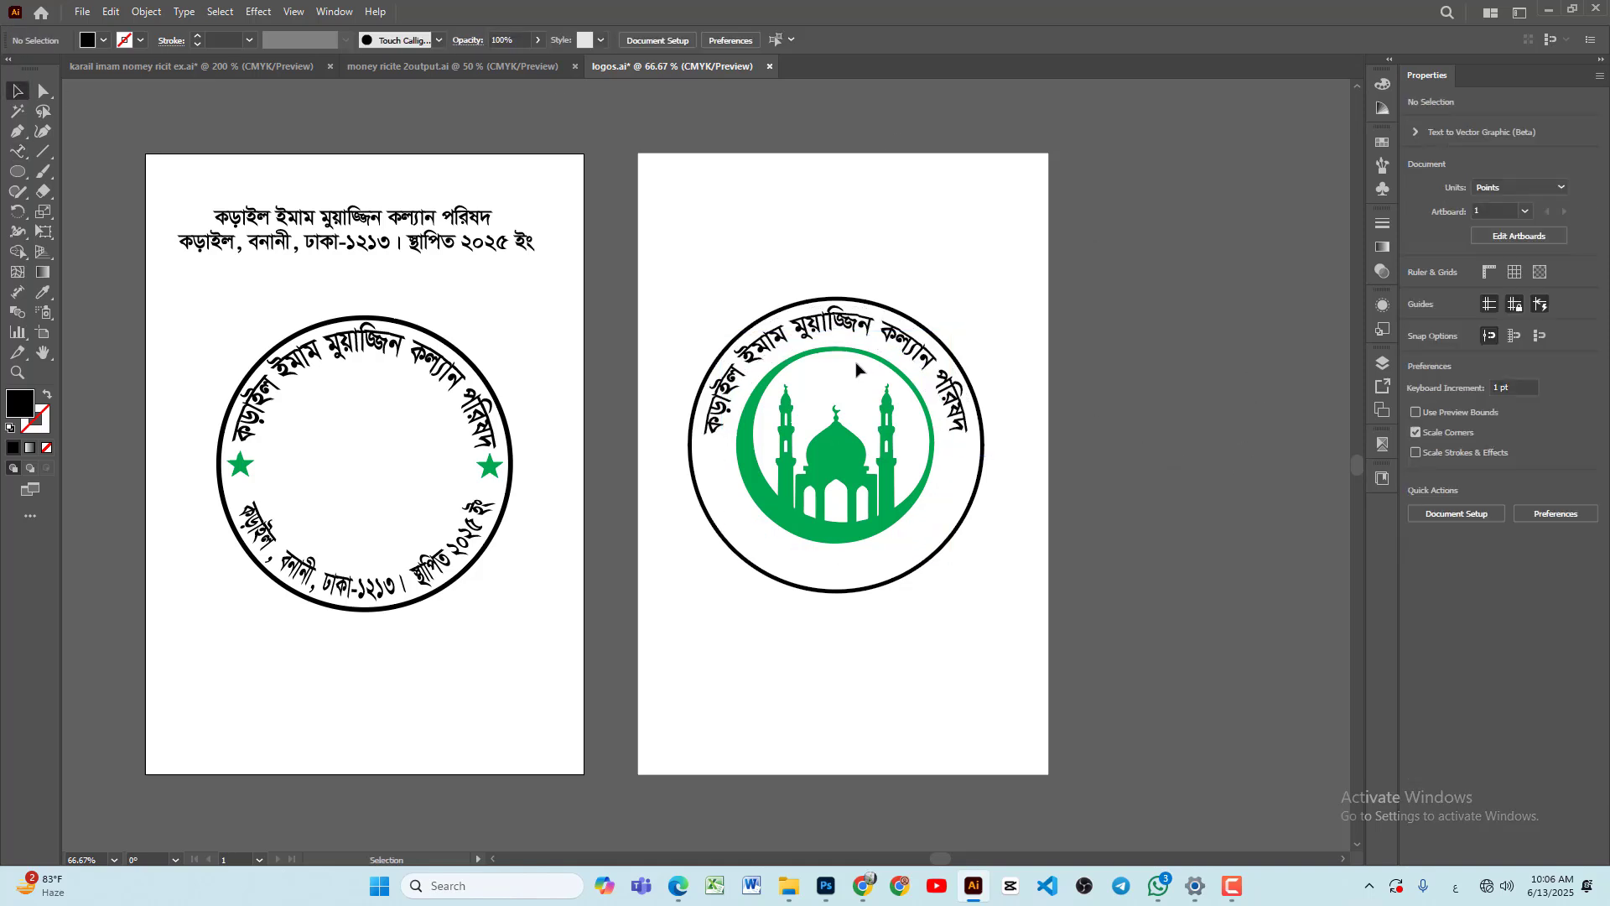
Step: Shift the start of the curved text slightly along its circle to balance it over the emblem
click(914, 356)
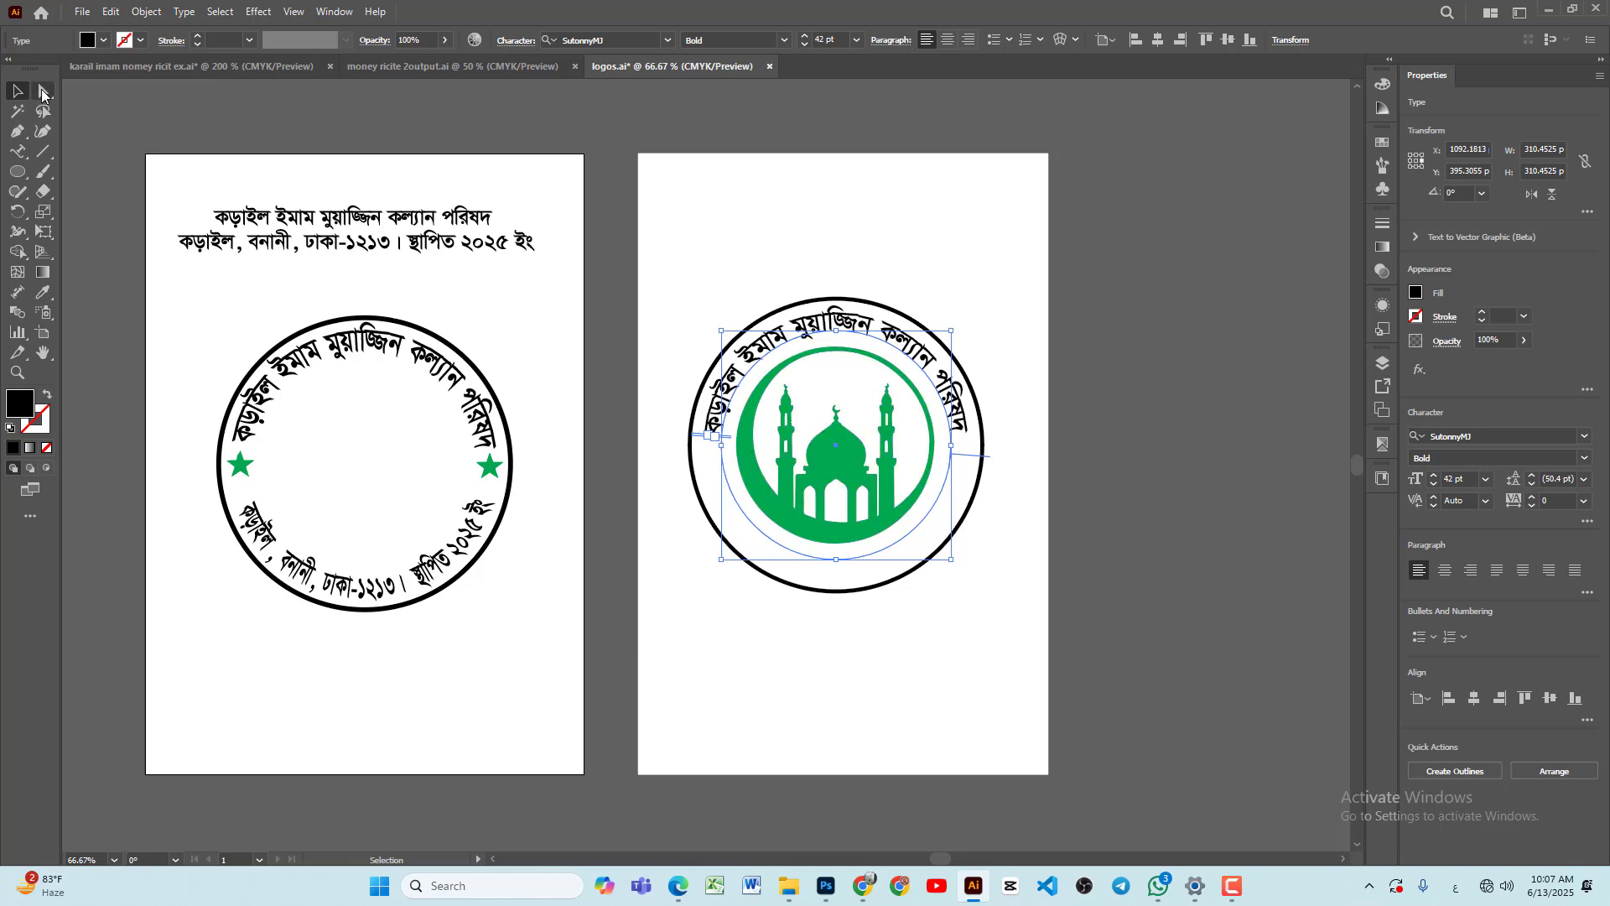
click(43, 92)
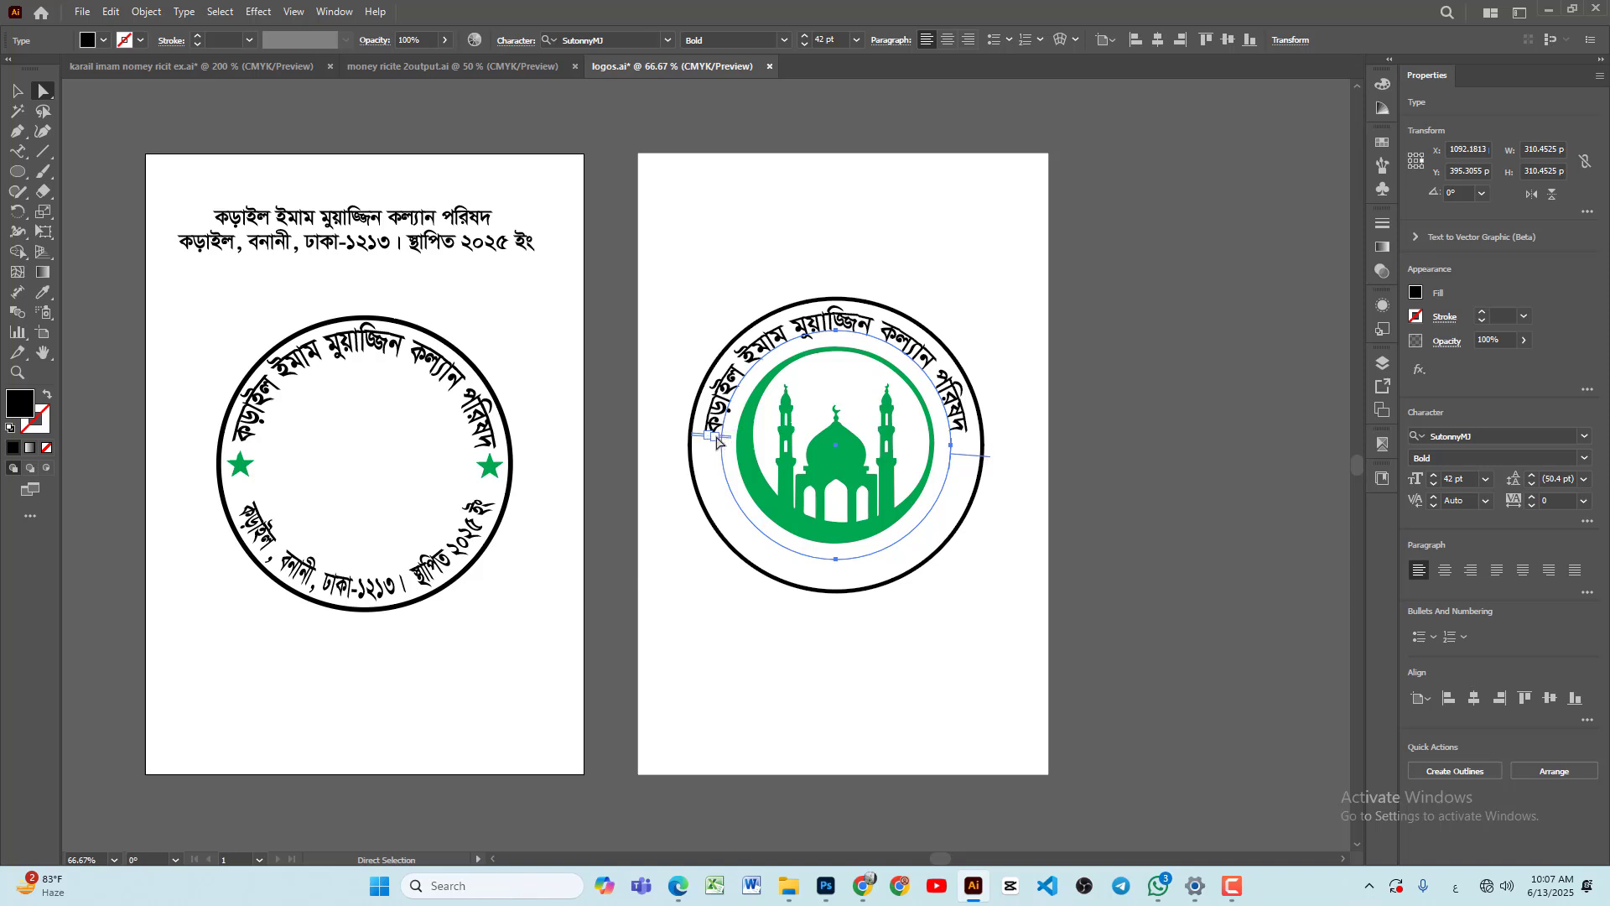
drag(726, 438, 726, 436)
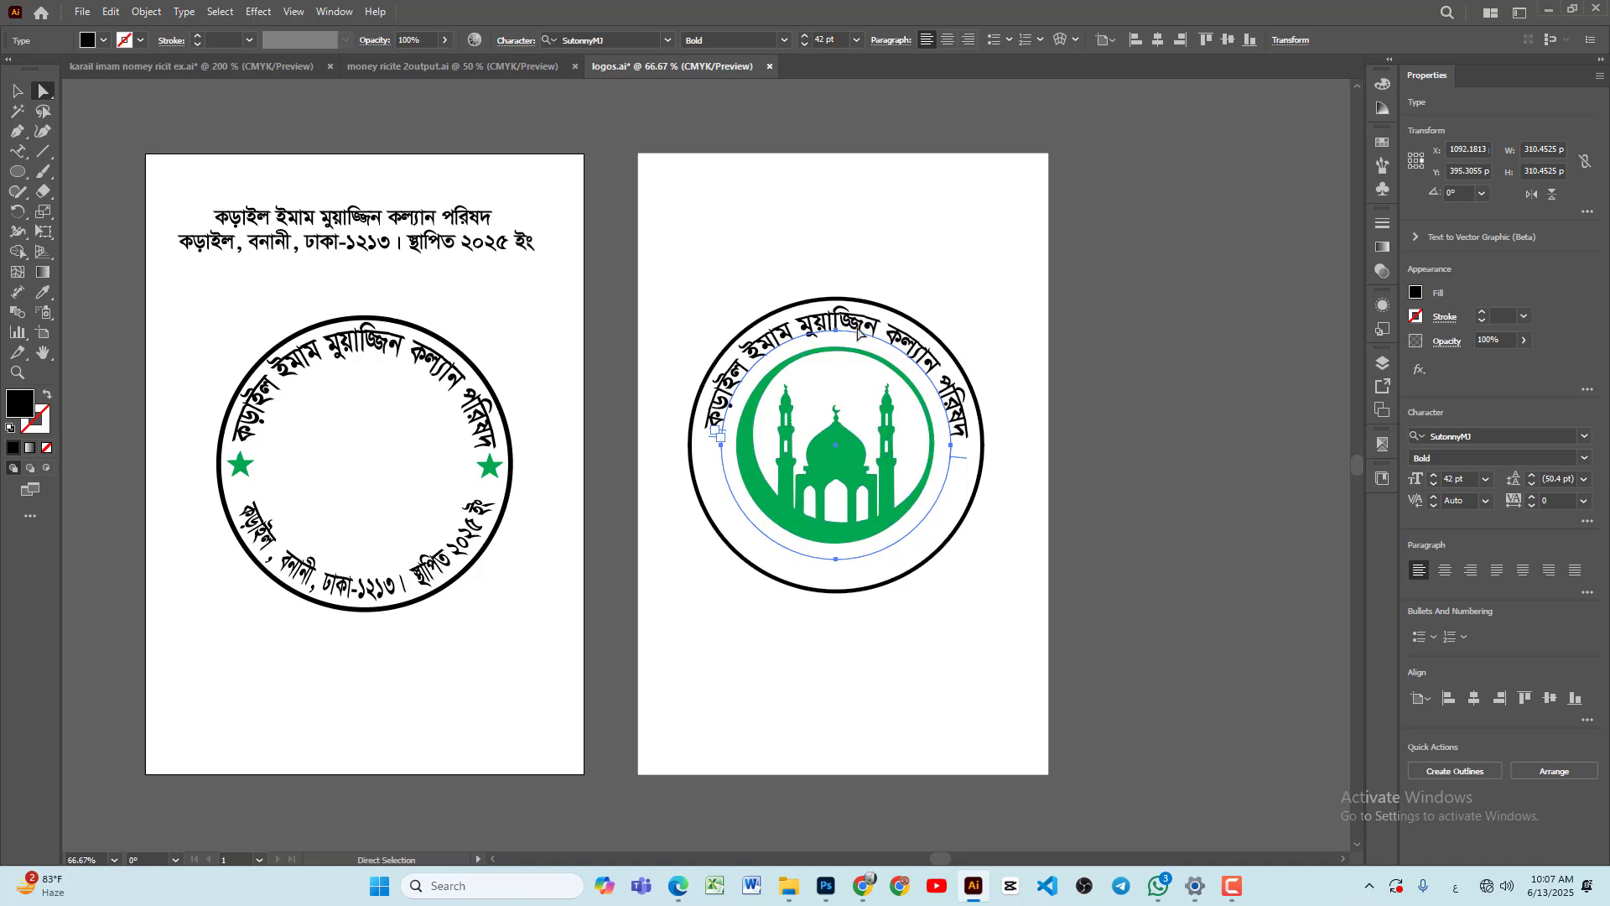
Step: Show the character settings and scale the curved text with its circle down to about 295 pt across, keeping it centred
key(ctrl+t)
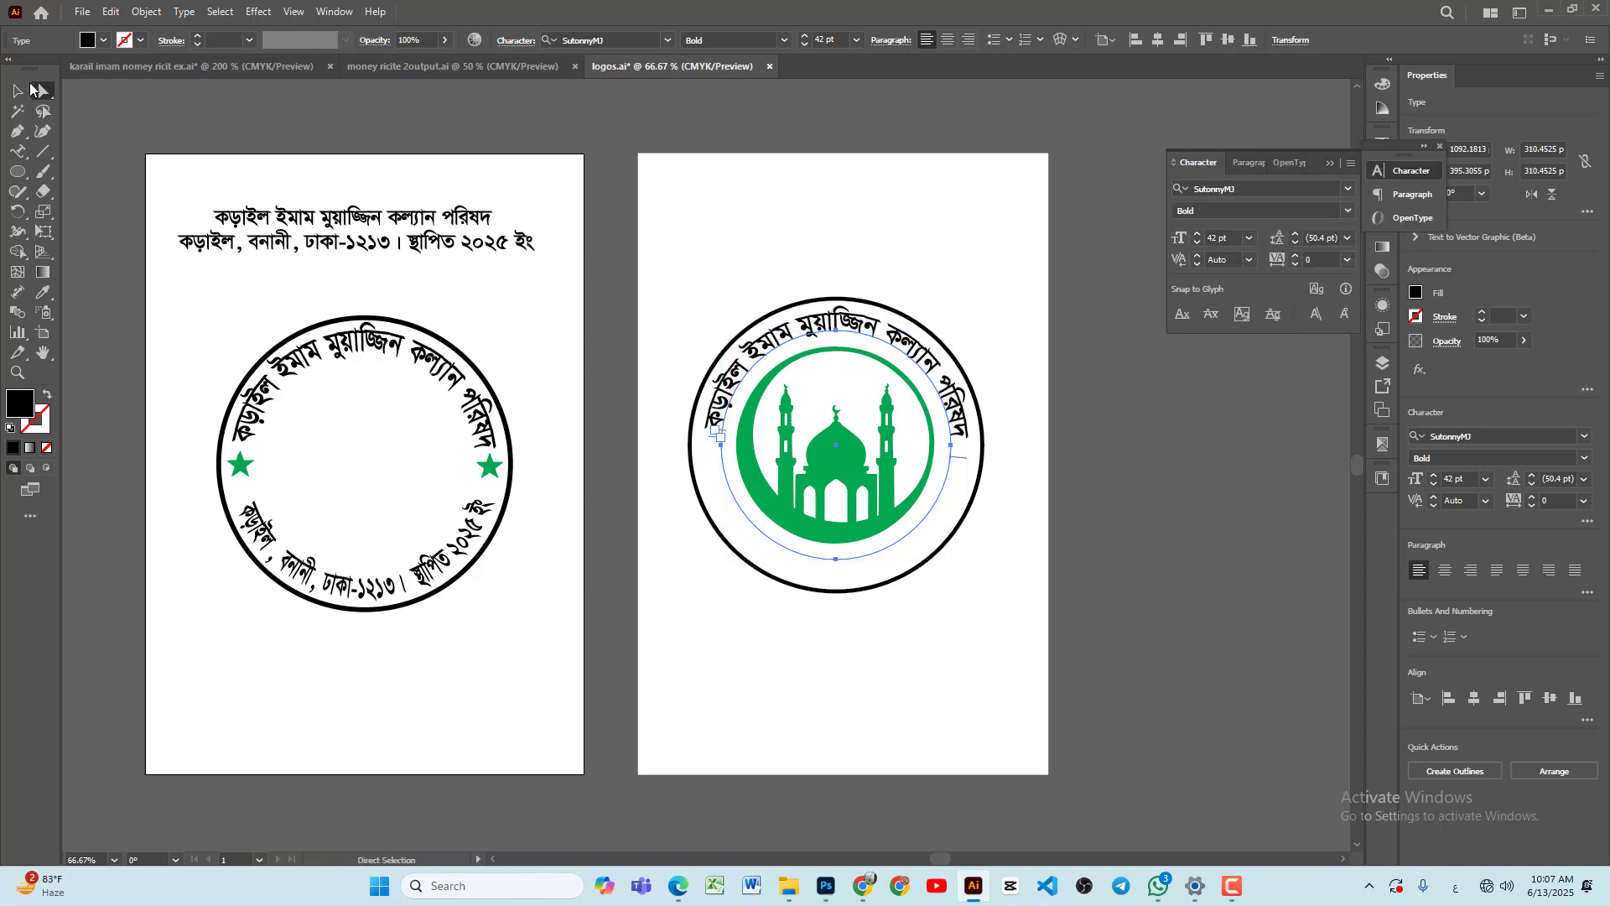
key(v)
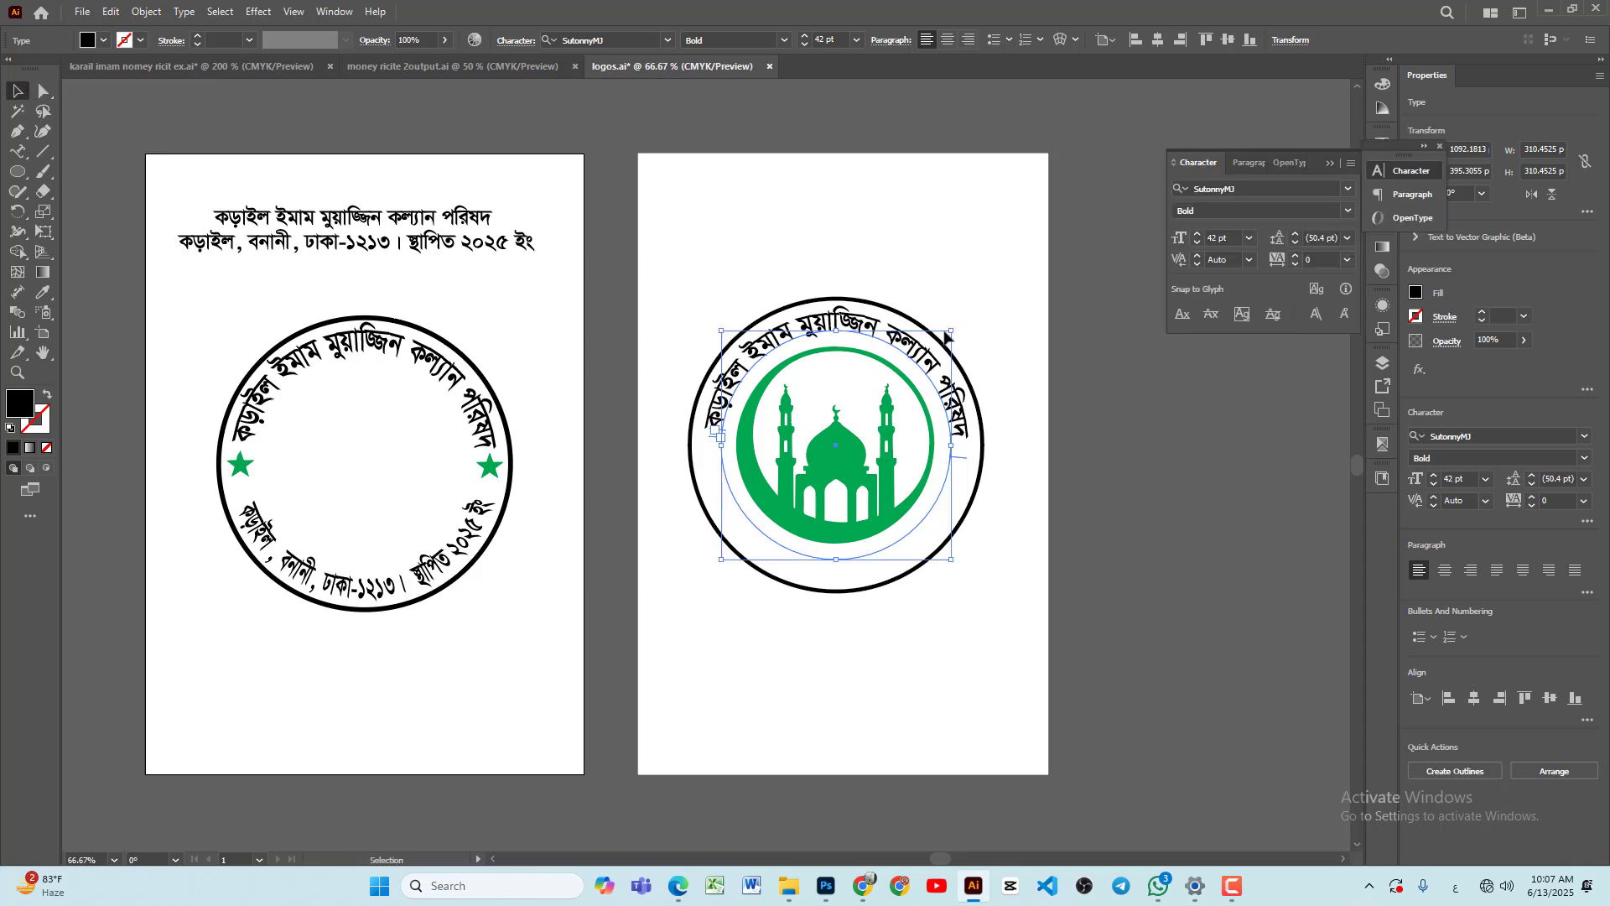
drag(953, 330, 947, 338)
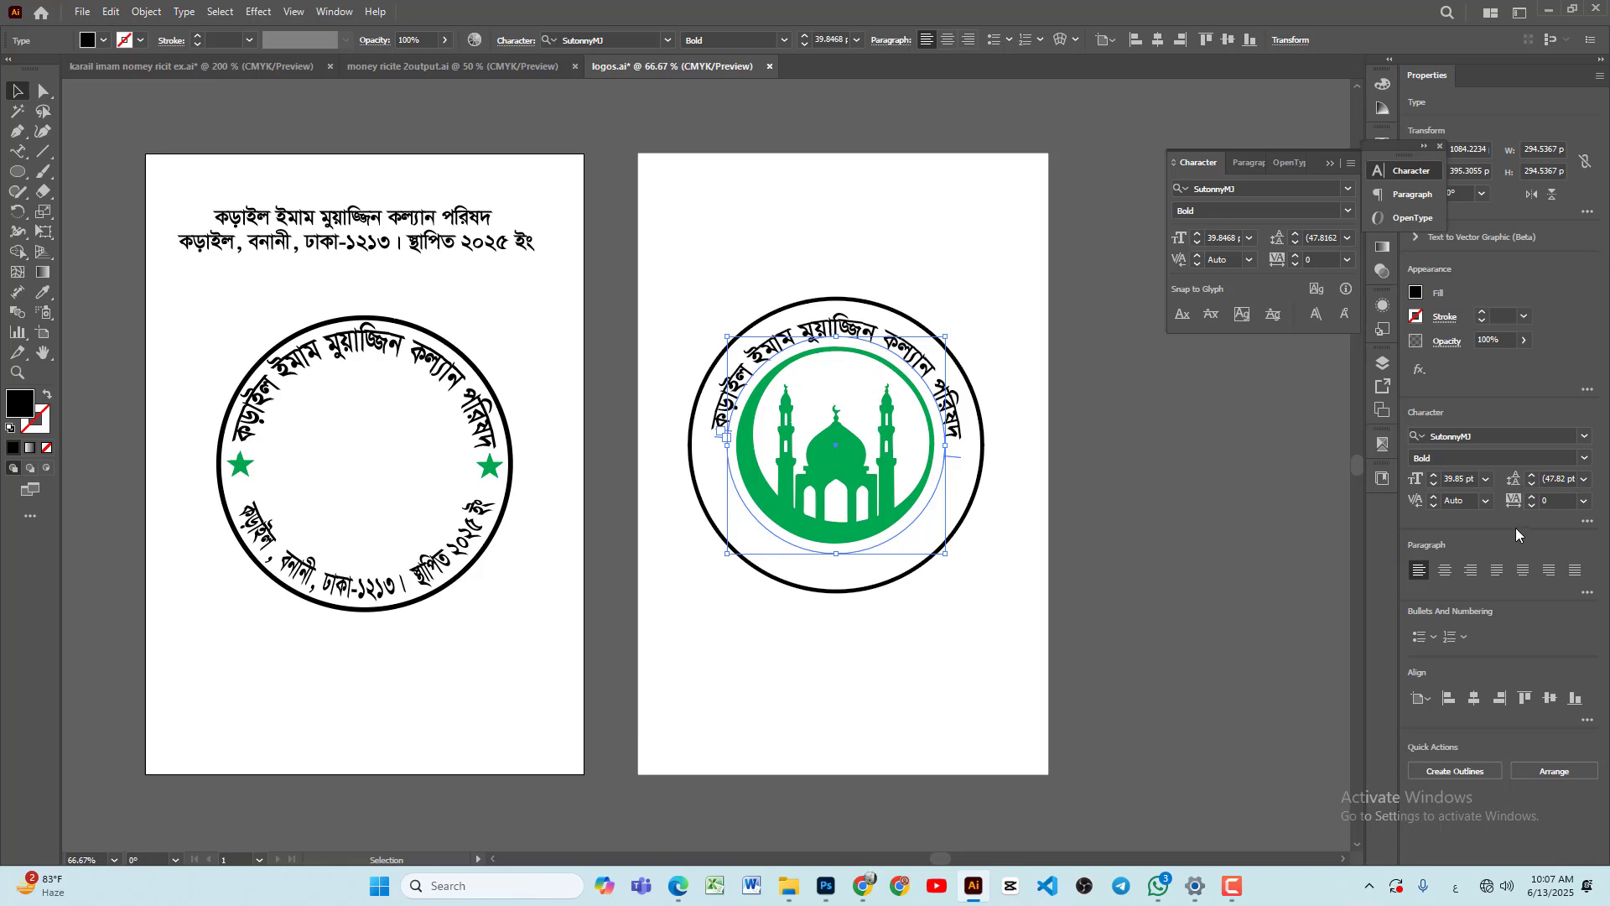
Step: Set the vertical scale of the curved Bengali text to 122% and deselect it
click(1589, 522)
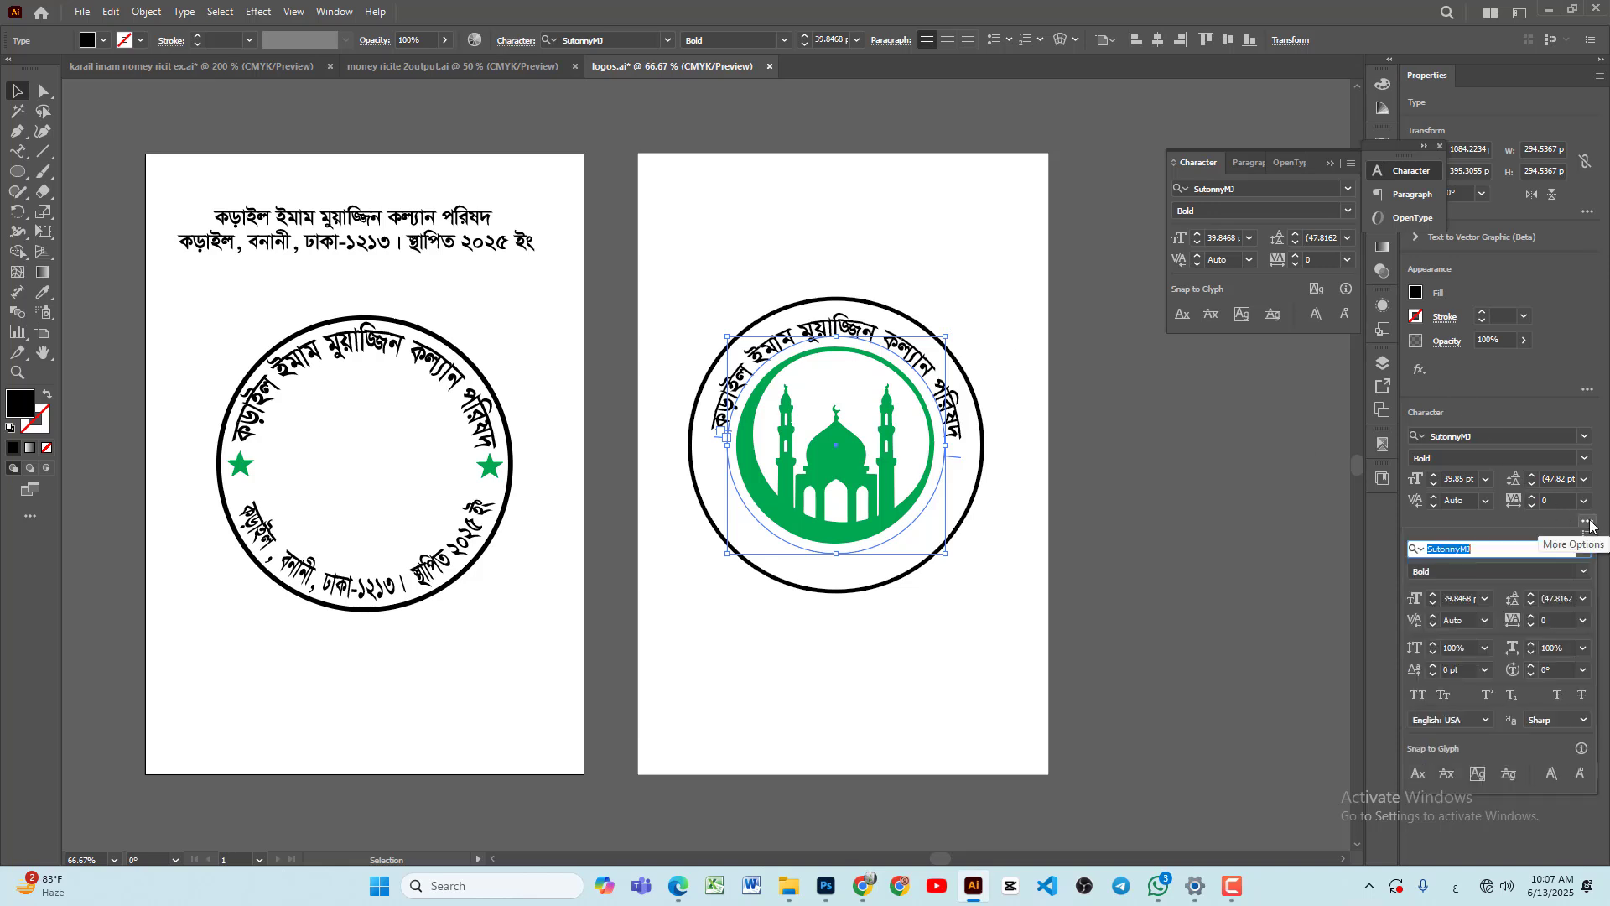
click(1435, 645)
click(1436, 645)
click(1436, 645)
click(1435, 645)
click(1435, 645)
click(1436, 644)
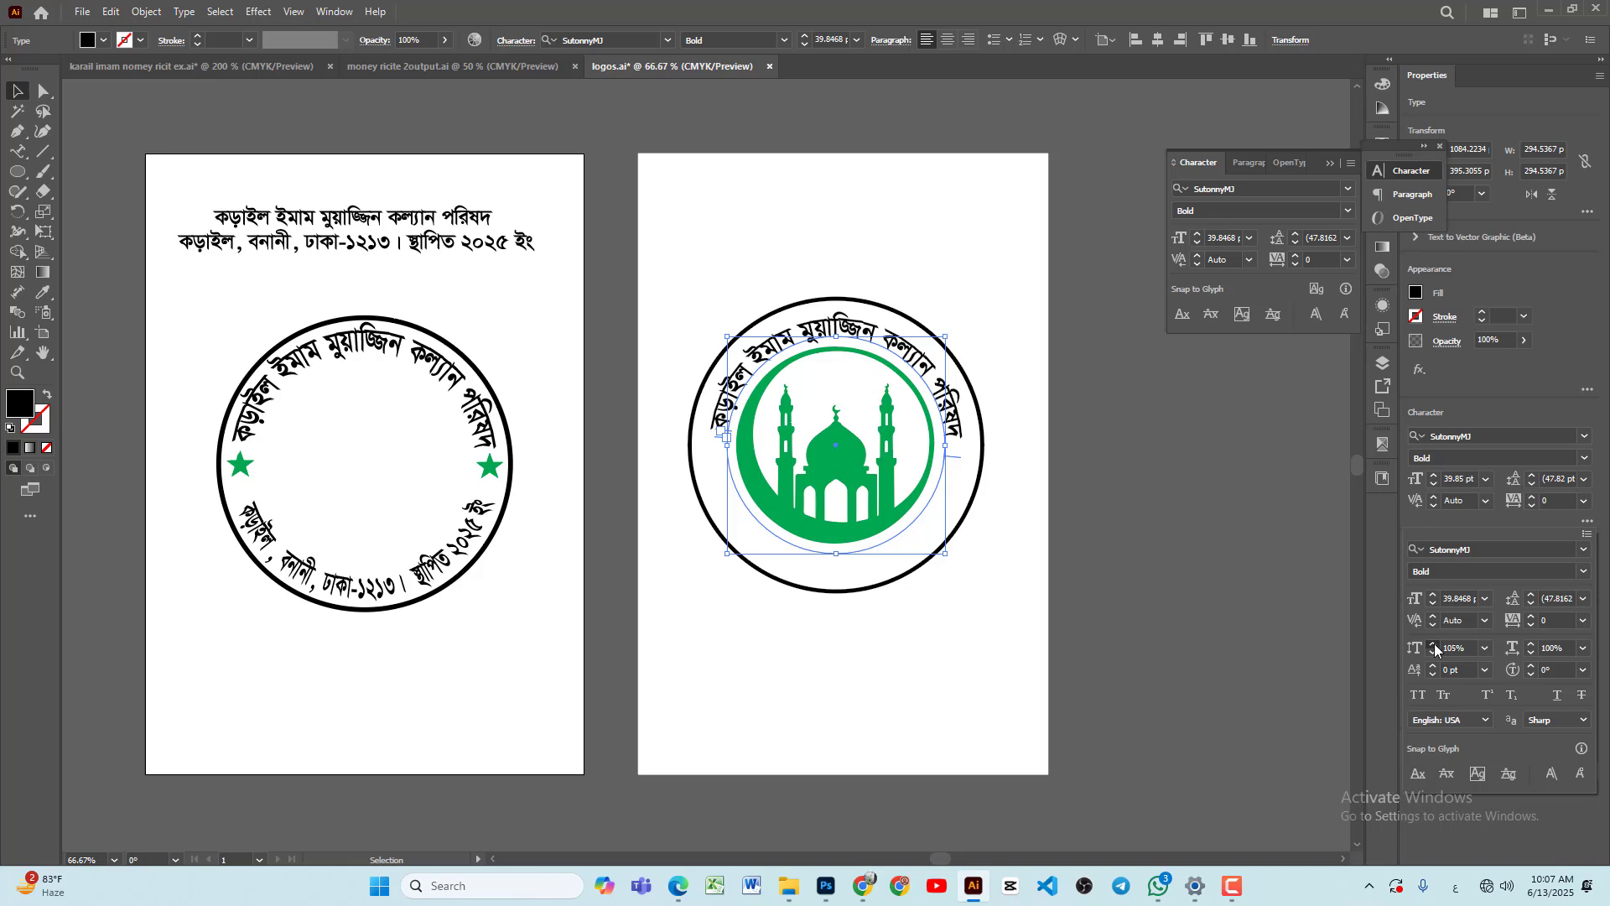
click(1435, 645)
click(1436, 645)
click(1435, 645)
click(1436, 645)
click(1436, 645)
click(1436, 644)
click(1435, 644)
click(1435, 644)
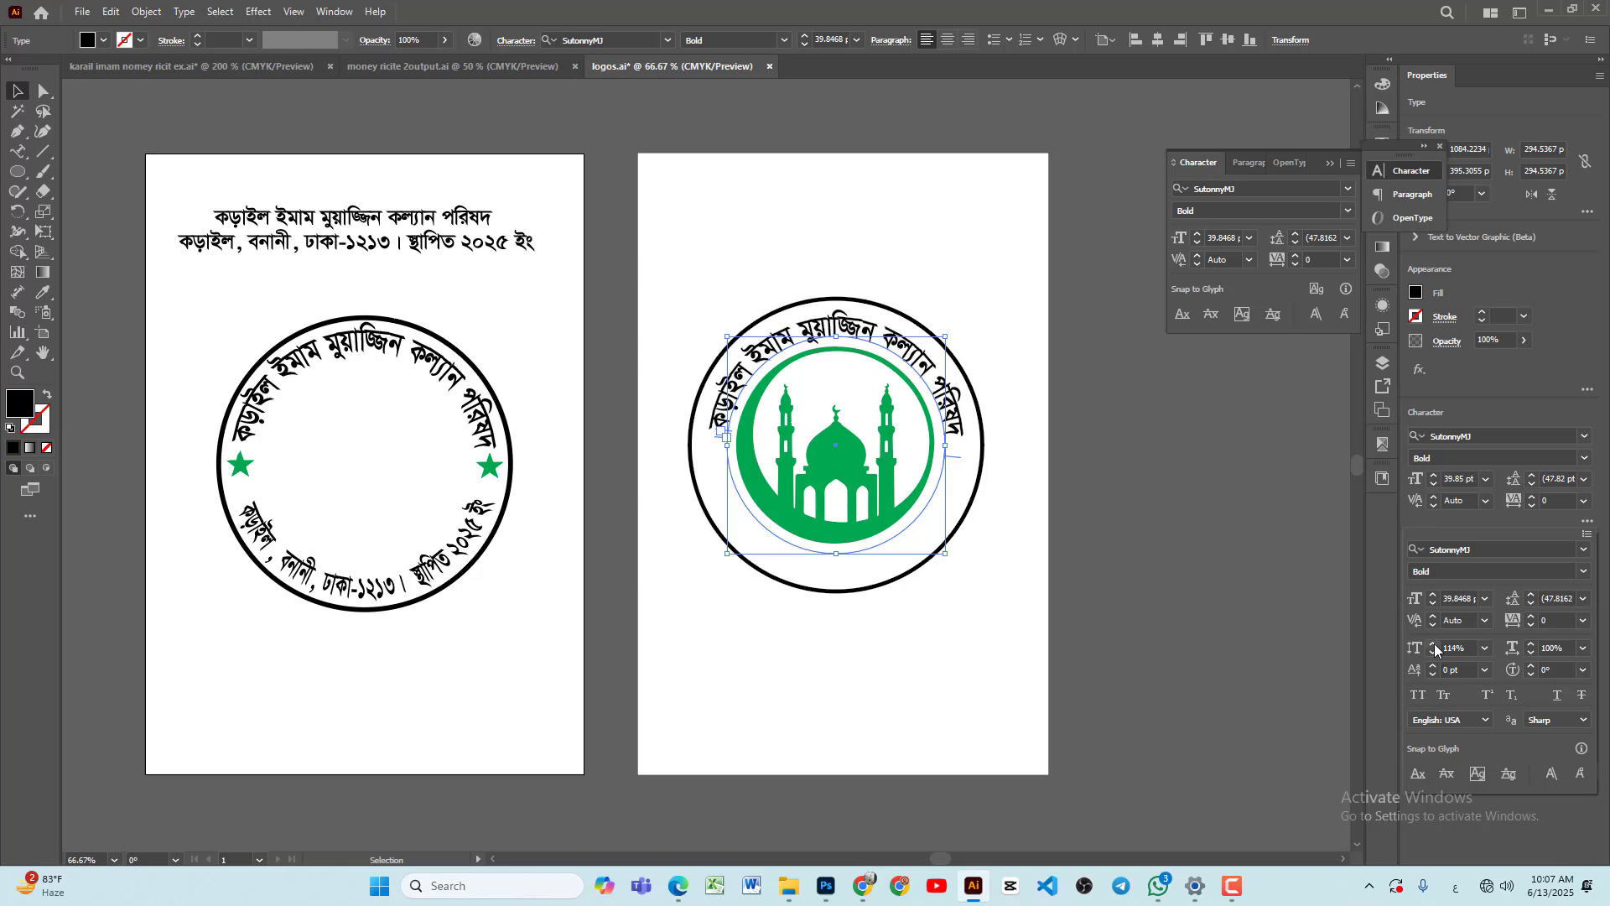
click(1435, 645)
click(1435, 645)
click(1436, 645)
click(1436, 644)
click(1435, 644)
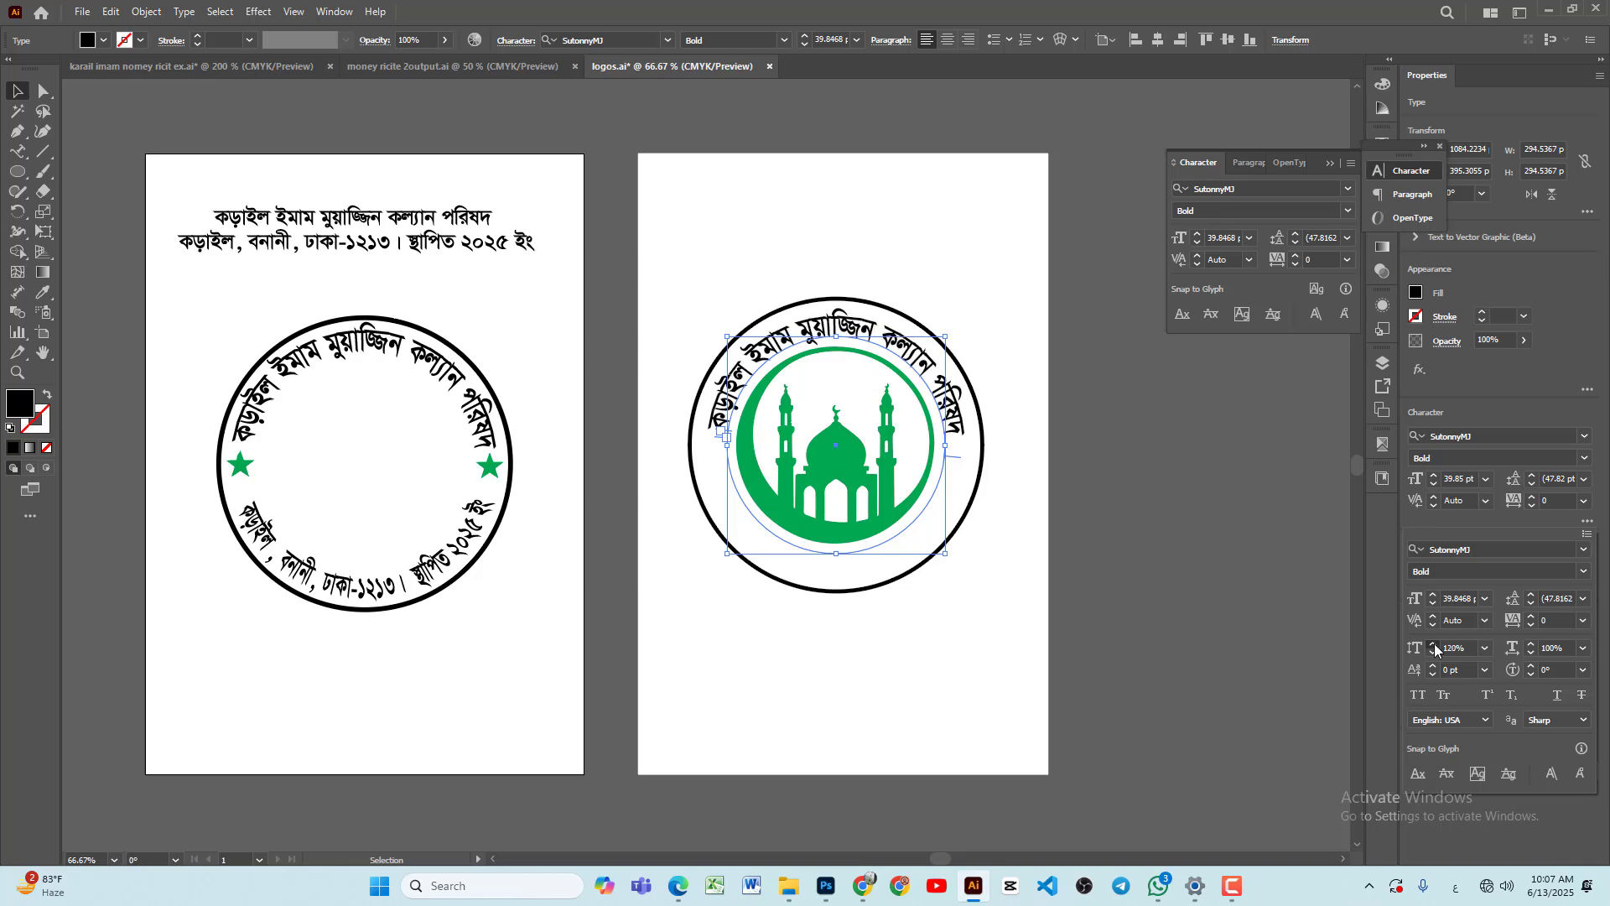
click(1435, 645)
click(1435, 644)
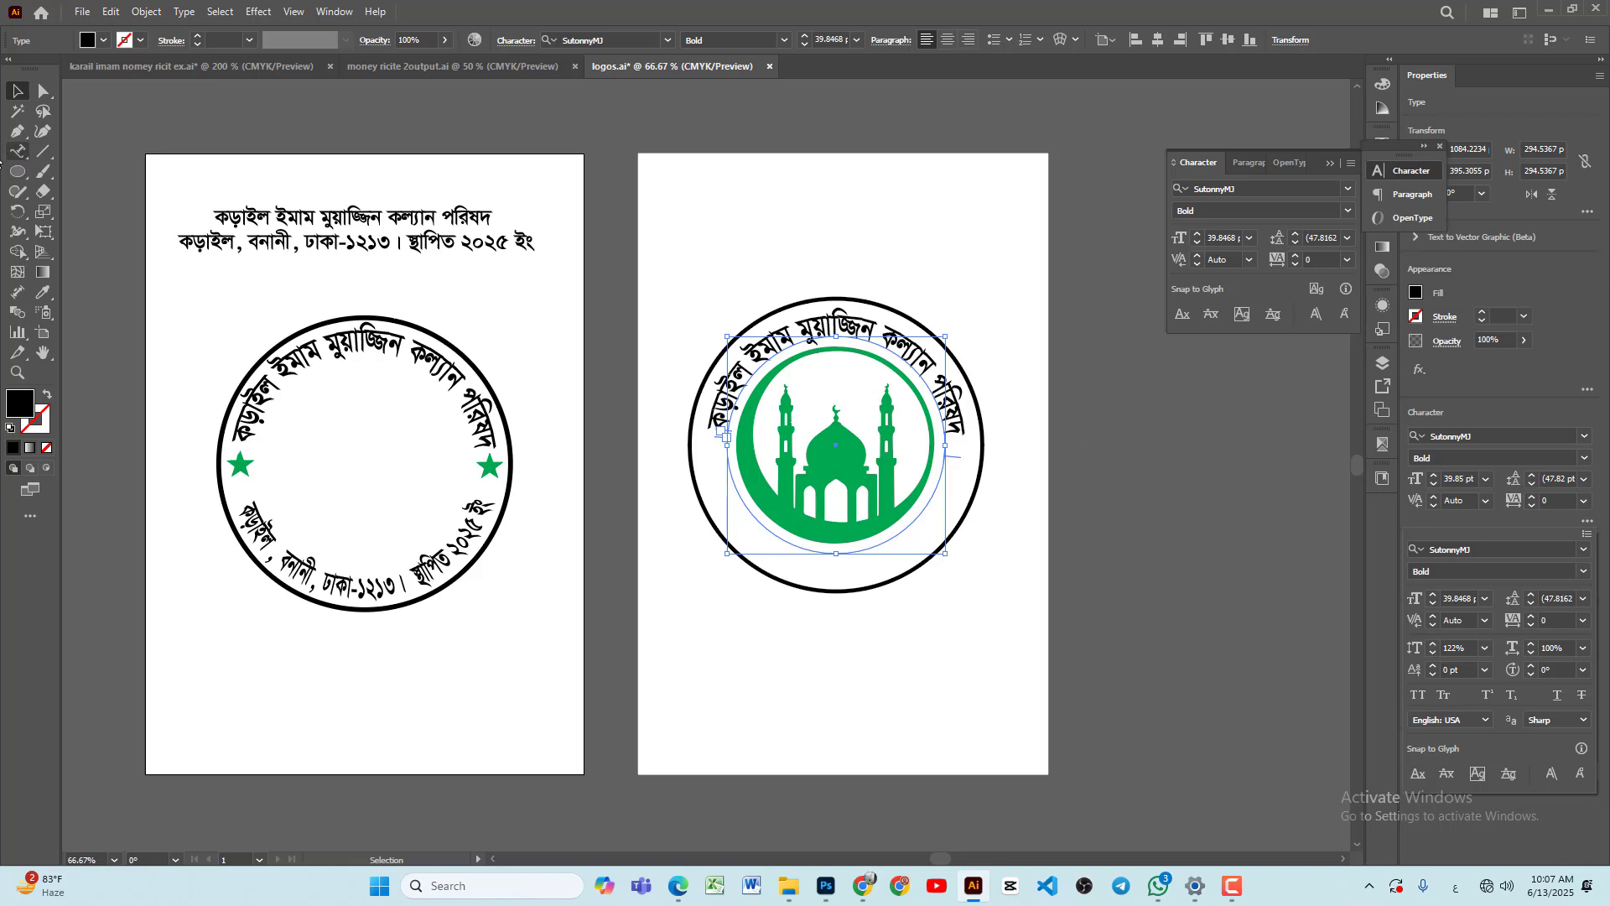
click(227, 107)
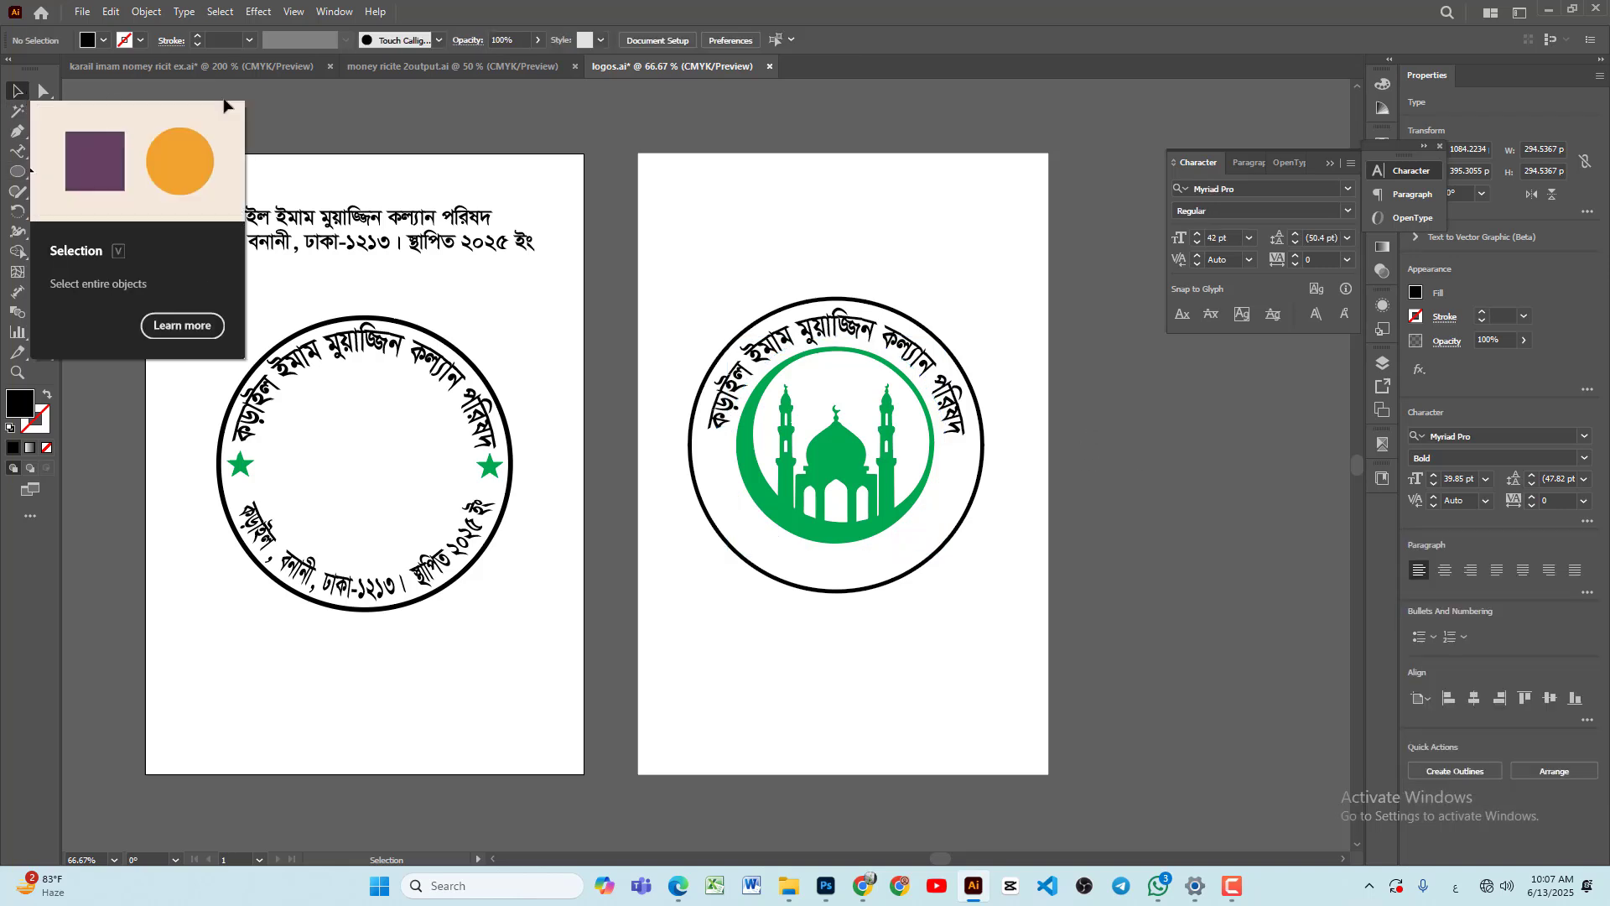
Step: Make a copy of the curved text rotated about 182° so it runs along the lower half of the ring, and deselect it
click(857, 332)
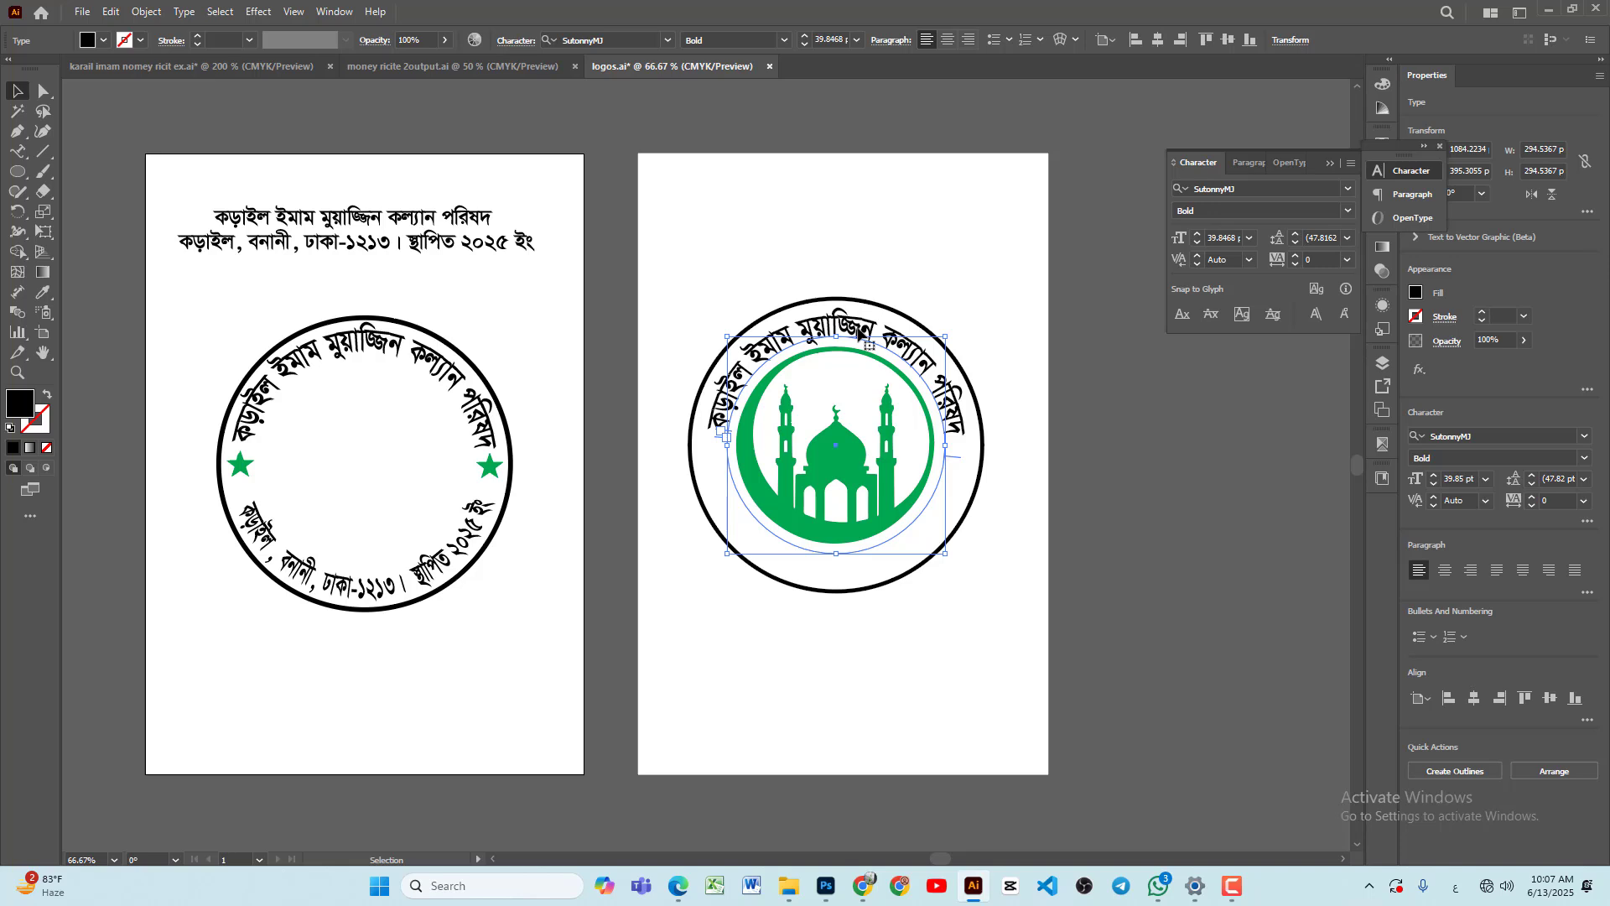
key(a)
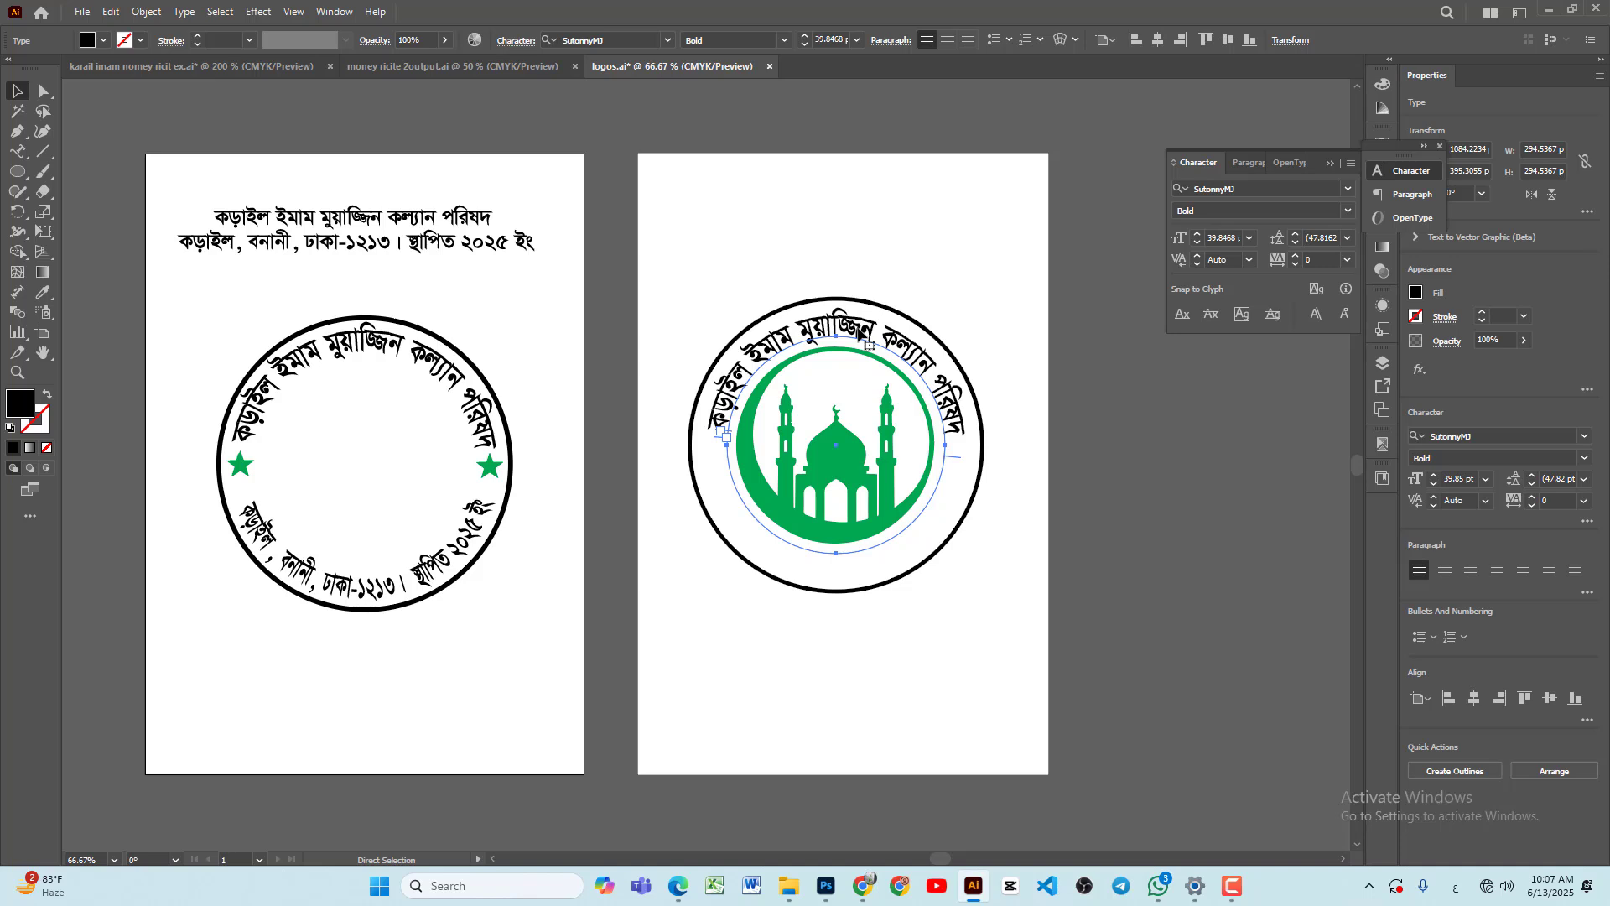
key(v)
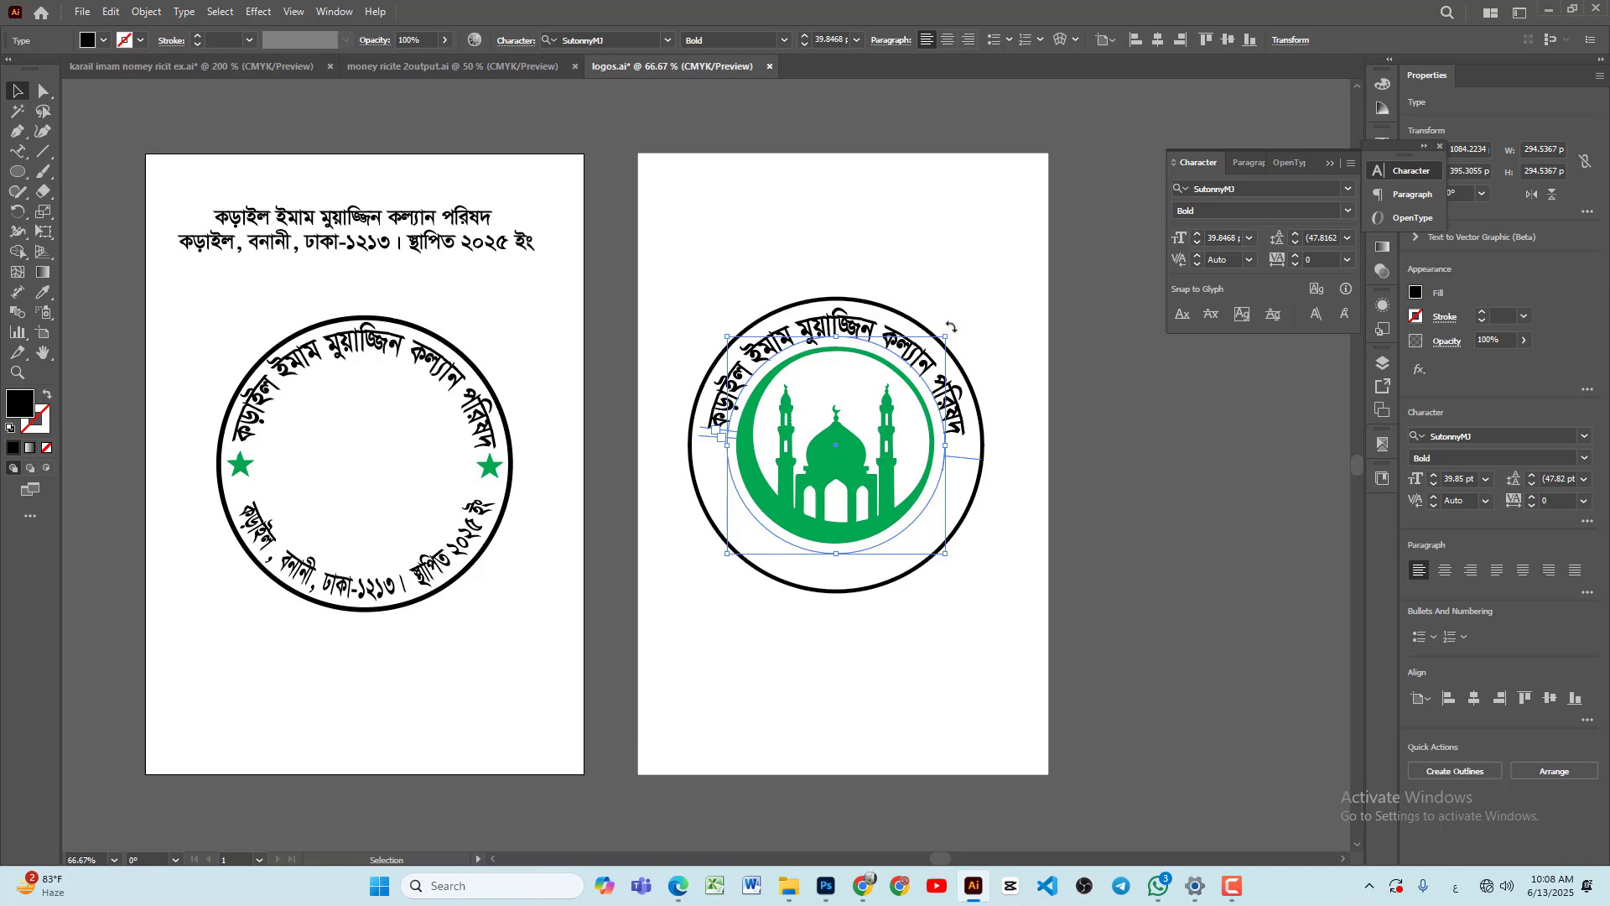
drag(951, 327, 773, 517)
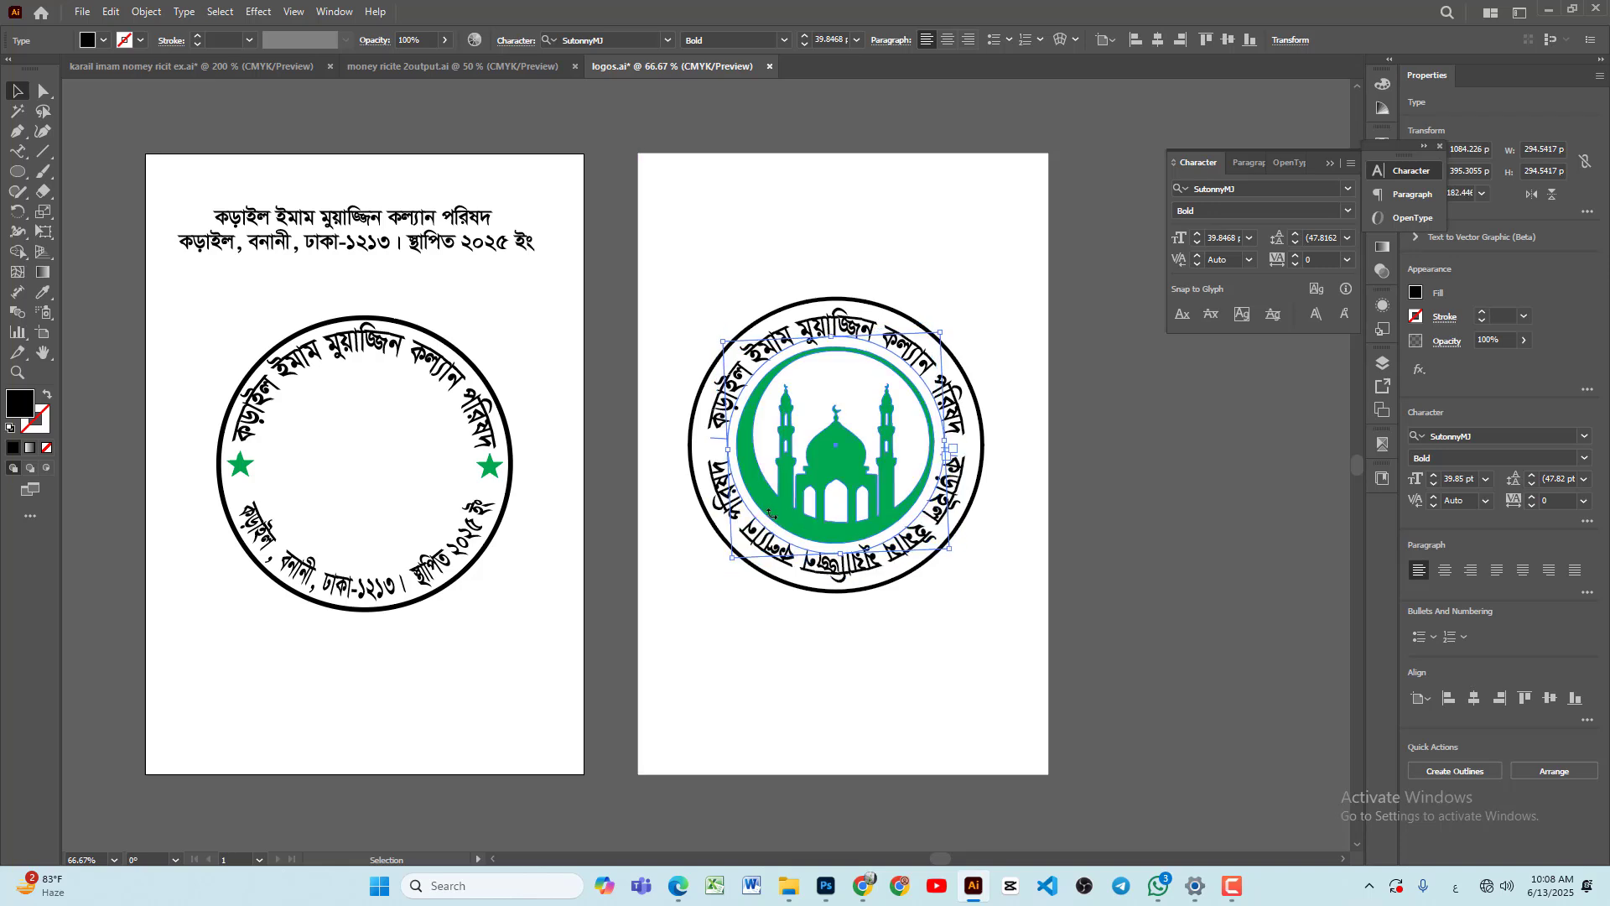
click(1076, 380)
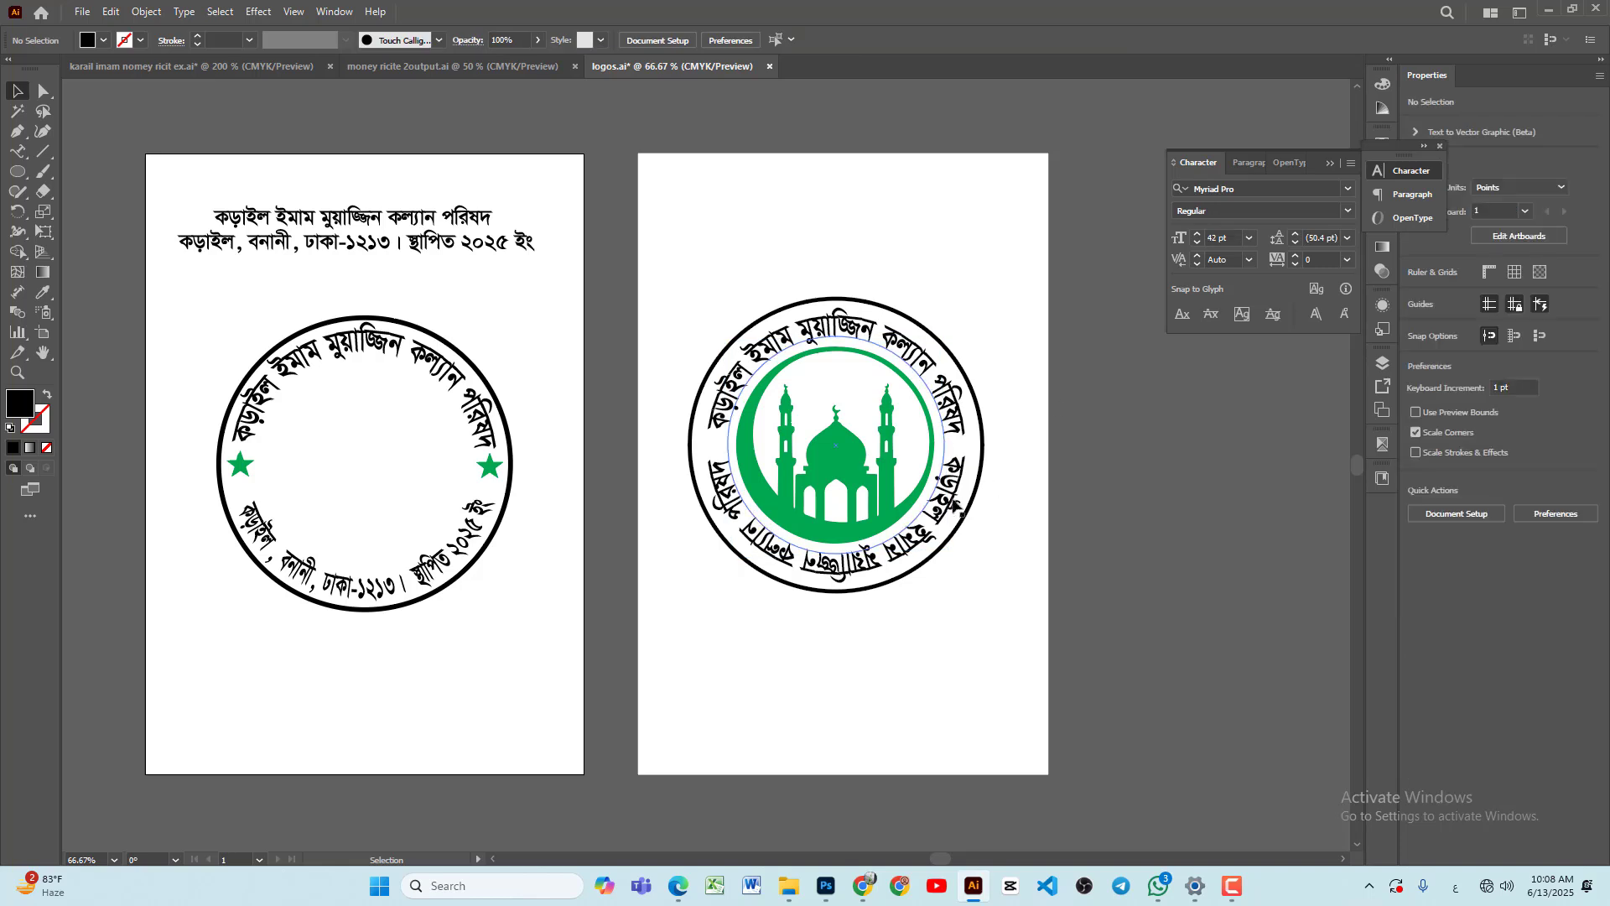
Step: Select the original curved text above the emblem and delete it, keeping the rotated copy
click(721, 432)
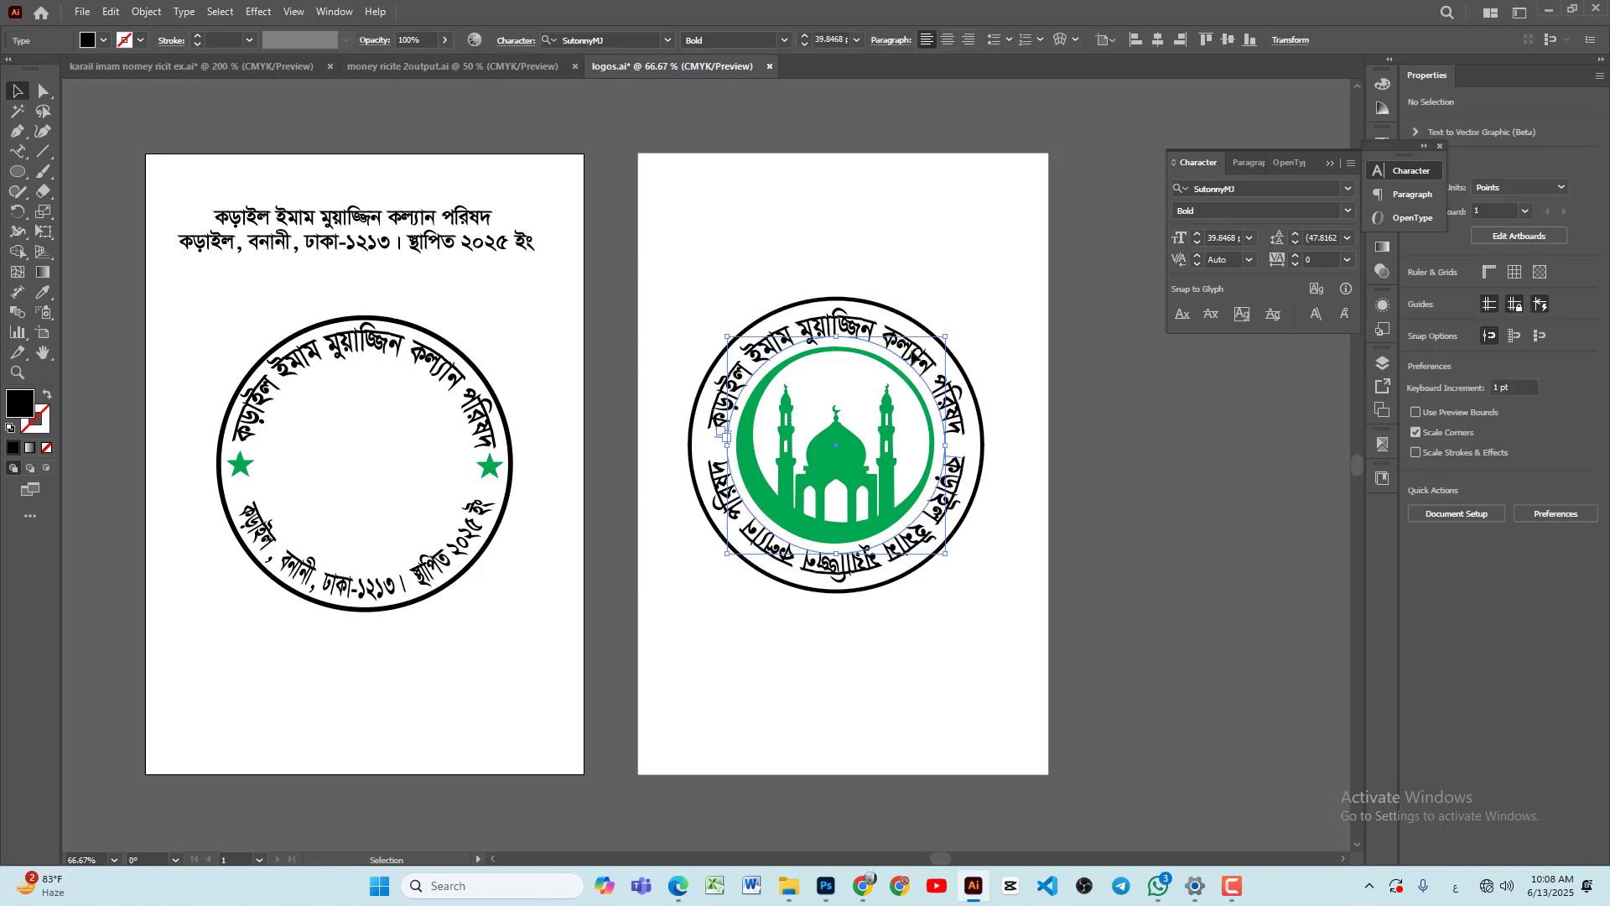
click(1068, 320)
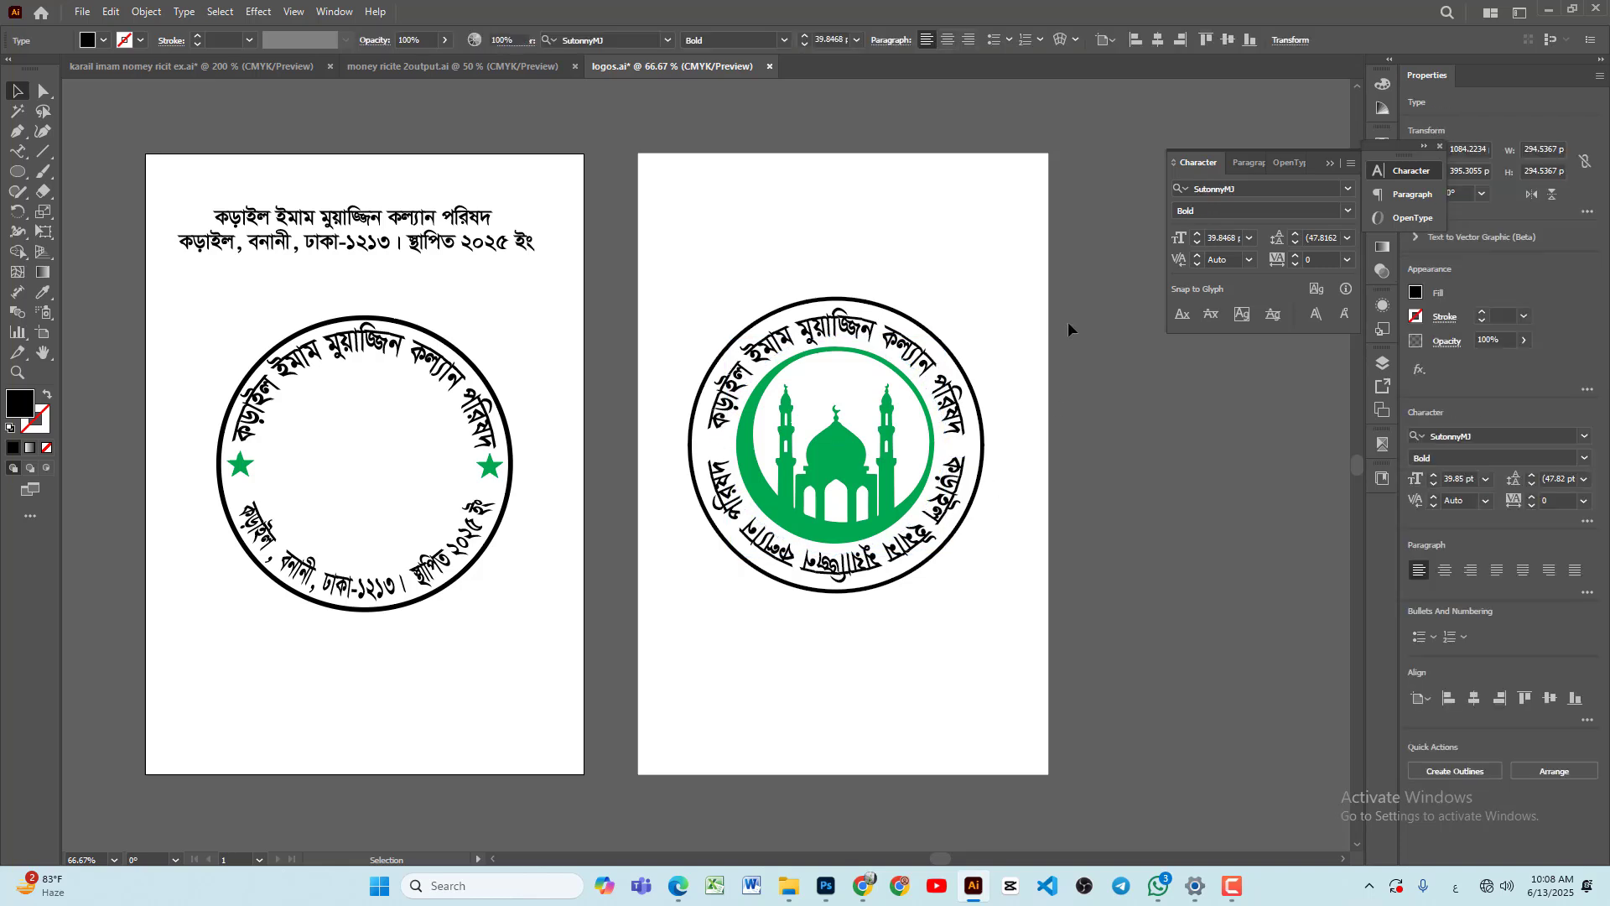
click(722, 434)
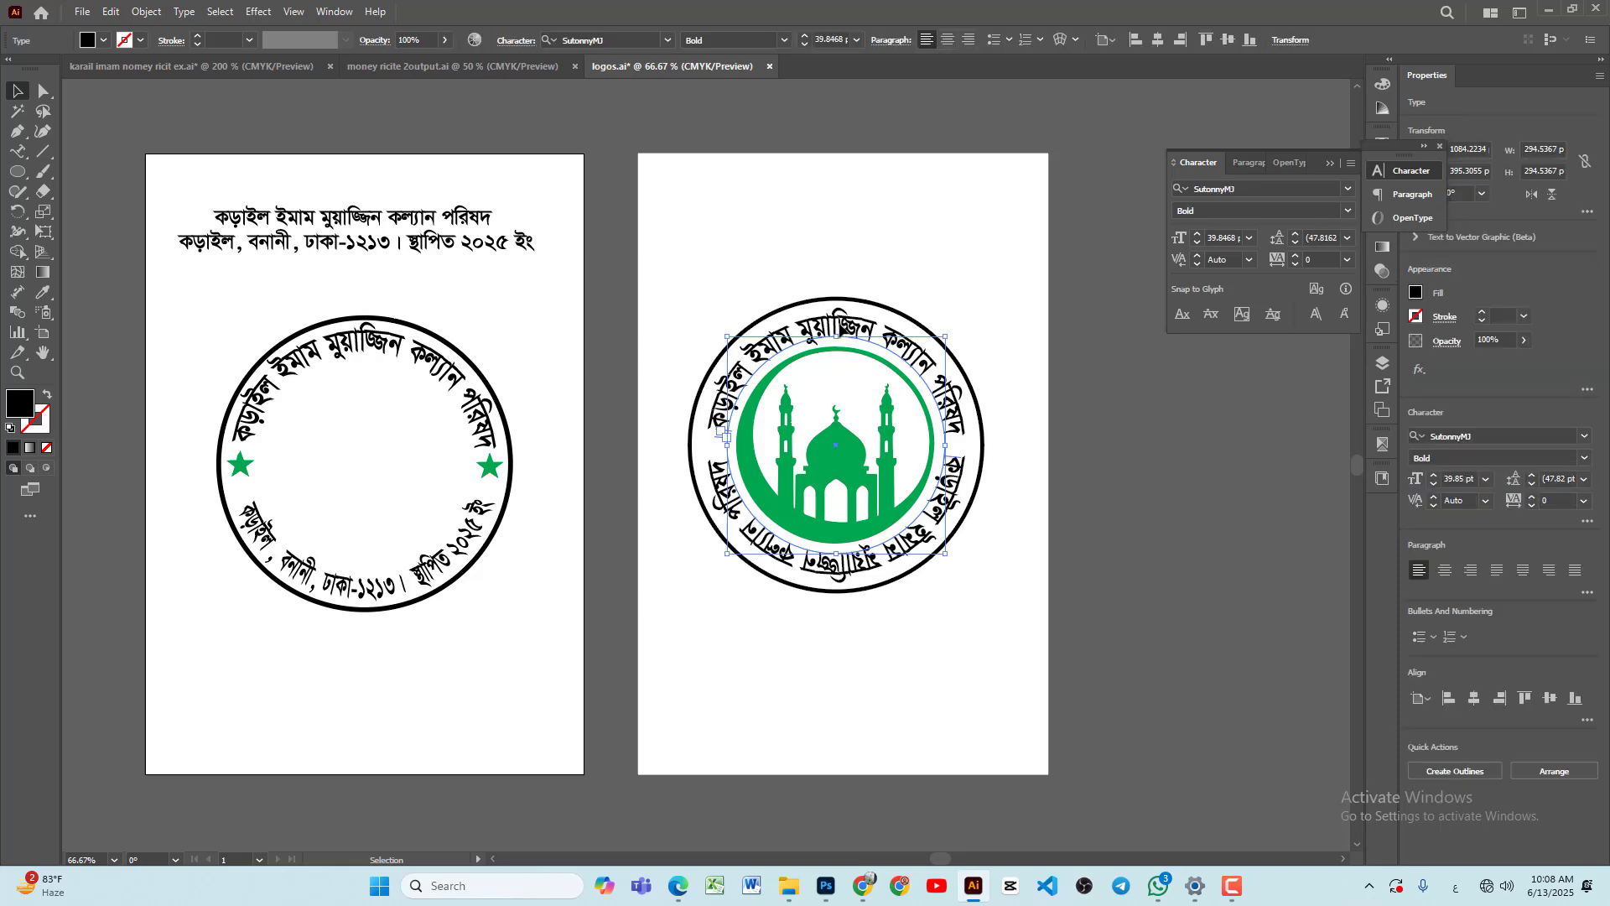
key(a)
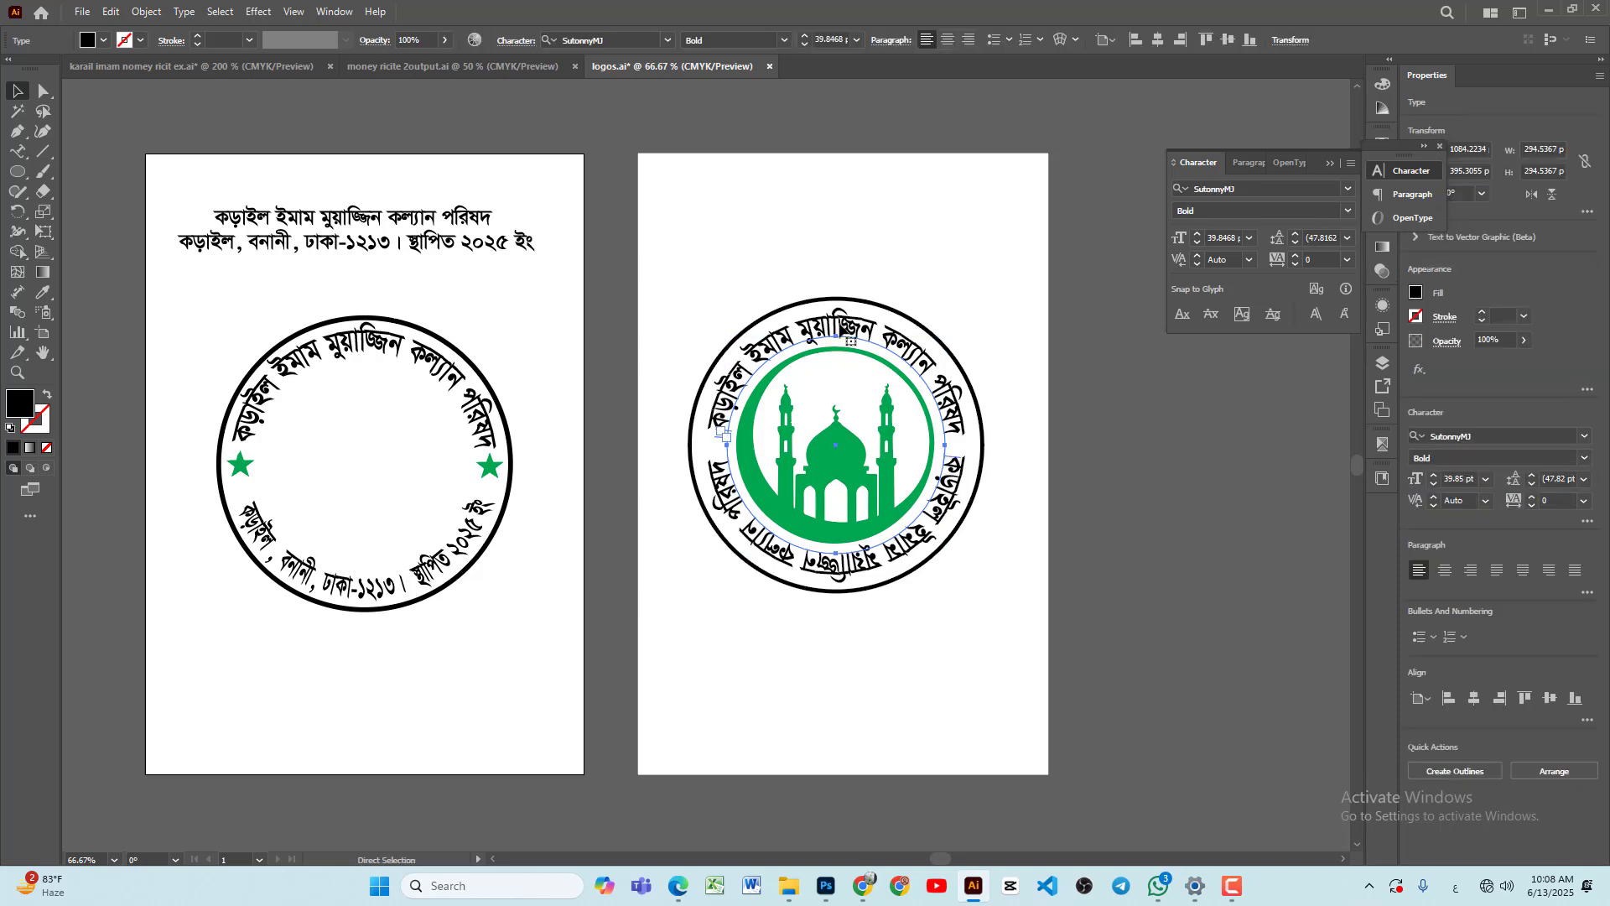
key(Delete)
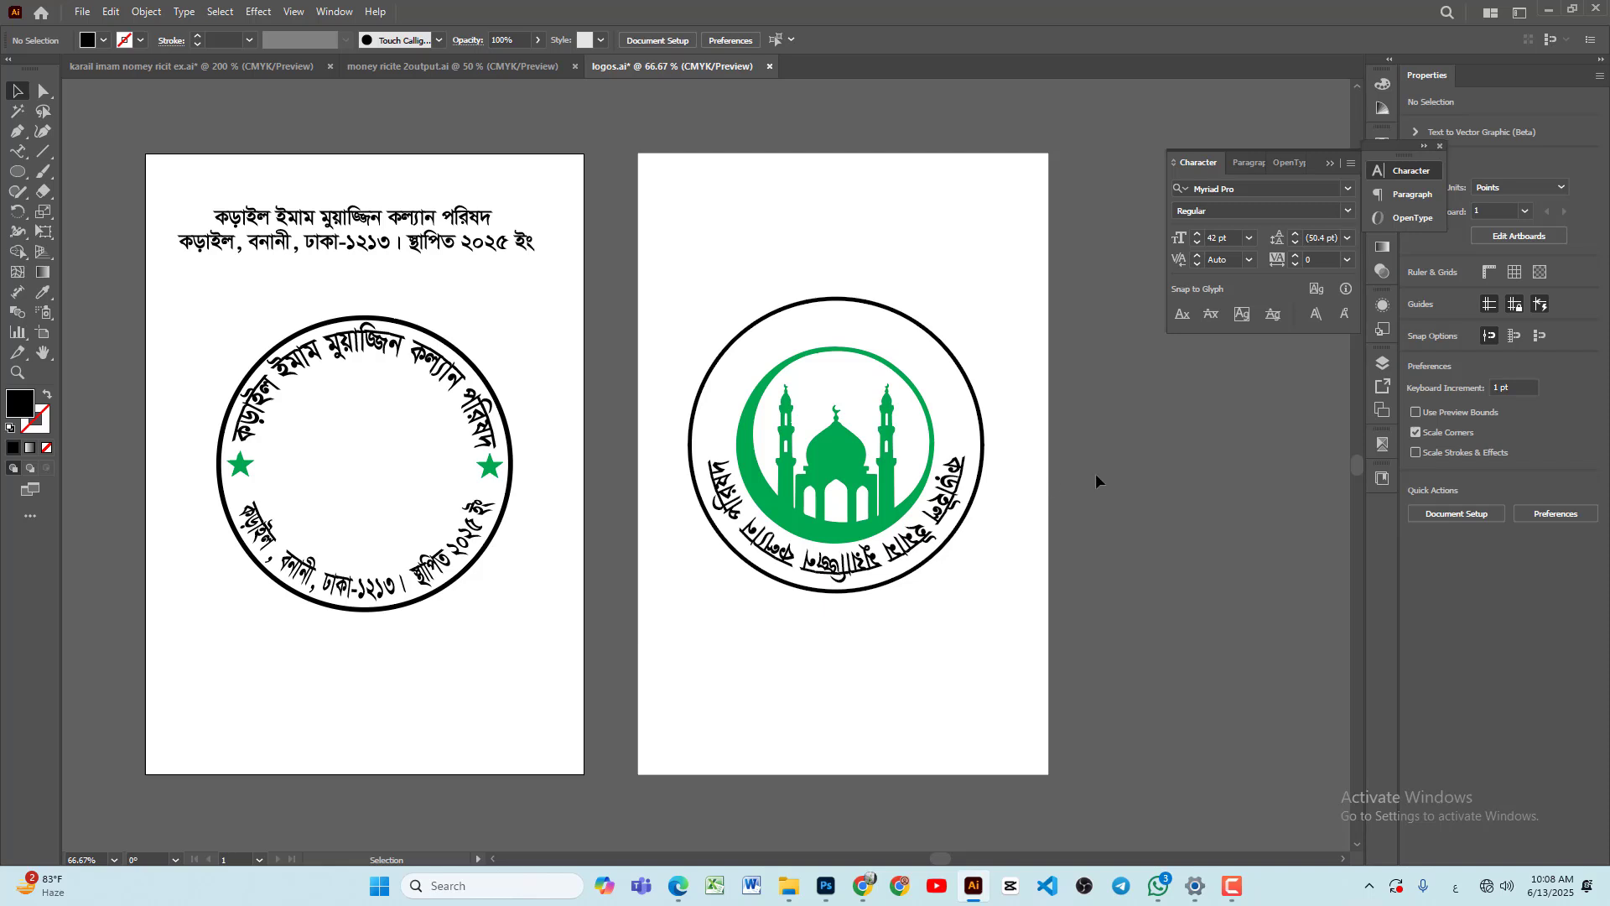
Step: Flip the rotated curved text to the inside of its circle so it reads upright along the lower half of the ring
click(943, 518)
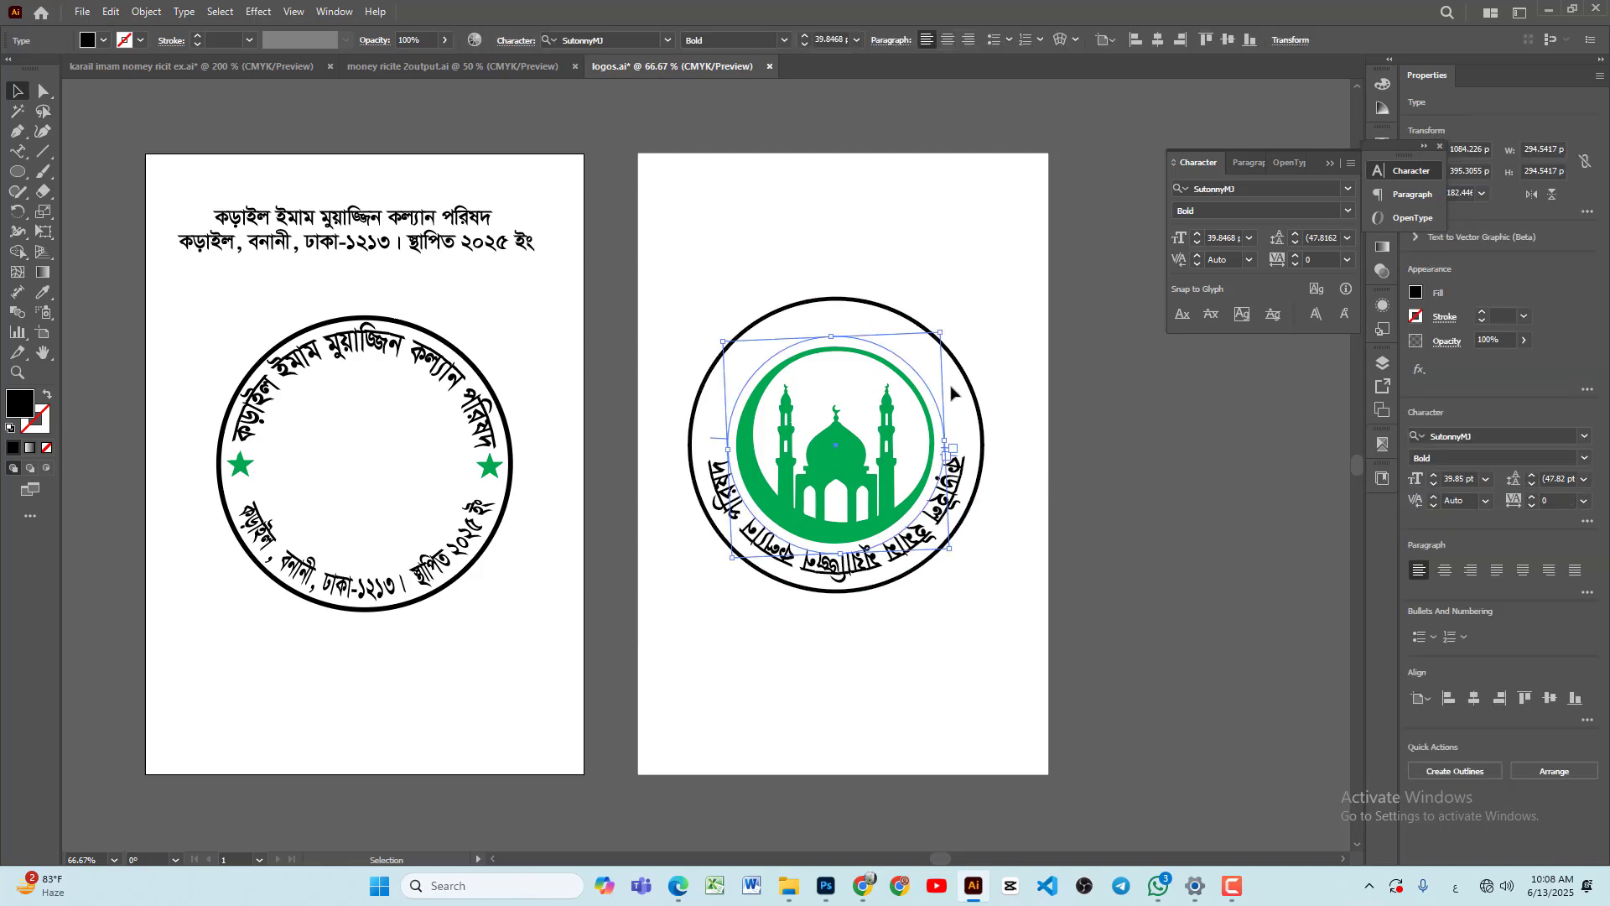
click(45, 91)
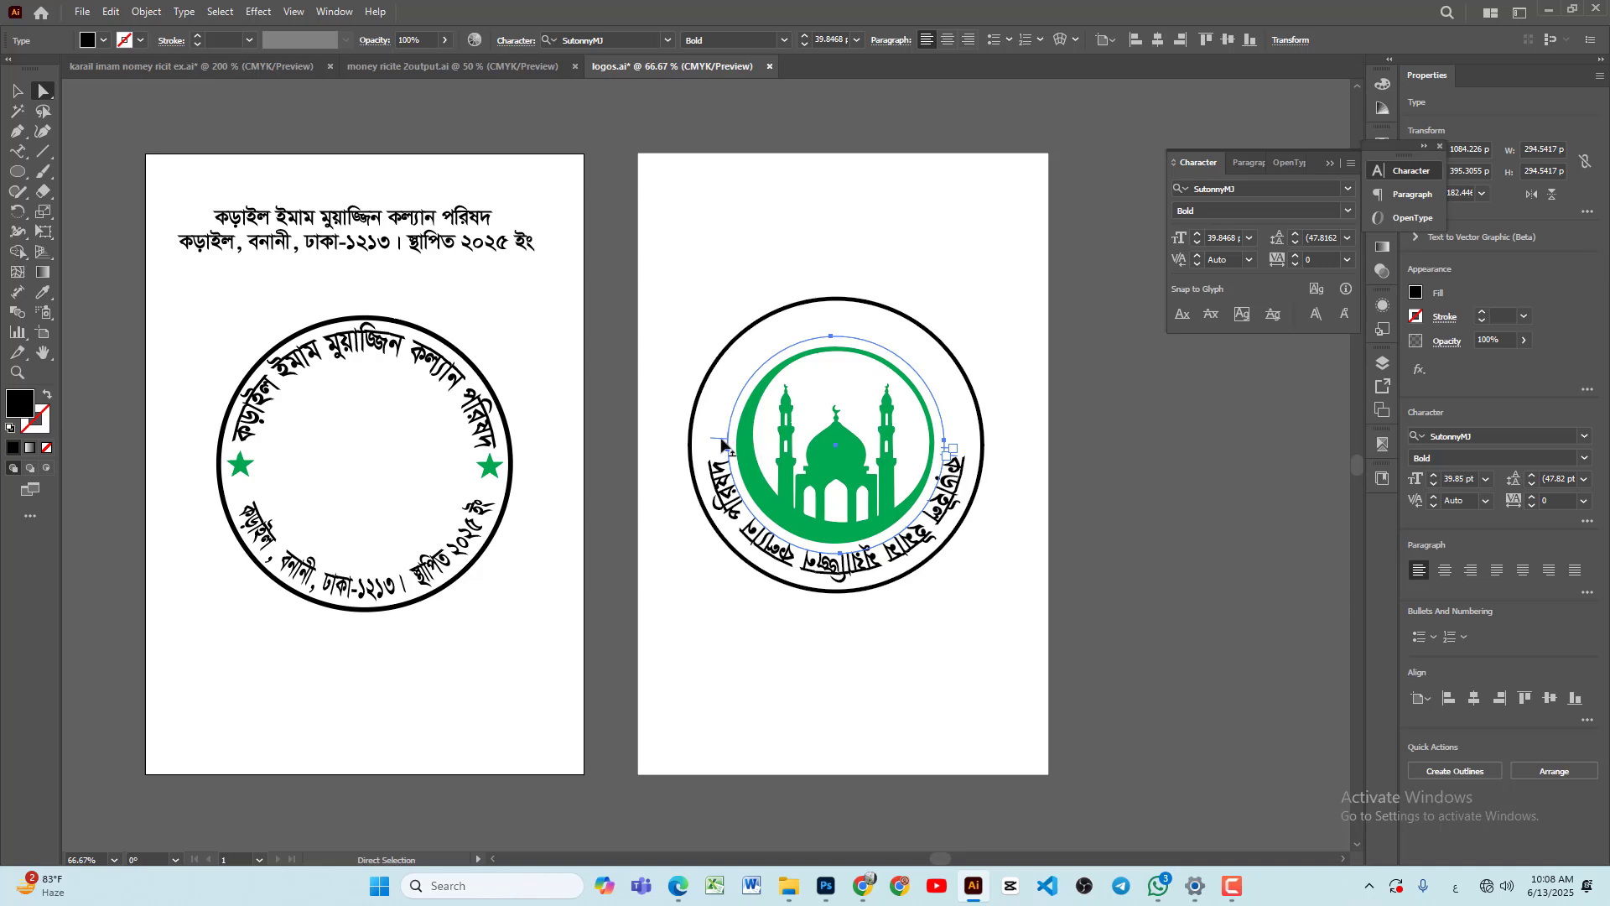
drag(722, 444, 737, 434)
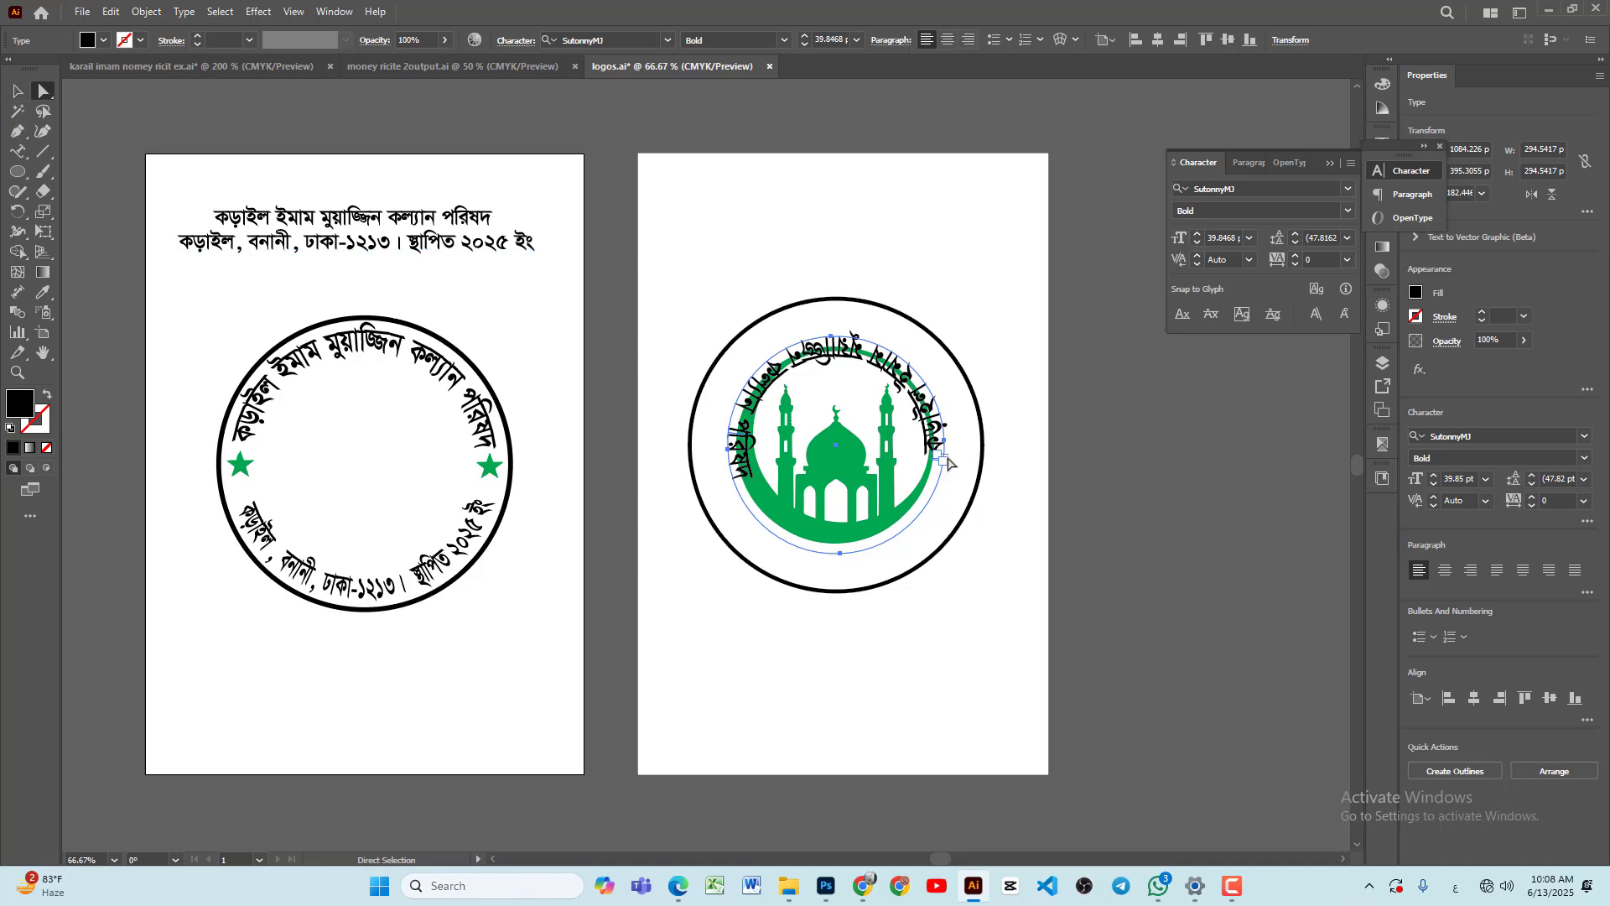
drag(950, 464, 800, 449)
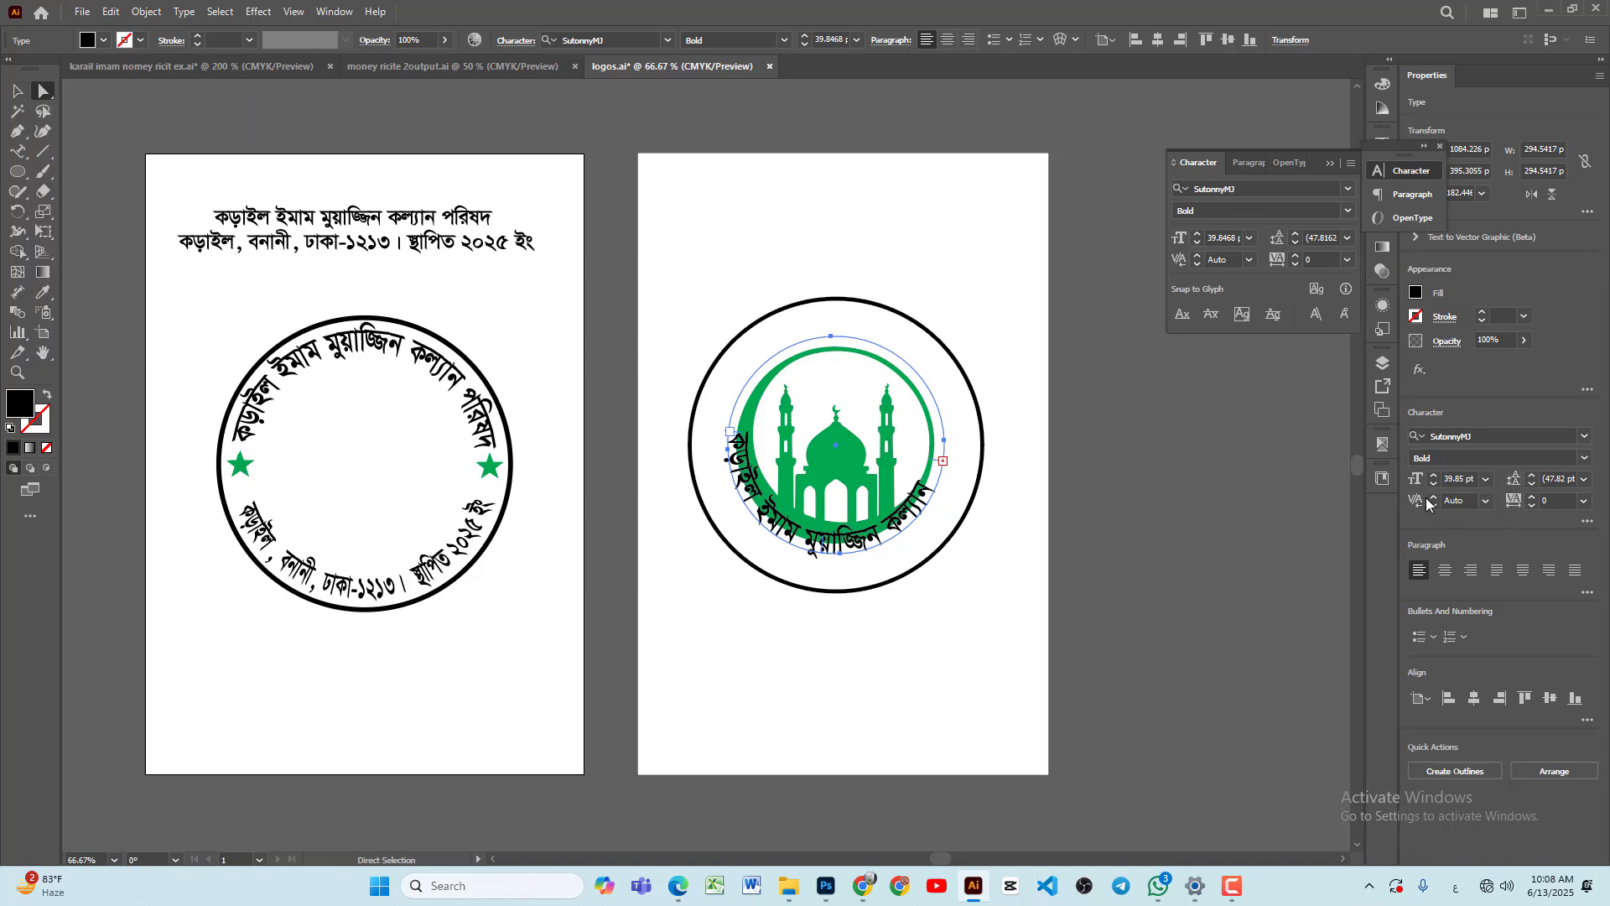
Step: Set the font size of the lower curved text to 35 pt so the whole line fits on its path
click(1585, 524)
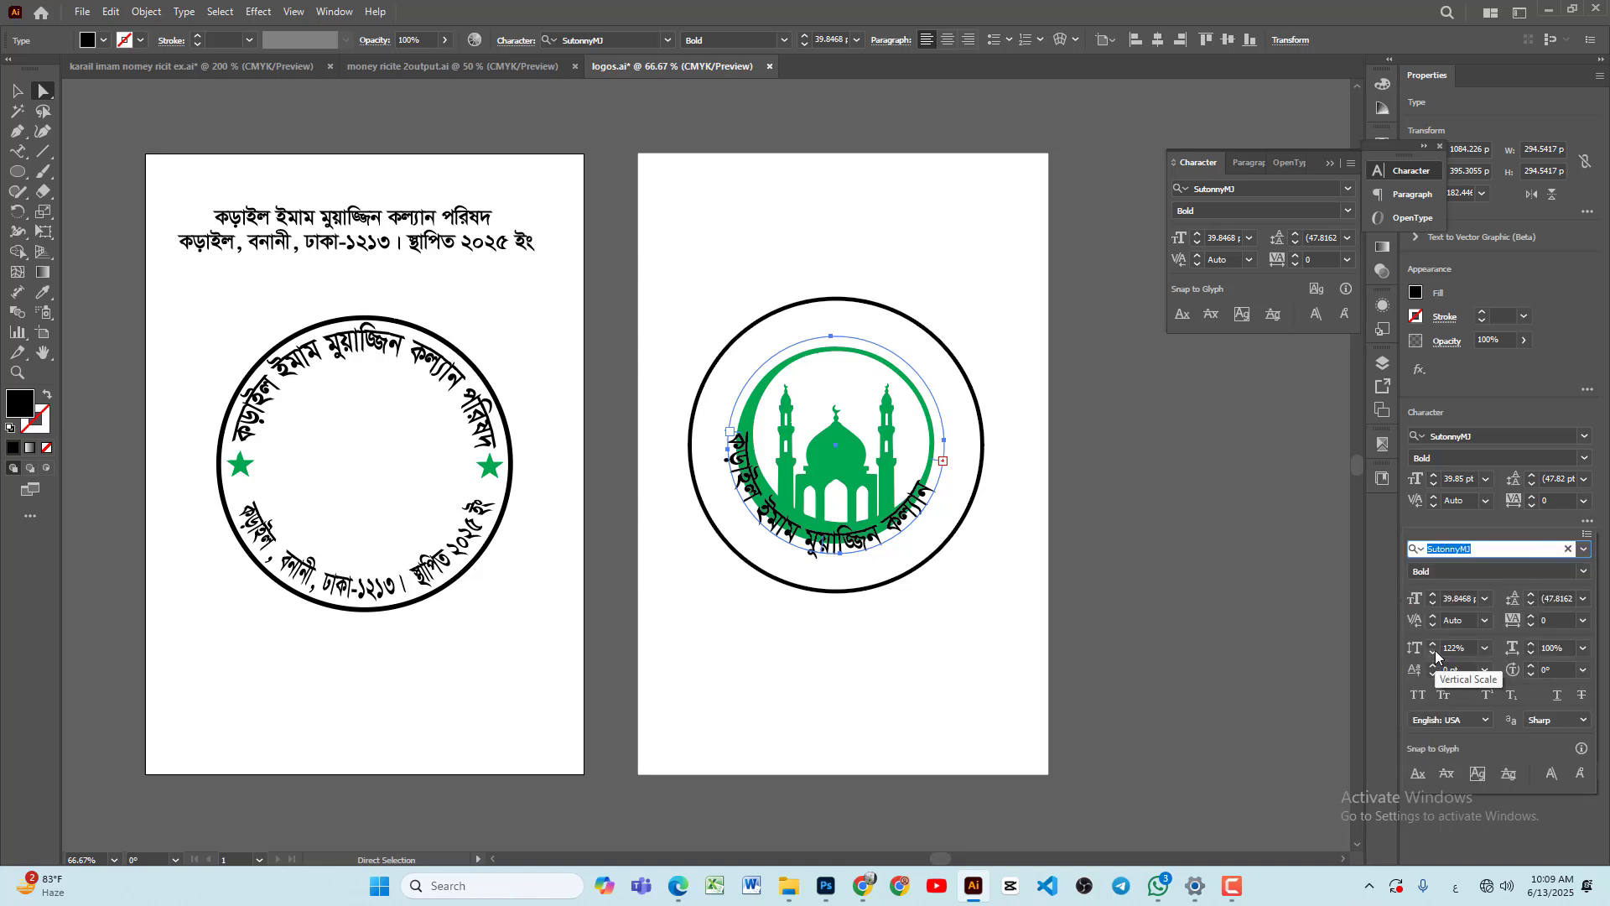
click(1436, 602)
click(1435, 602)
click(1435, 602)
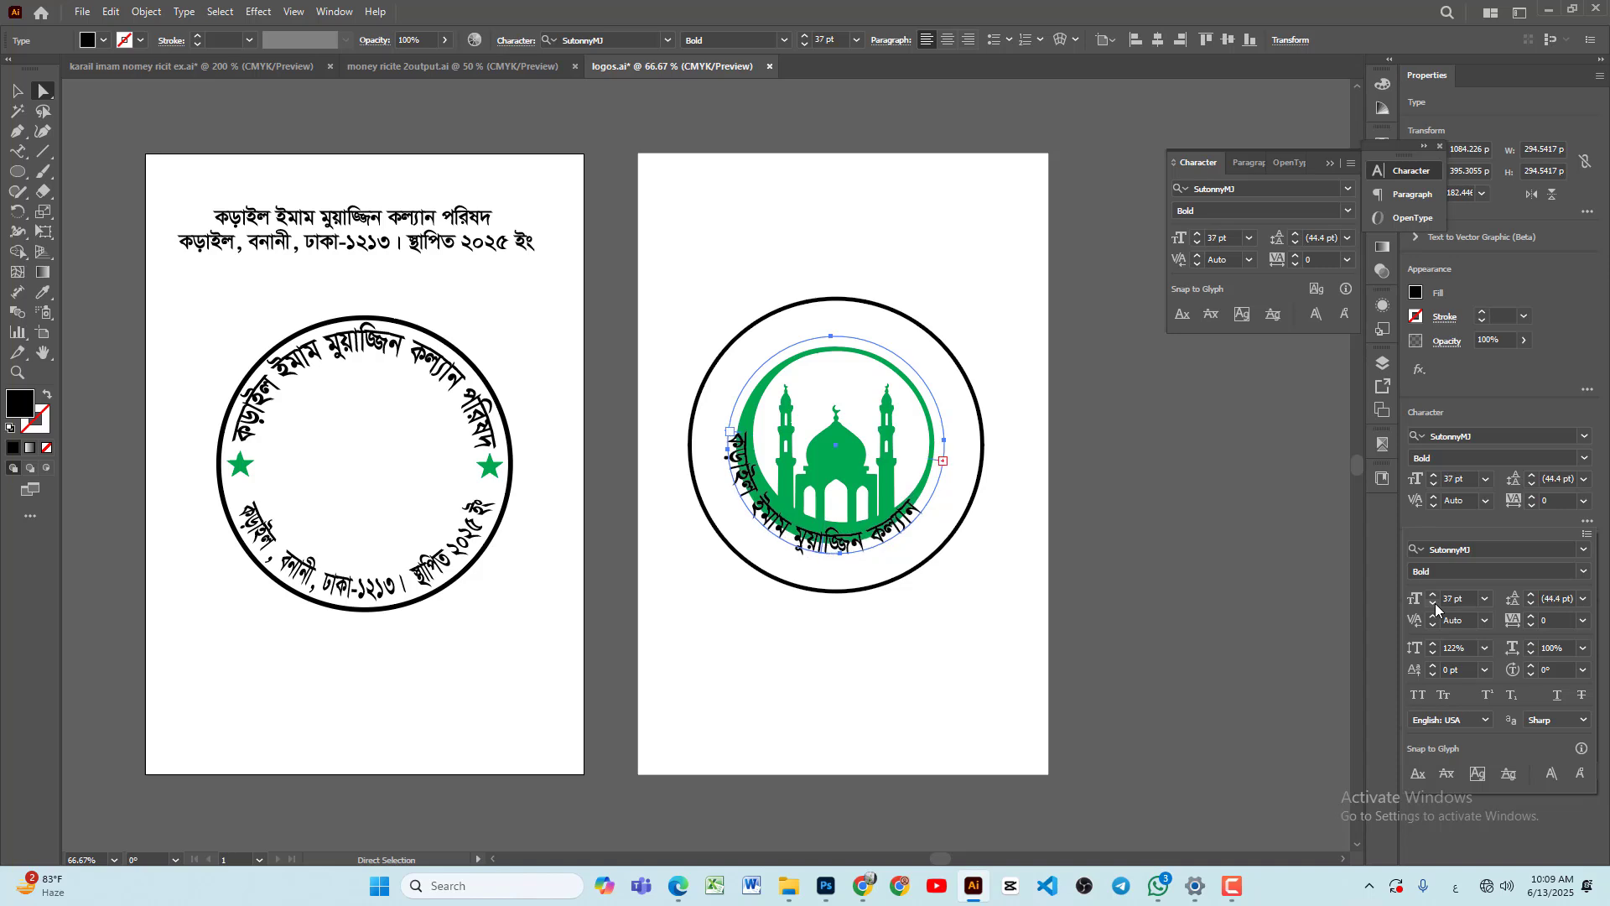
click(1436, 602)
click(1436, 602)
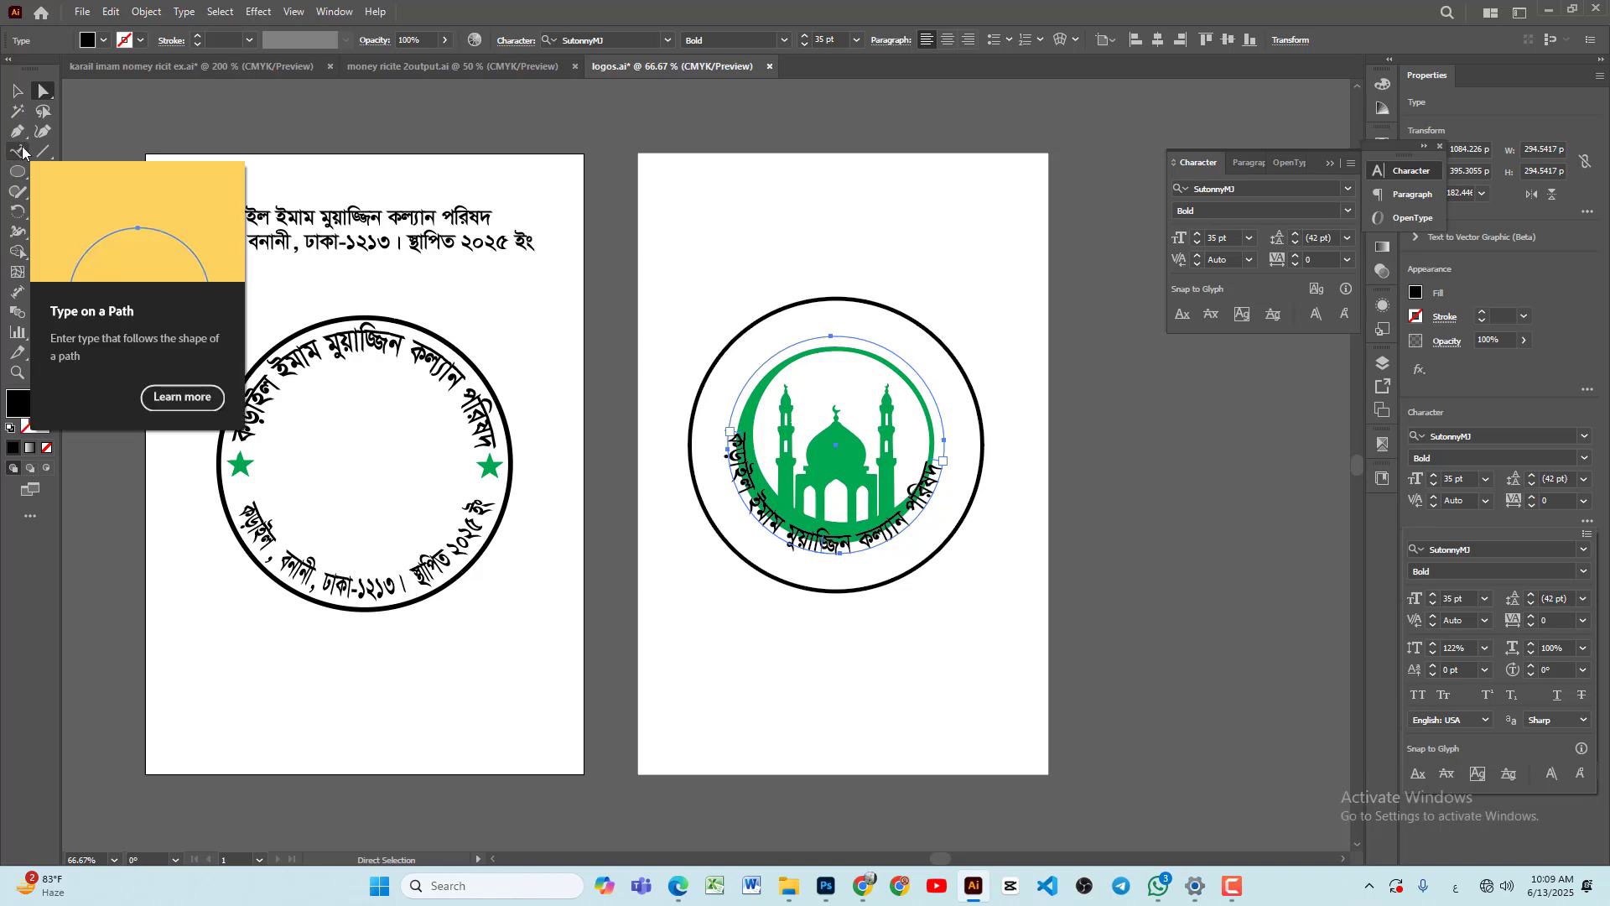
Step: Copy the second Bengali line, with the address and founding year, from the reference artboard and replace the lower curved text with it
click(271, 243)
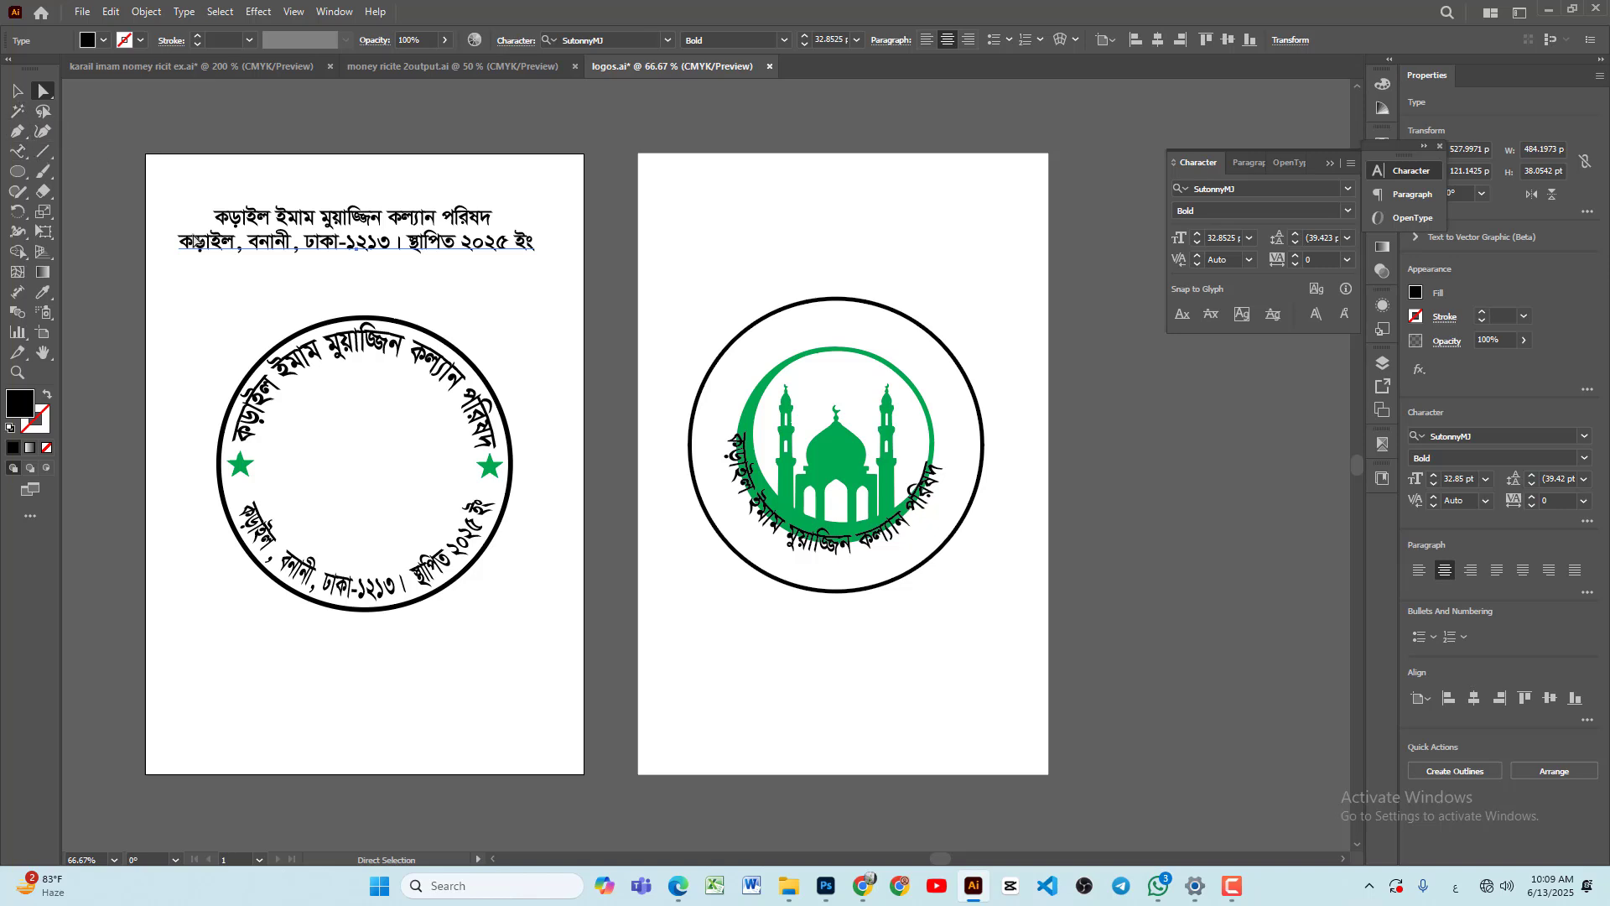
click(19, 153)
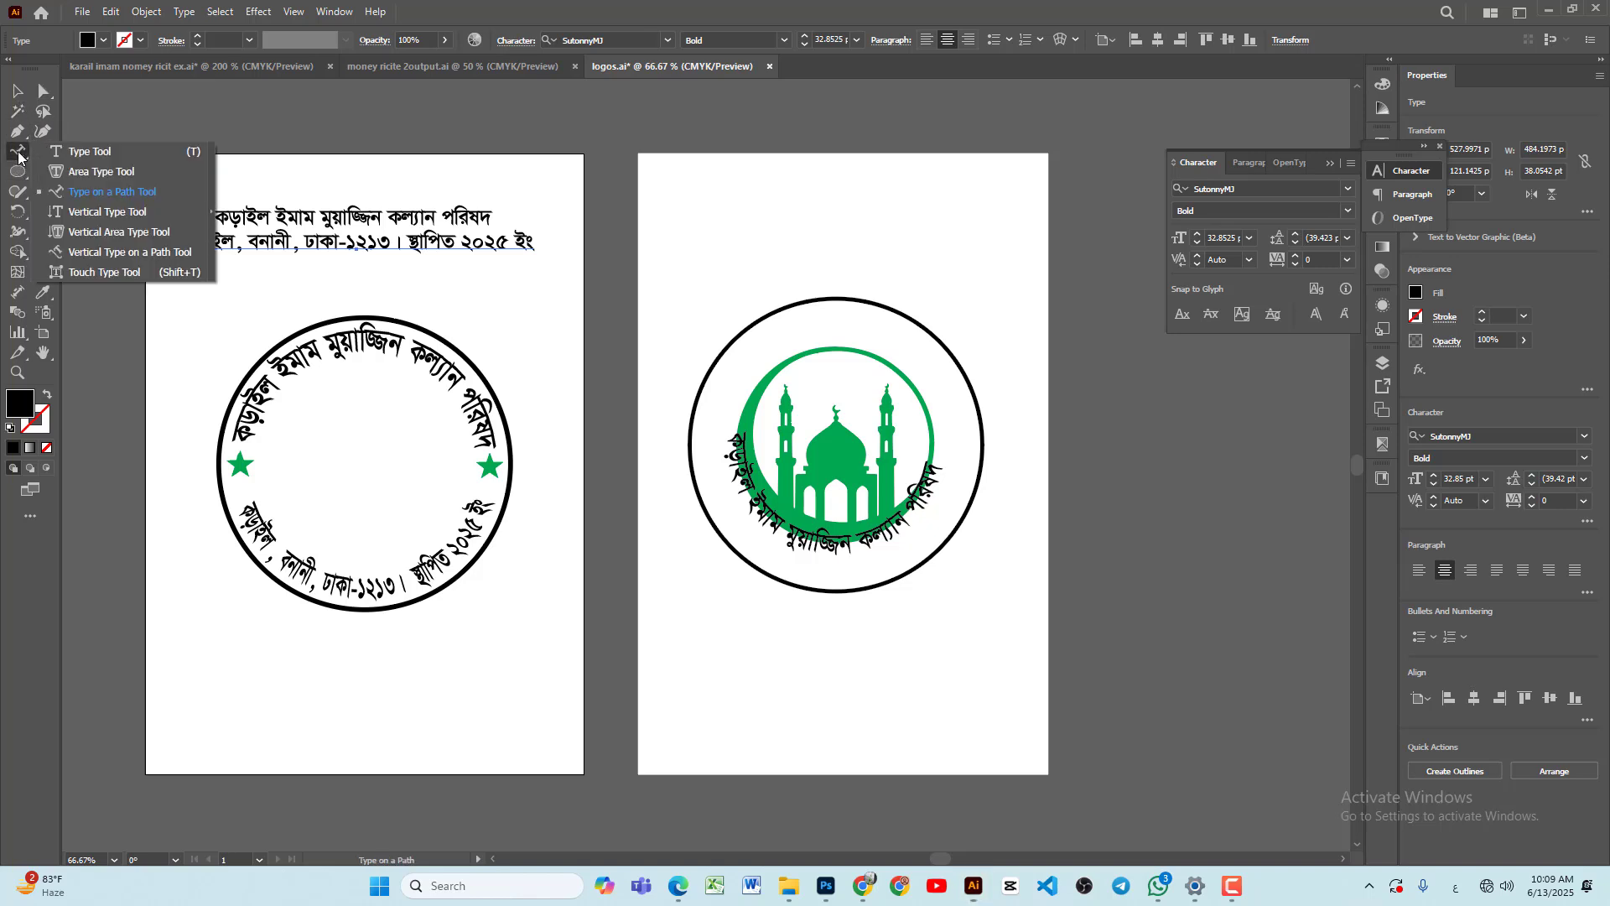
click(89, 152)
drag(181, 241, 559, 259)
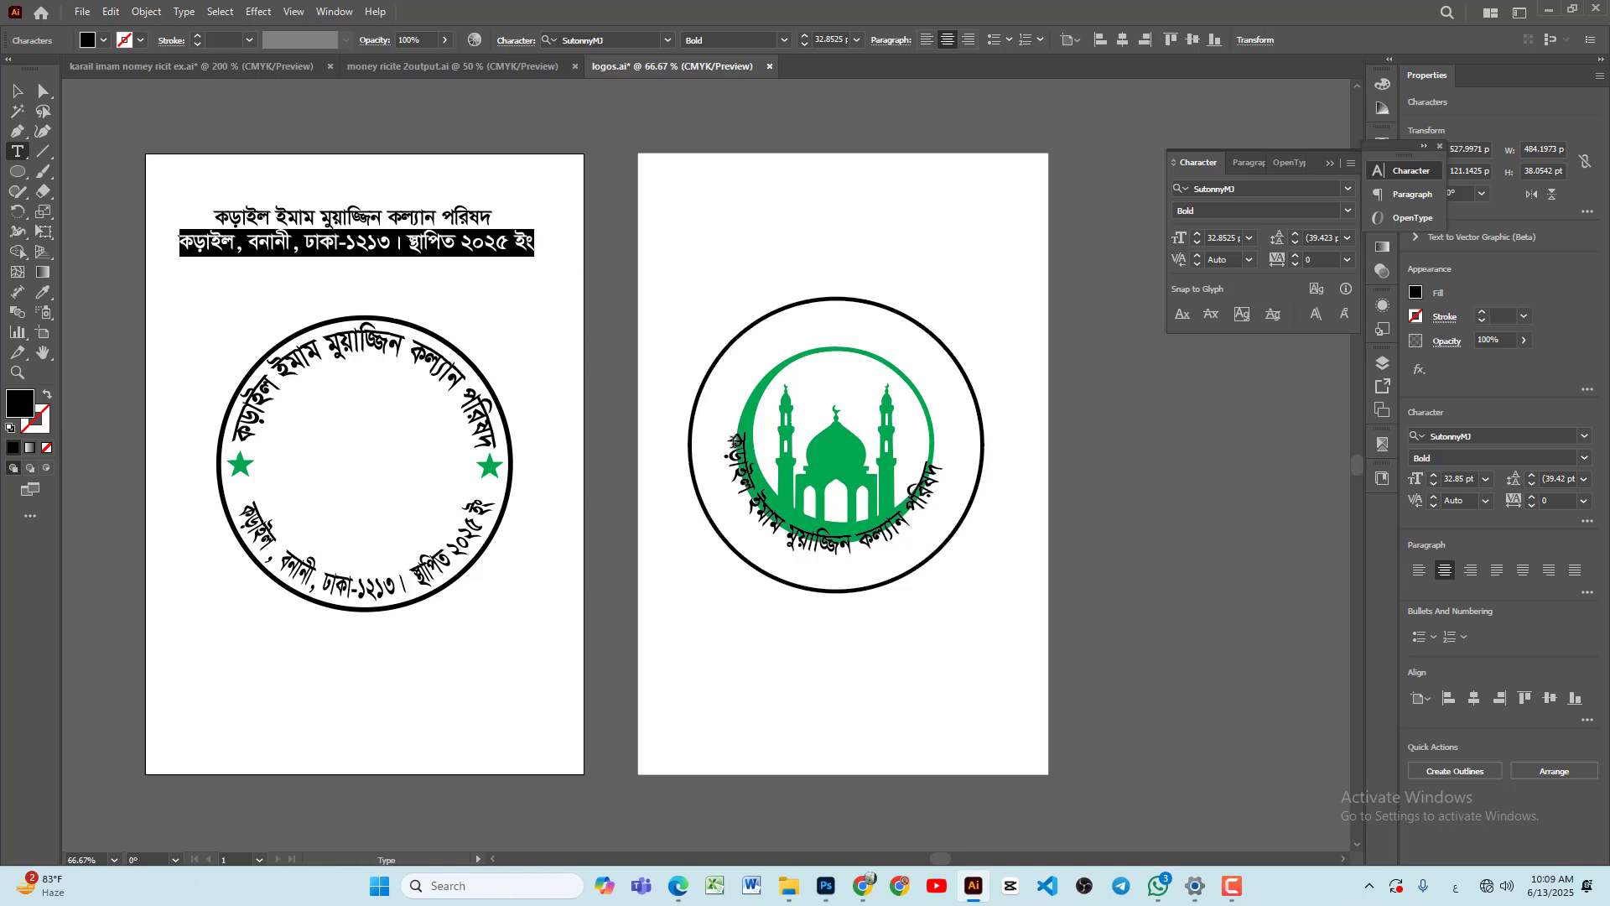
drag(737, 434, 968, 468)
text(কড়াইল , বনানী, ঢাকা-১২১৩ । স্থাপিত ২০২৫ ইং)
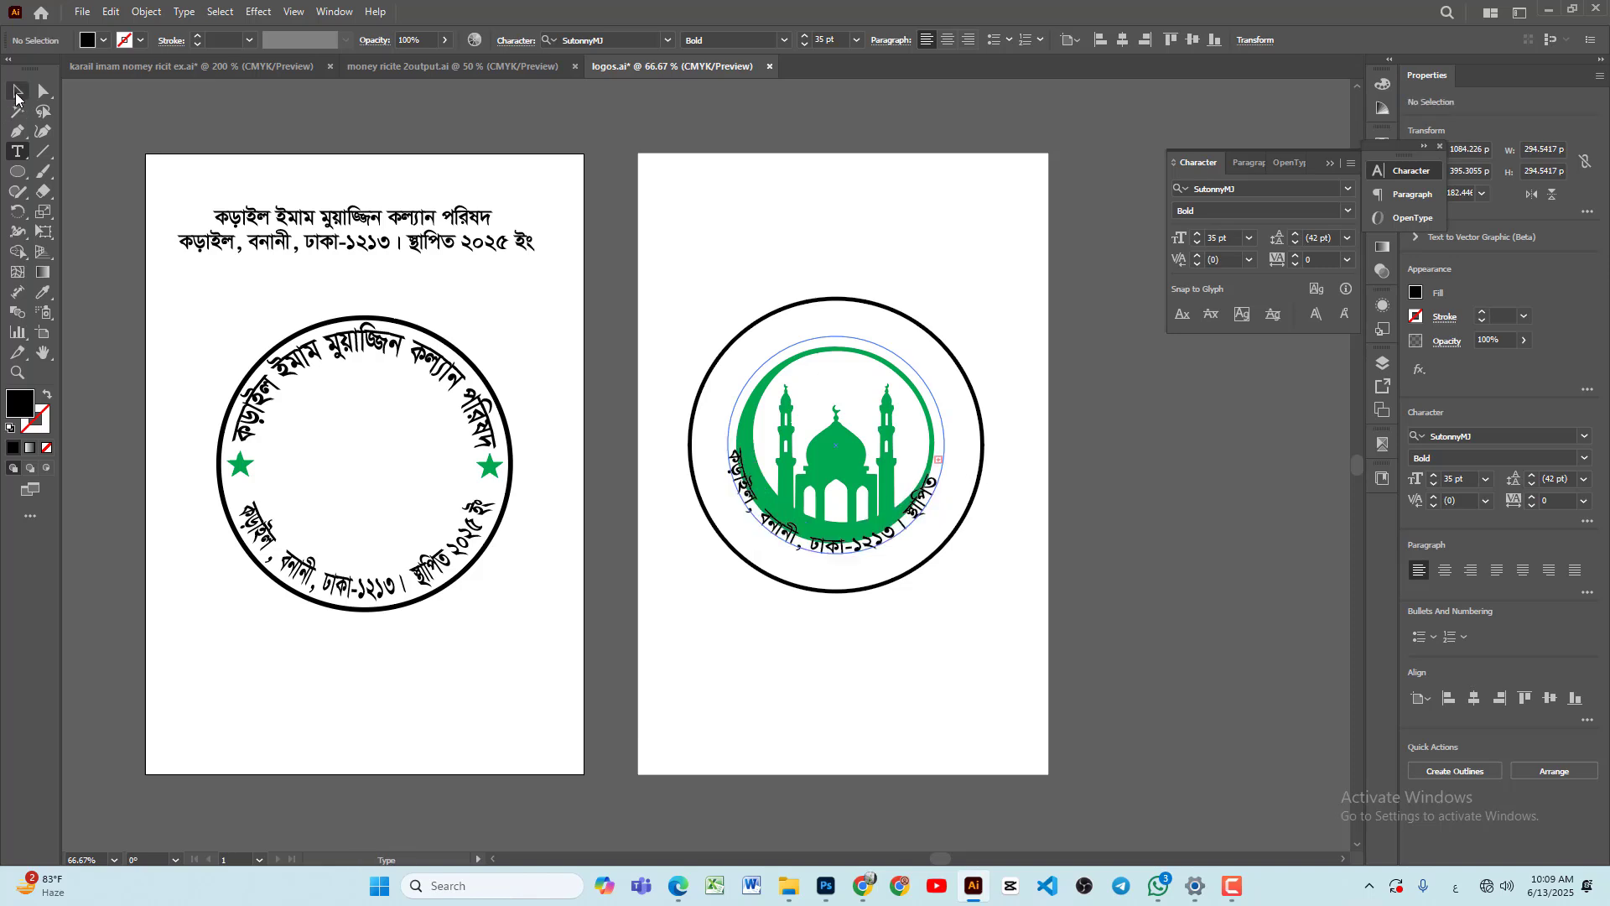
Step: Scale the lower curved text with its circle to about 354 pt across, keeping it centred, and set its font size to 32 pt
click(17, 91)
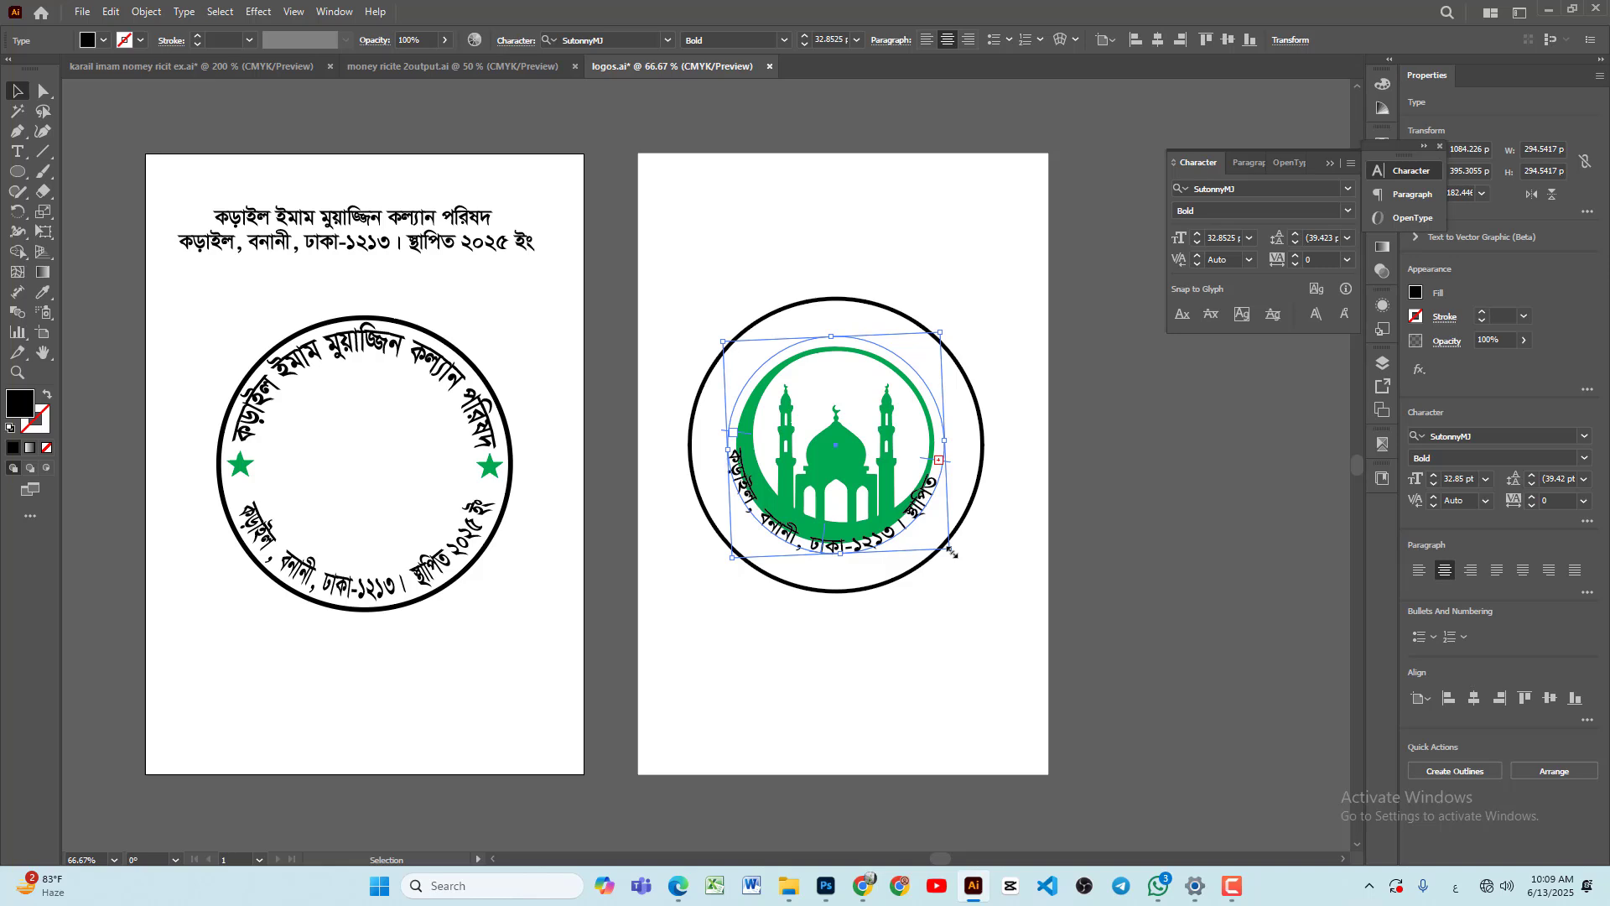
drag(952, 551, 974, 585)
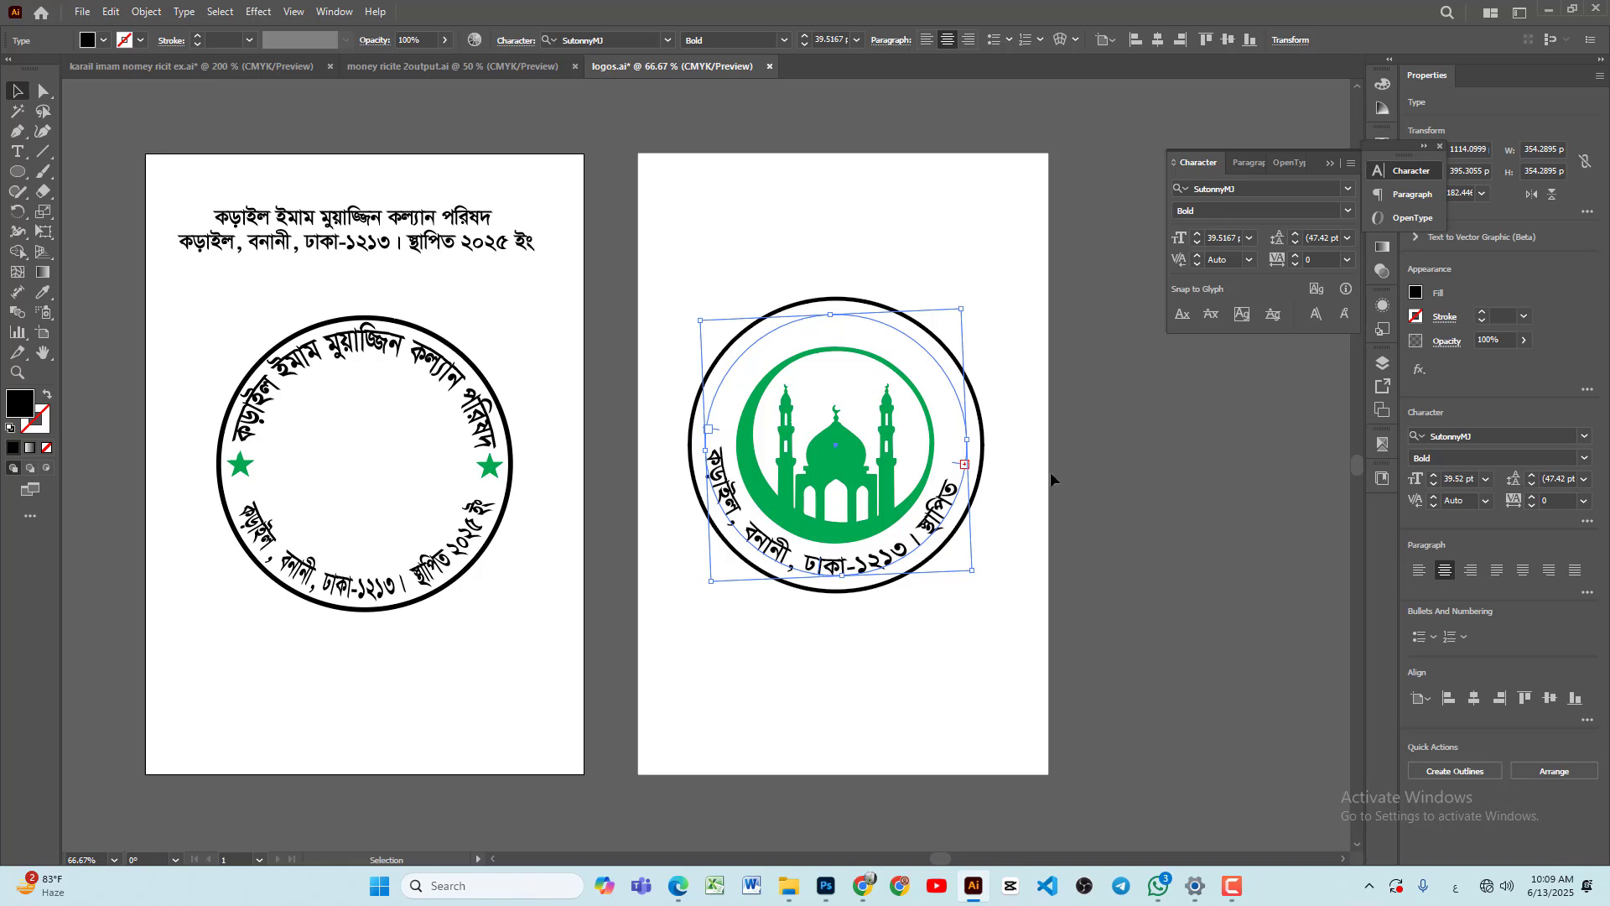
click(1435, 484)
click(1434, 485)
click(1435, 484)
click(1435, 485)
click(1435, 485)
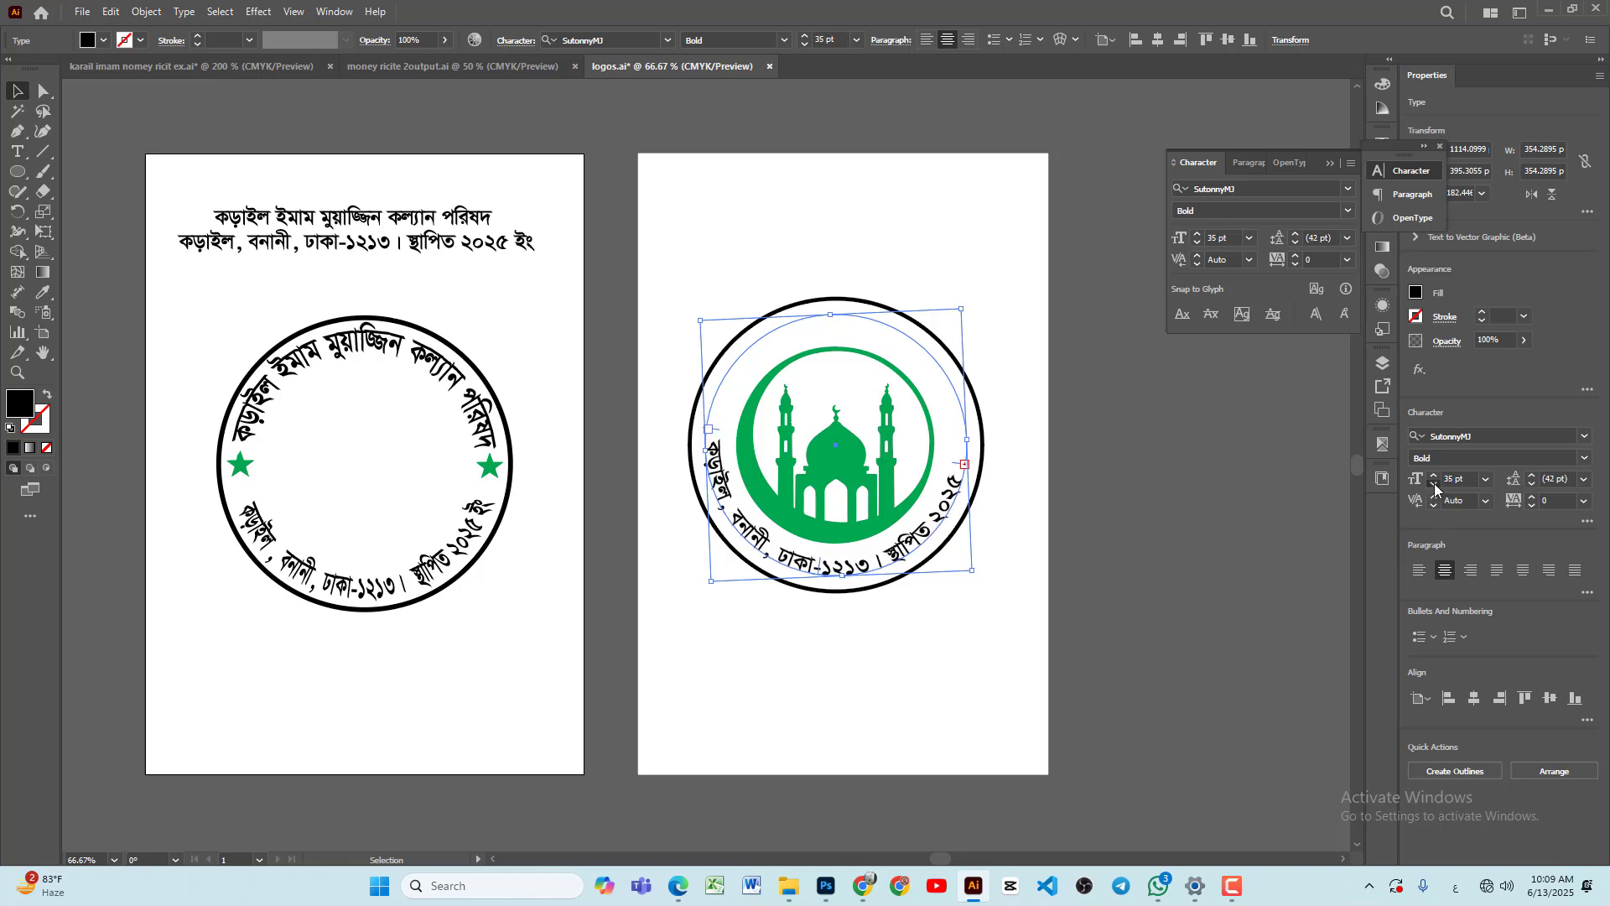
click(1434, 485)
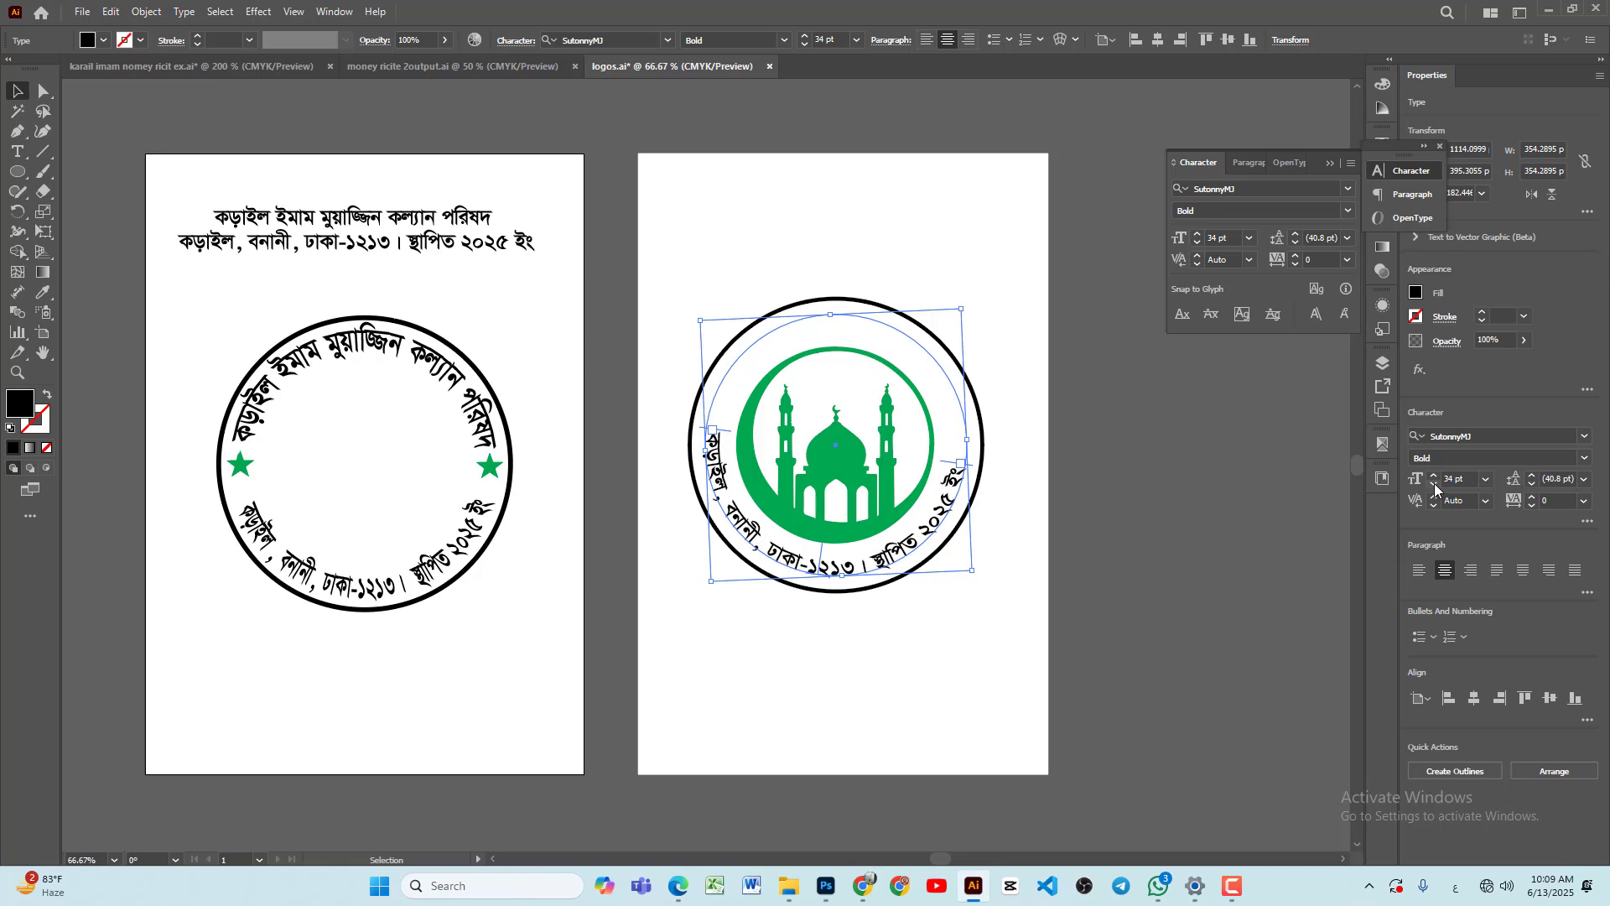
click(1435, 485)
click(1434, 484)
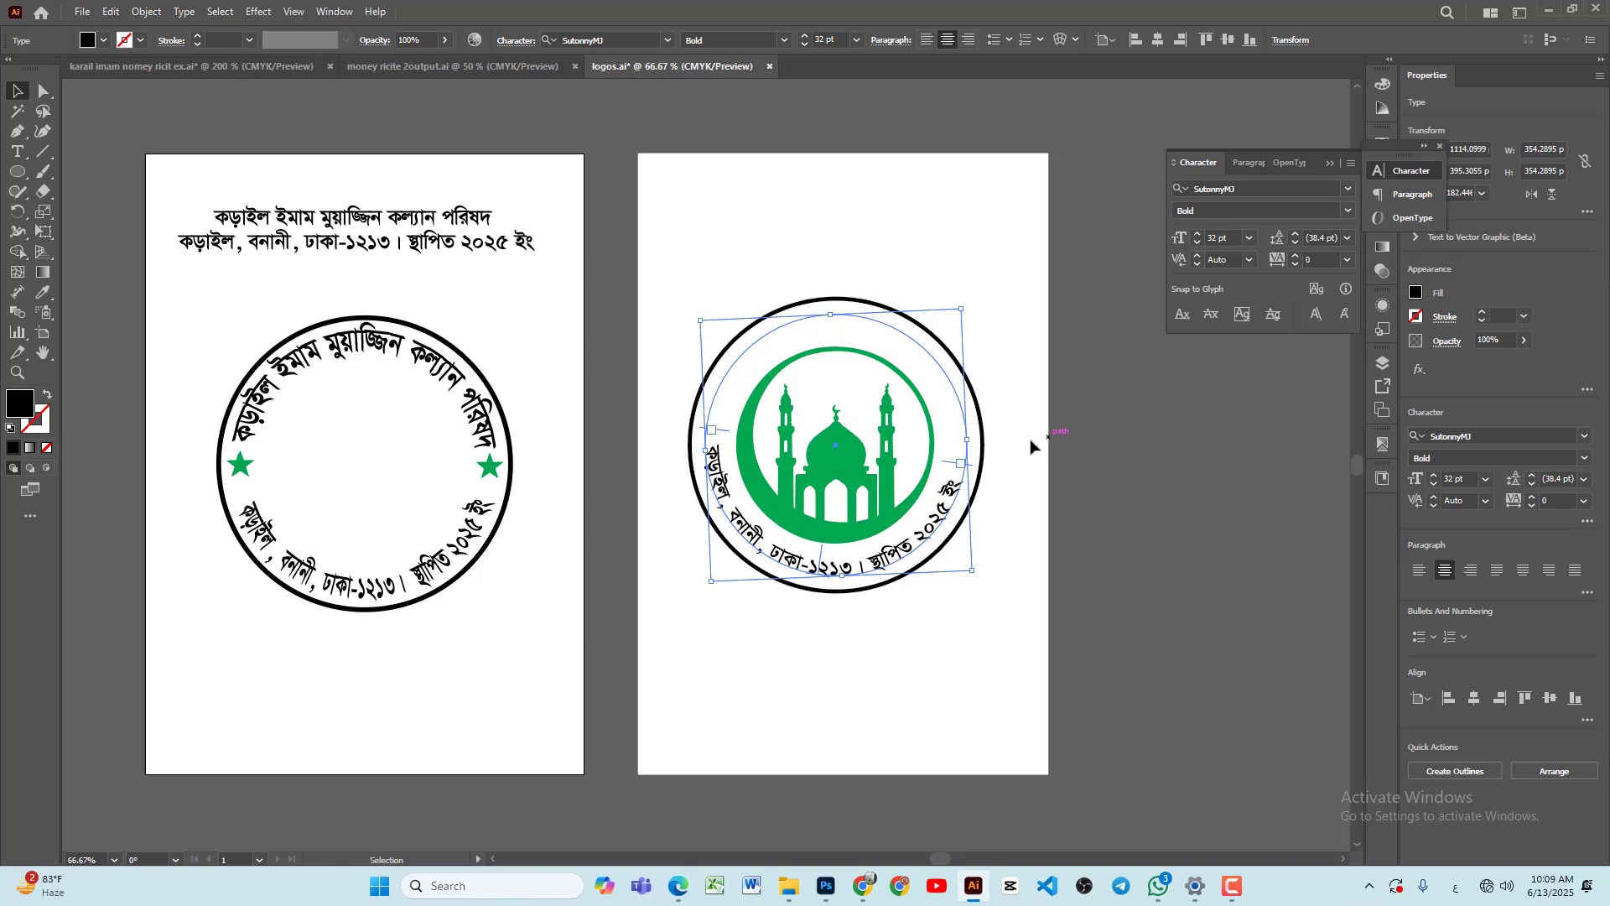
Step: Shift the end of the lower curved text slightly up the ring and format the text at 140% vertical scale and 31 pt
click(43, 91)
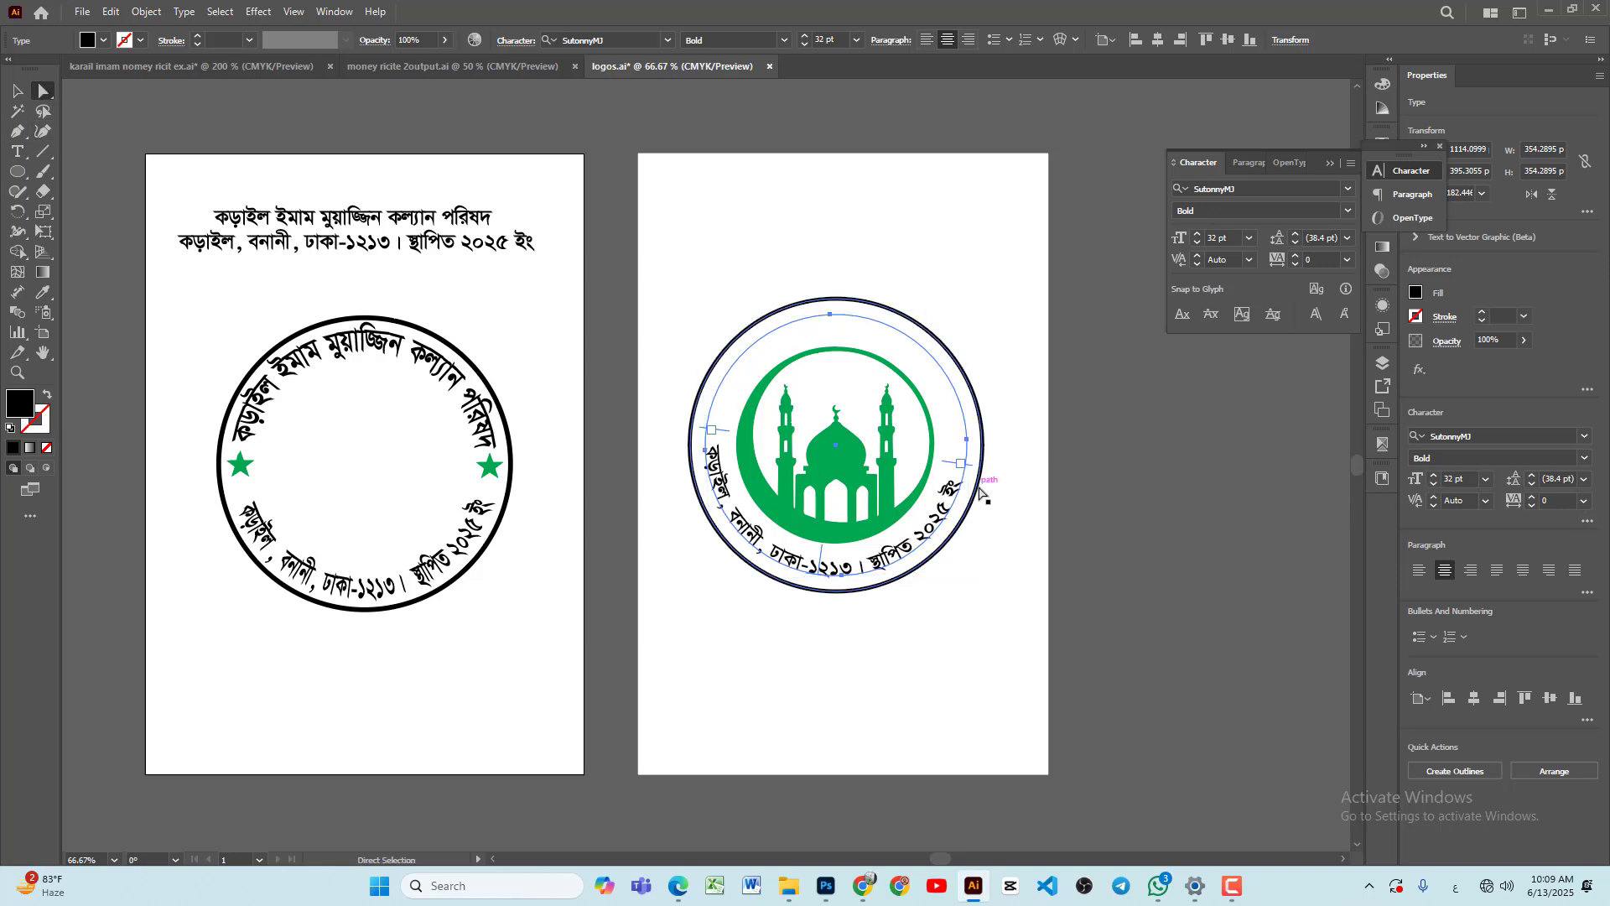
drag(970, 464, 975, 447)
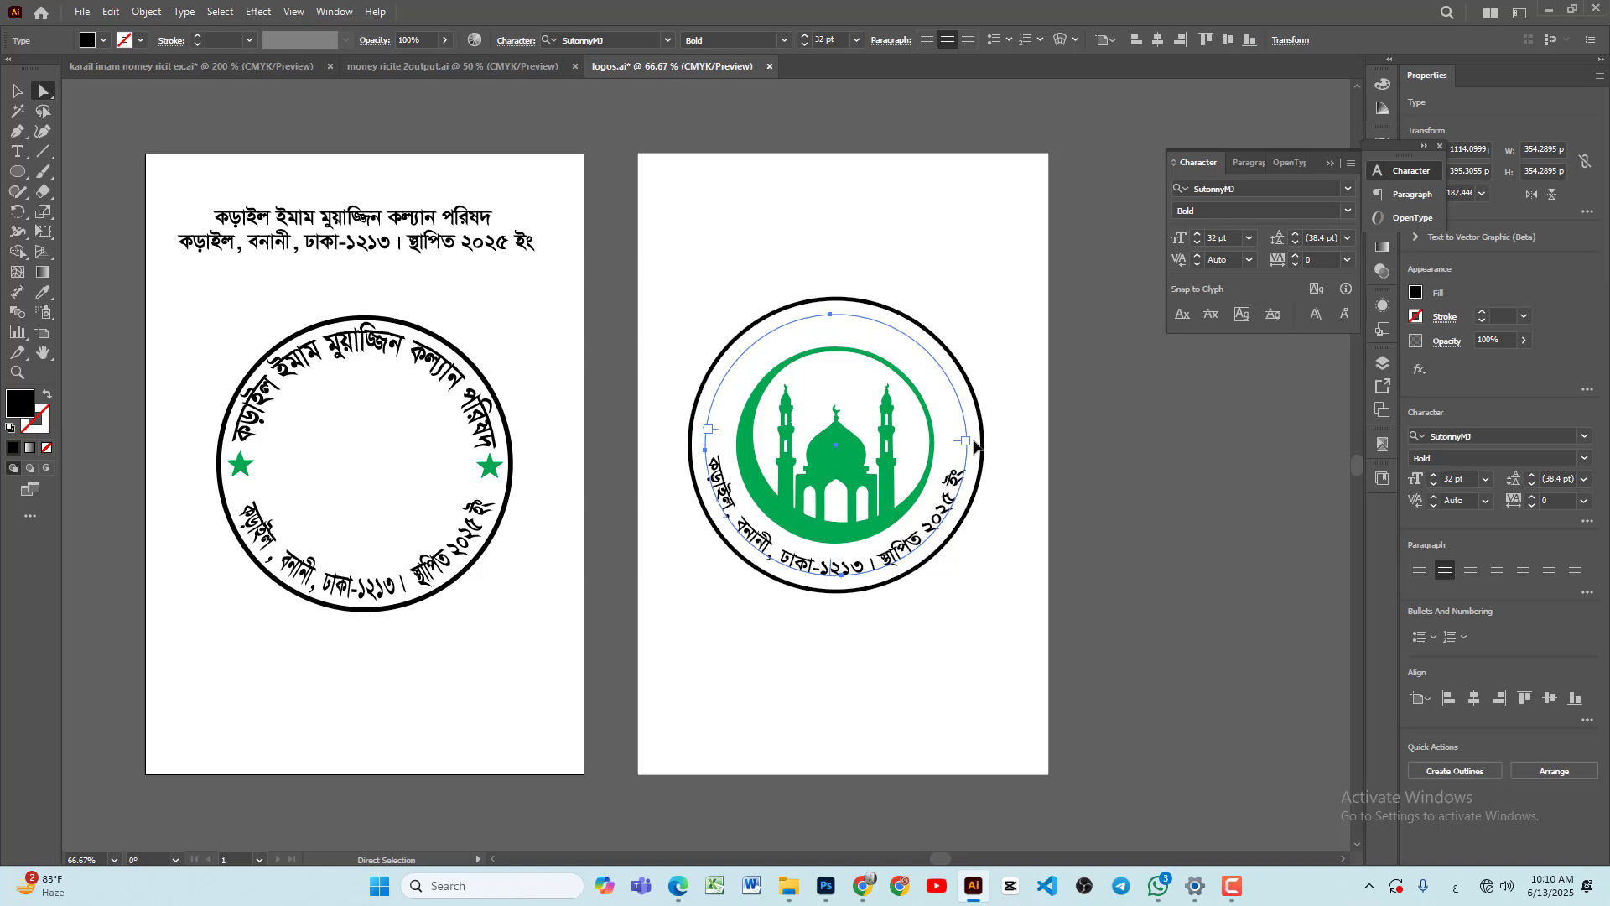
click(1586, 523)
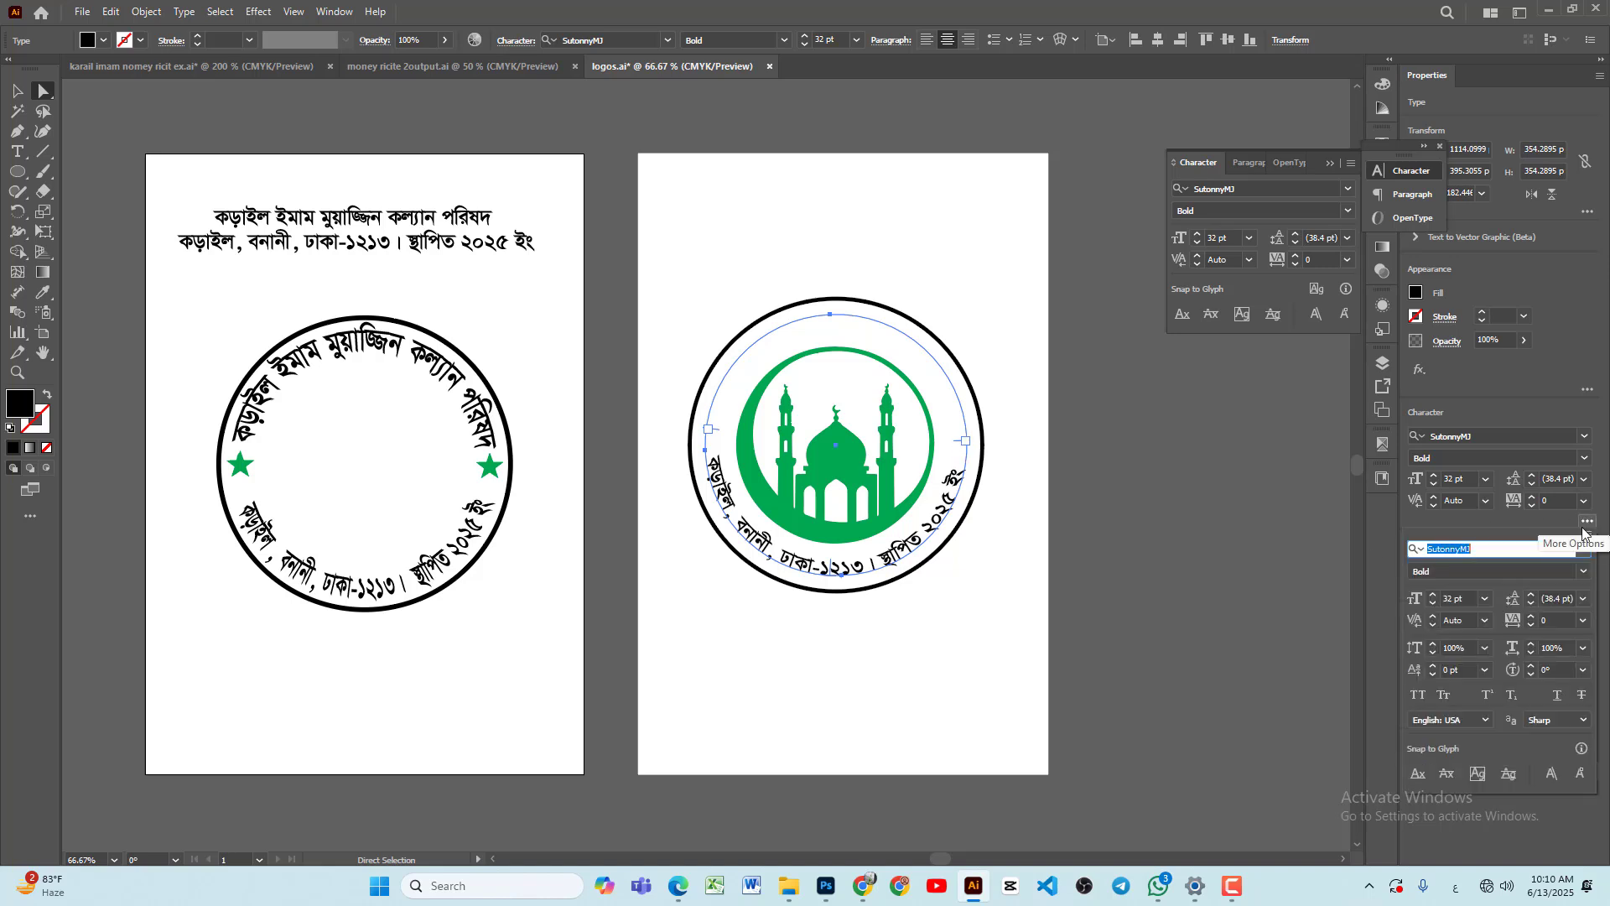
click(1435, 643)
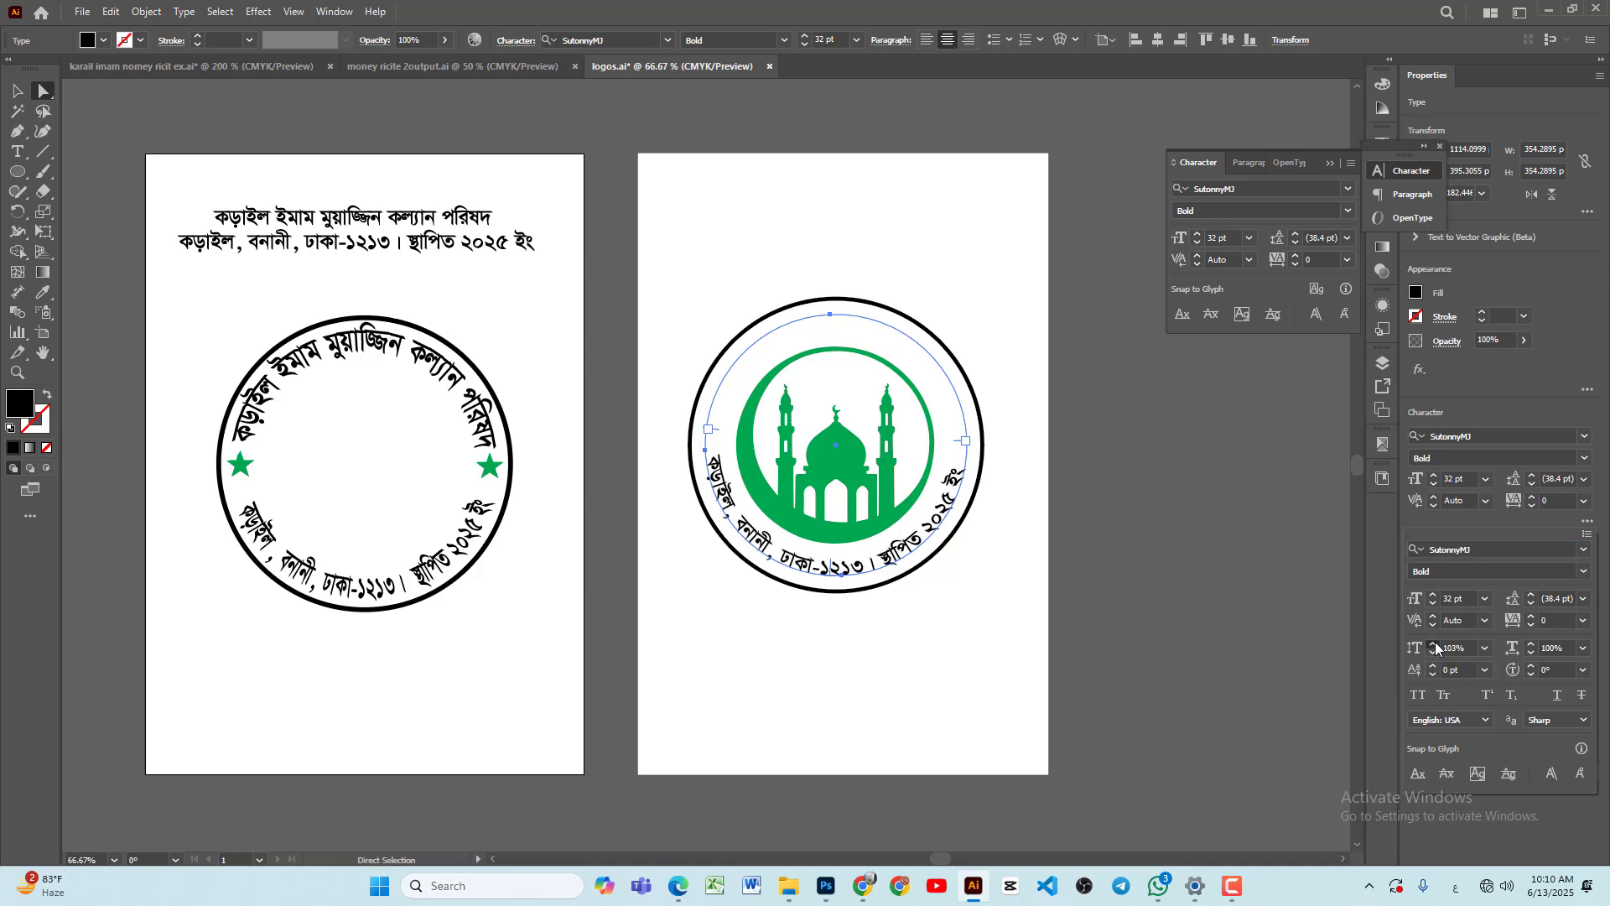
drag(1434, 646, 1434, 646)
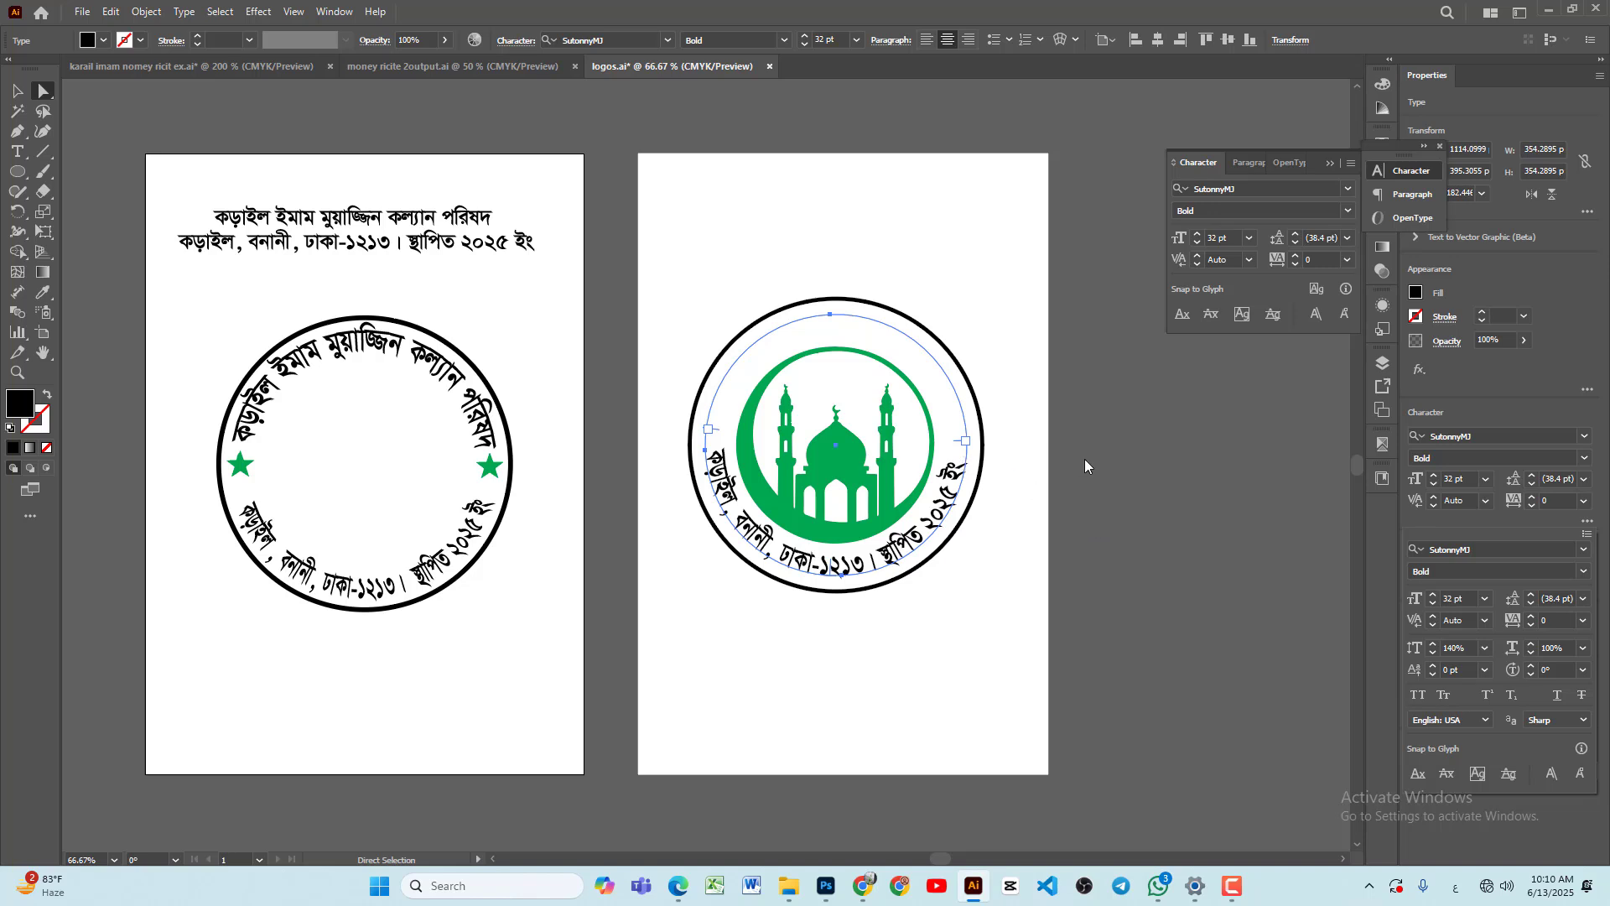
click(1436, 604)
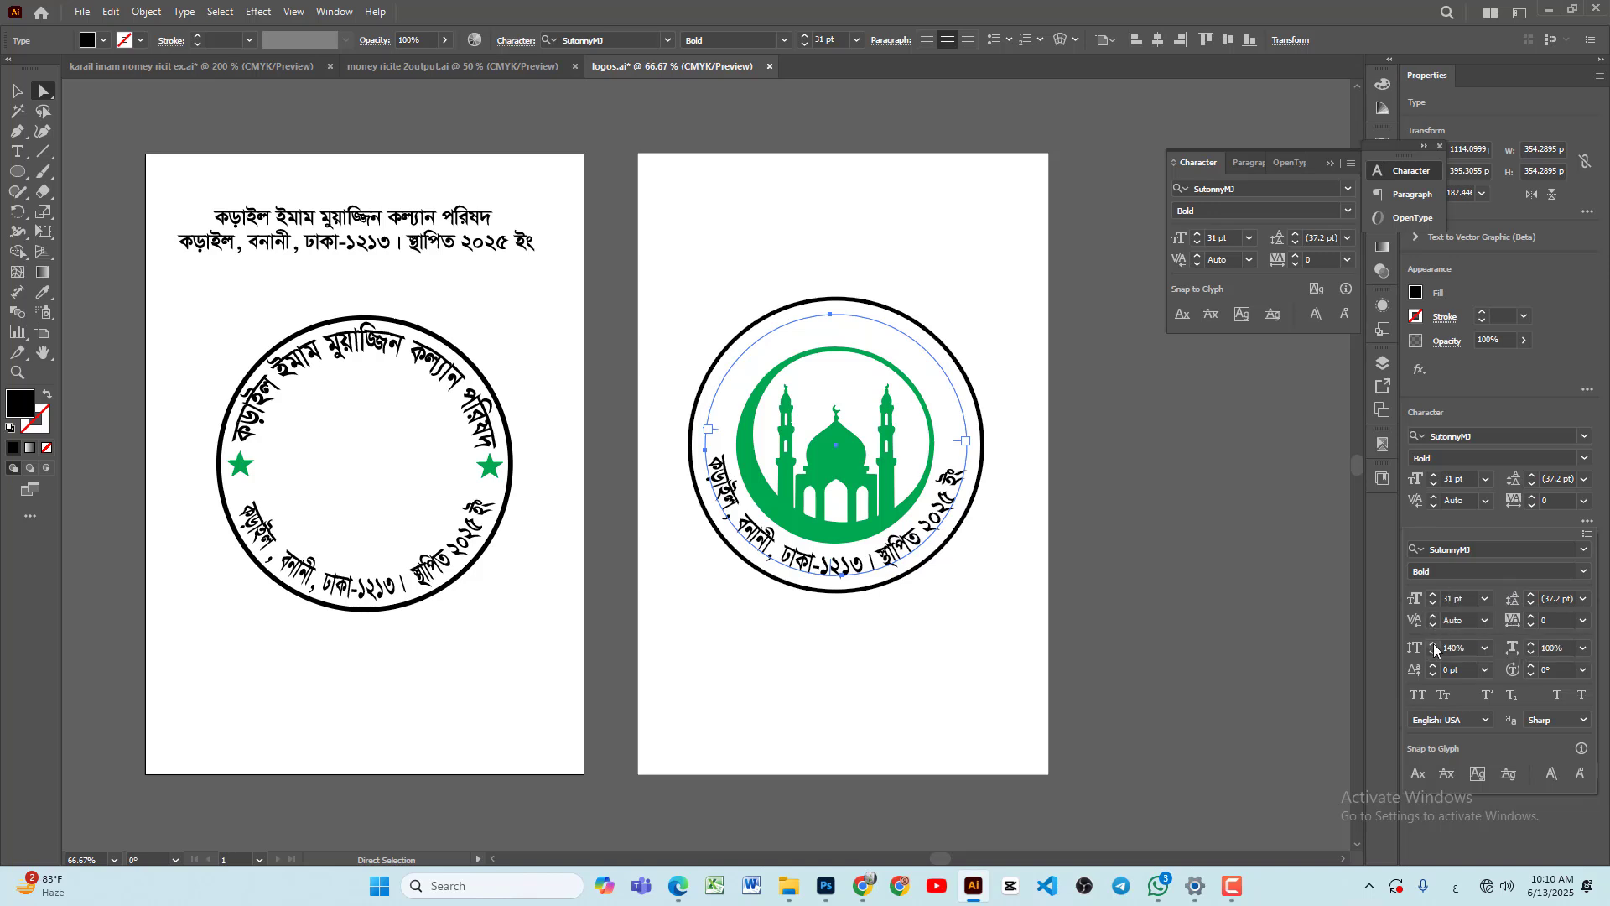
click(1081, 436)
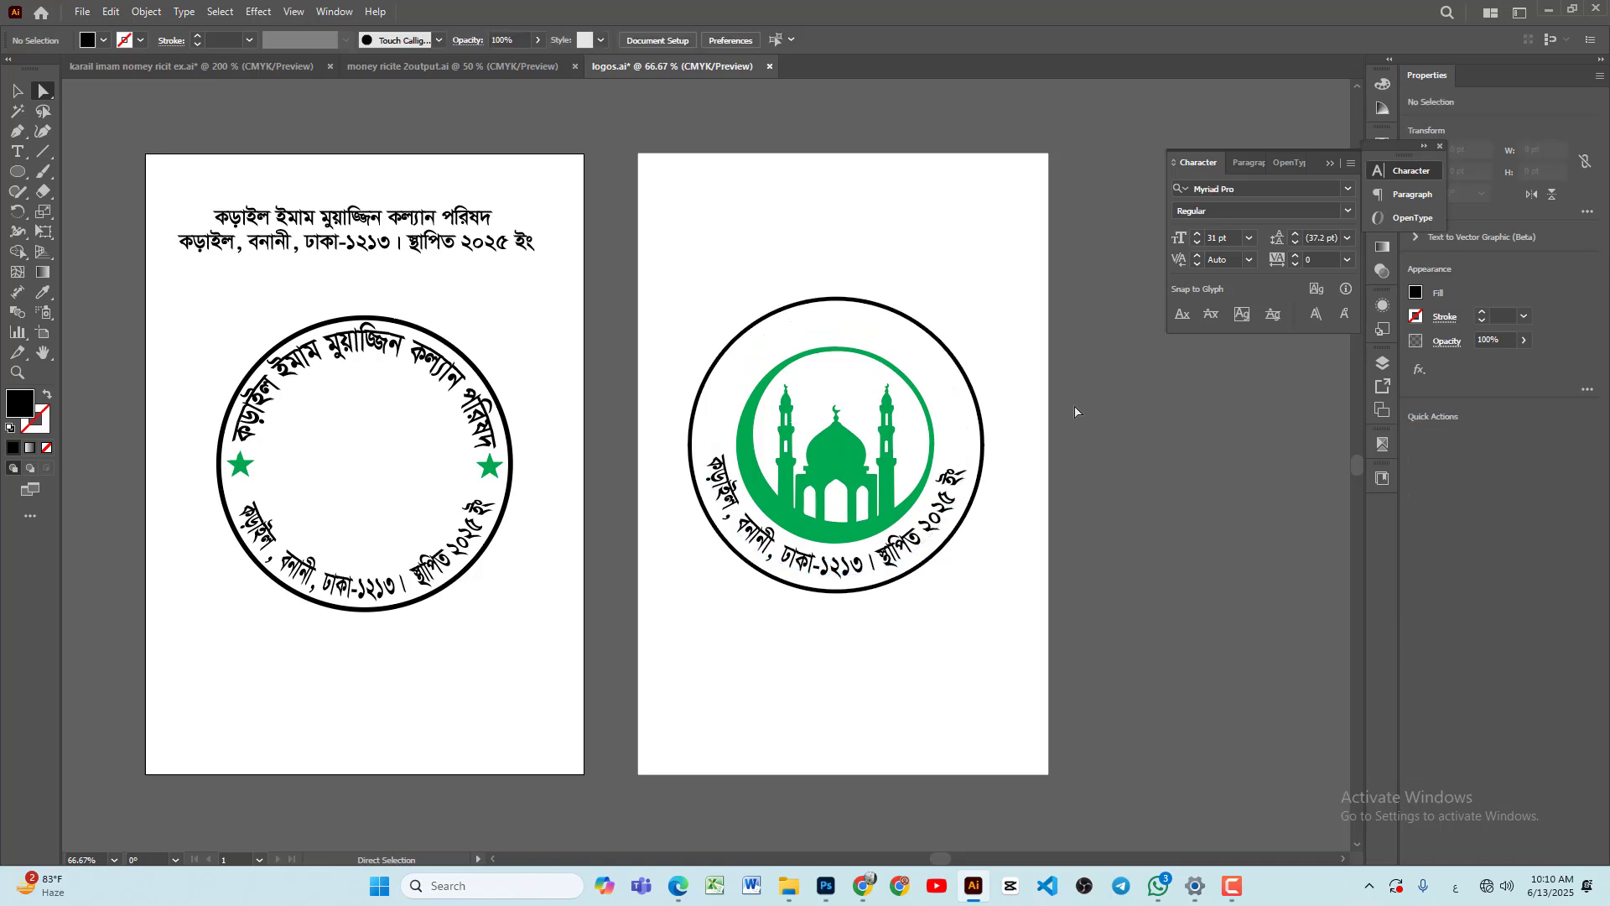
Step: Bring the original curved text back above the emblem and deselect it
key(ctrl)
key(ctrl+z)
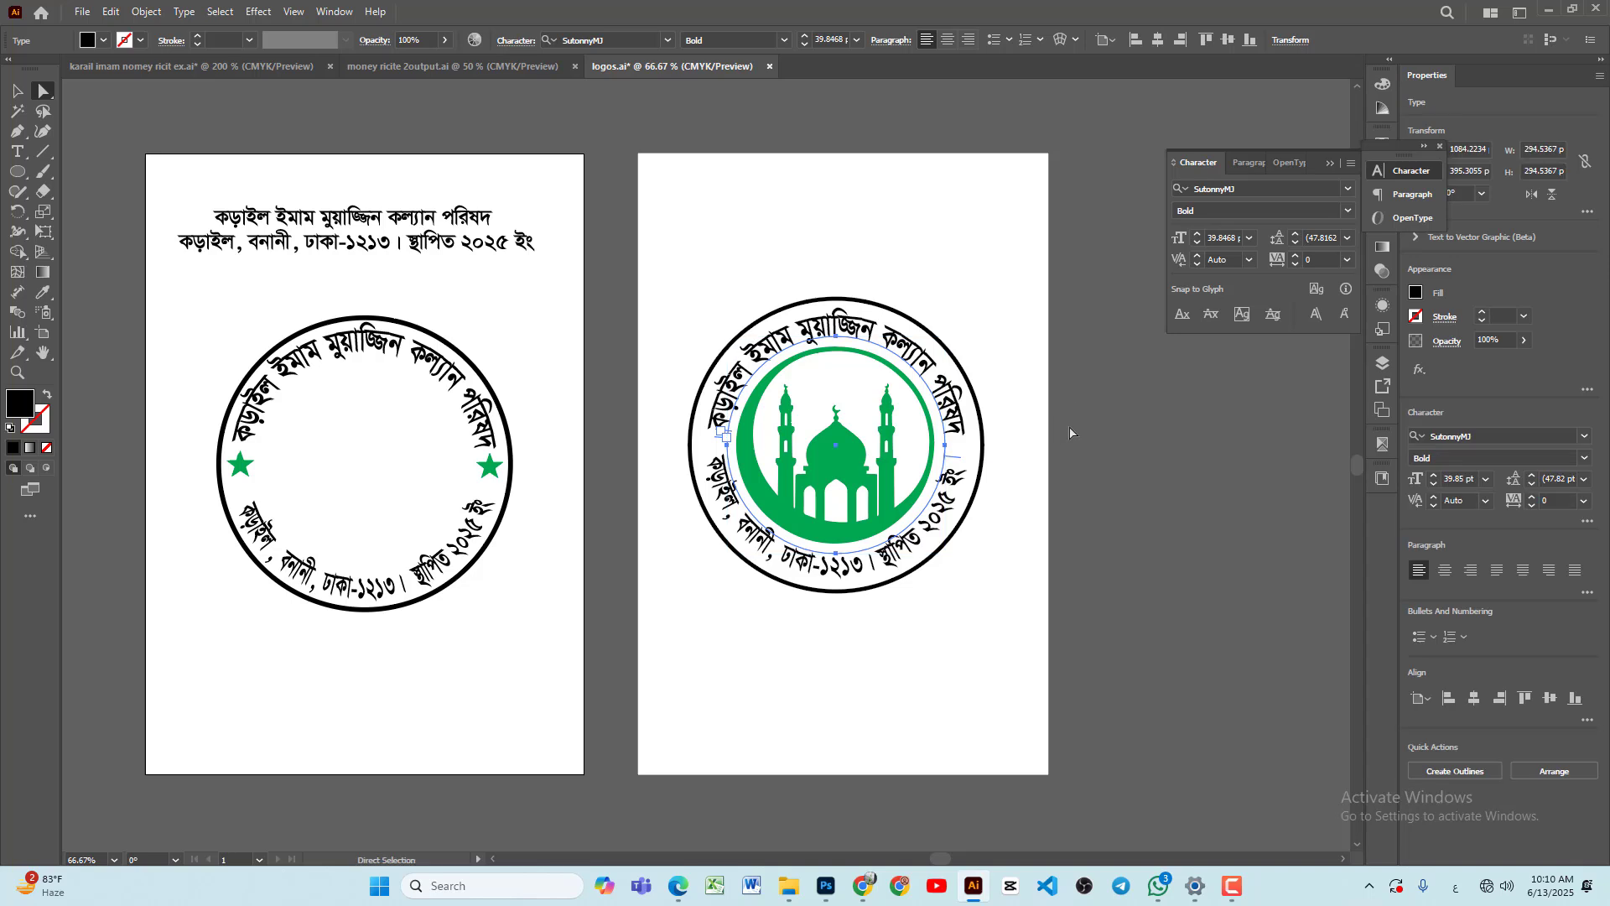
click(1069, 433)
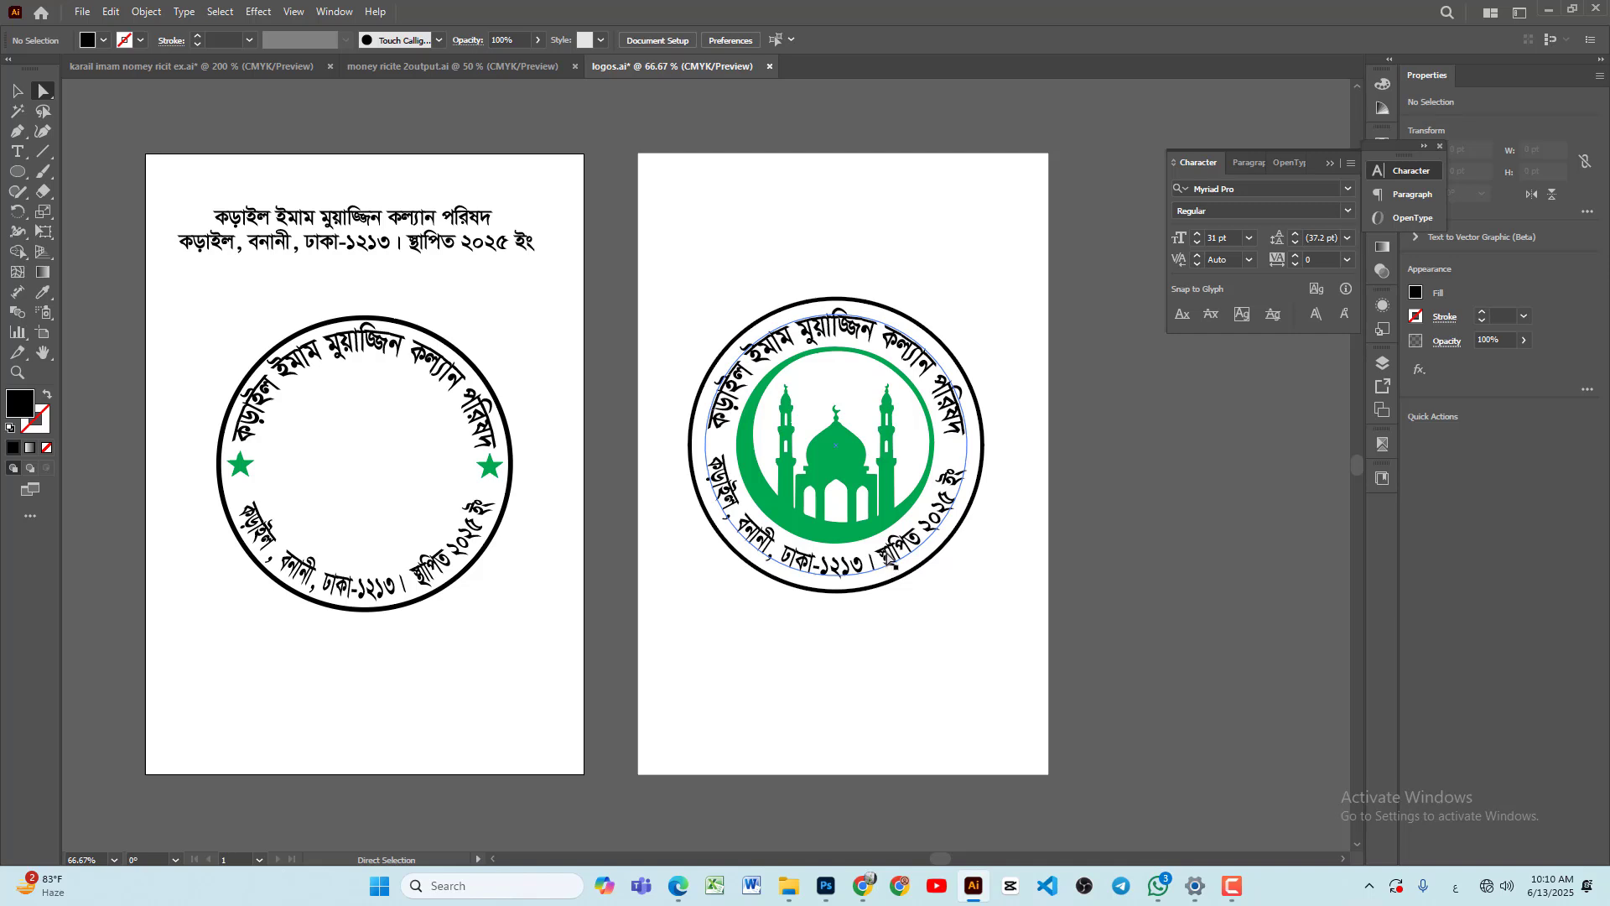
Step: Set the upper curved text's font size to 38 pt, shift its start slightly up the ring and deselect it
click(908, 352)
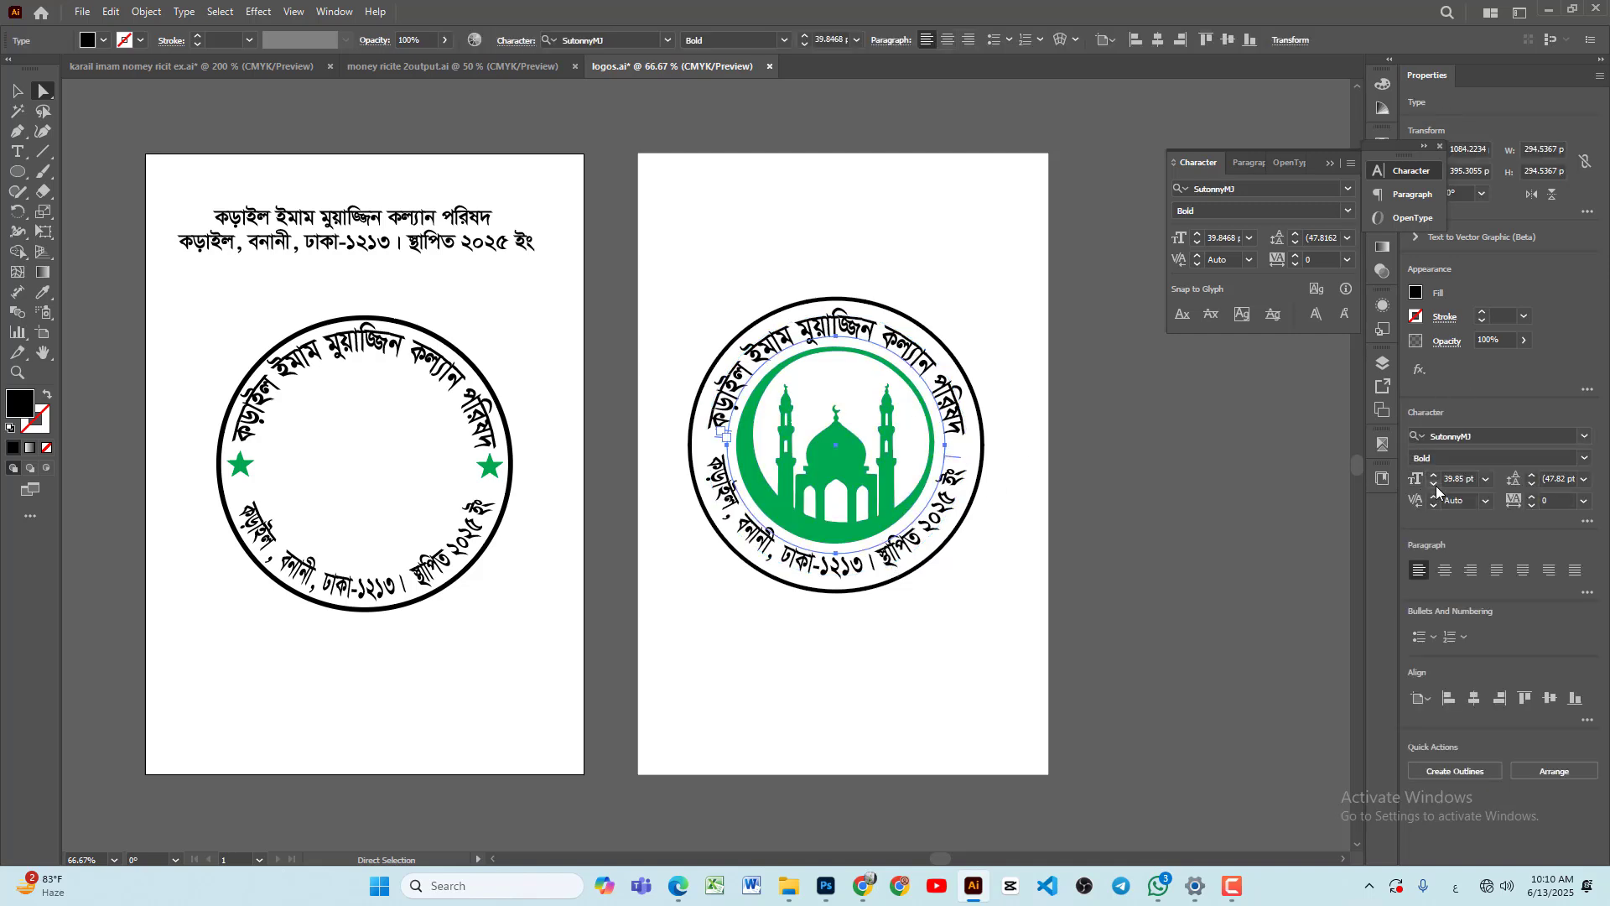
click(1435, 486)
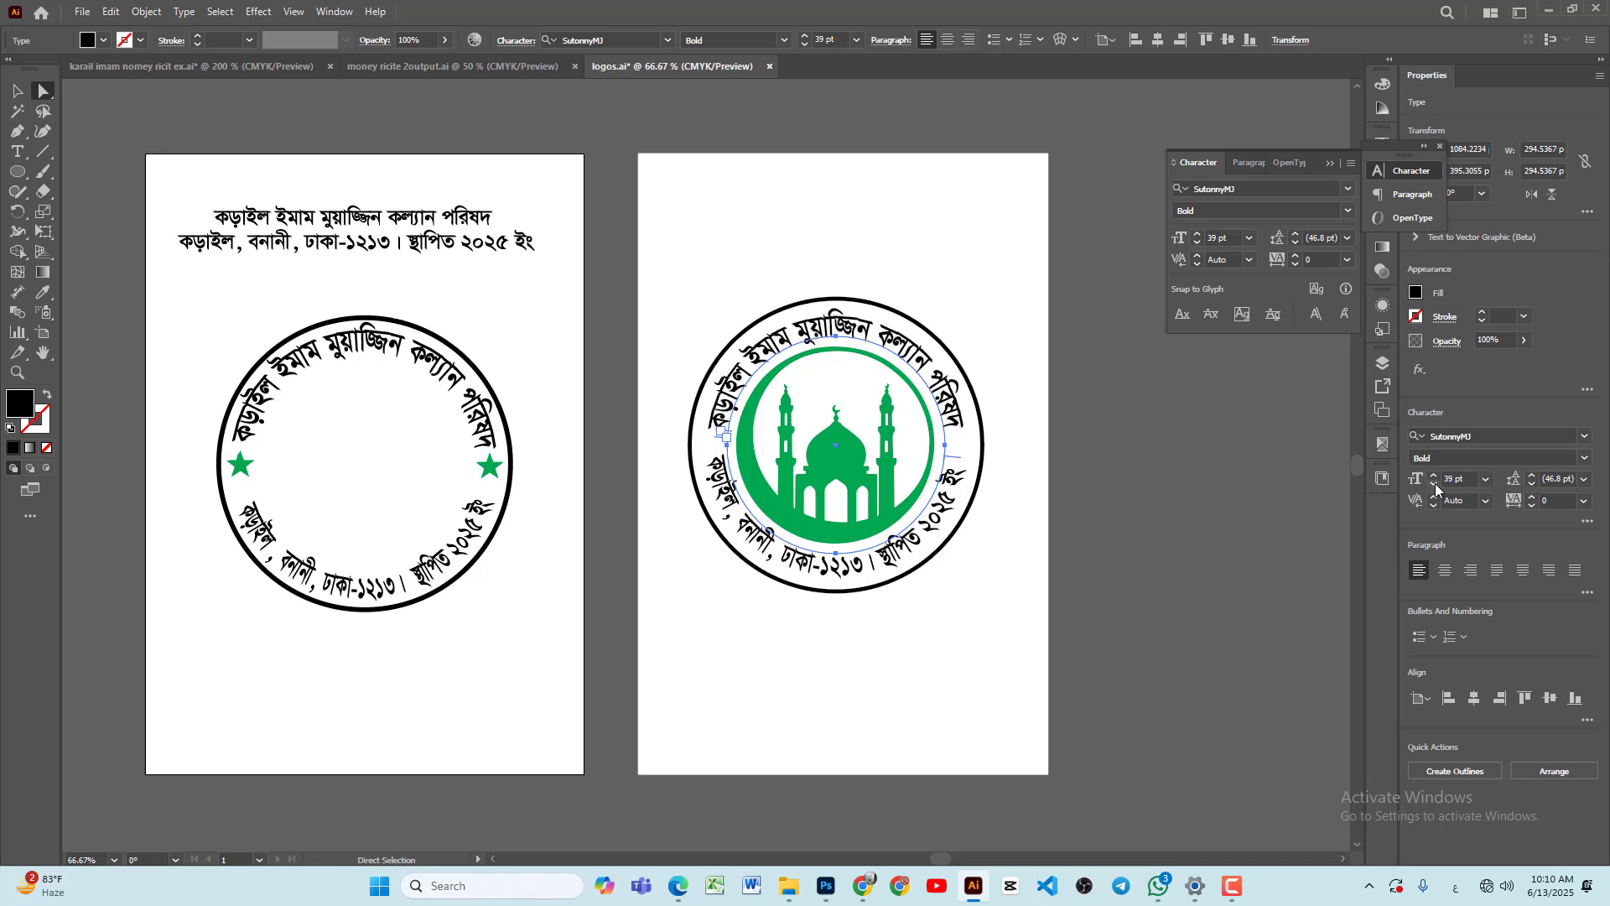
click(1435, 485)
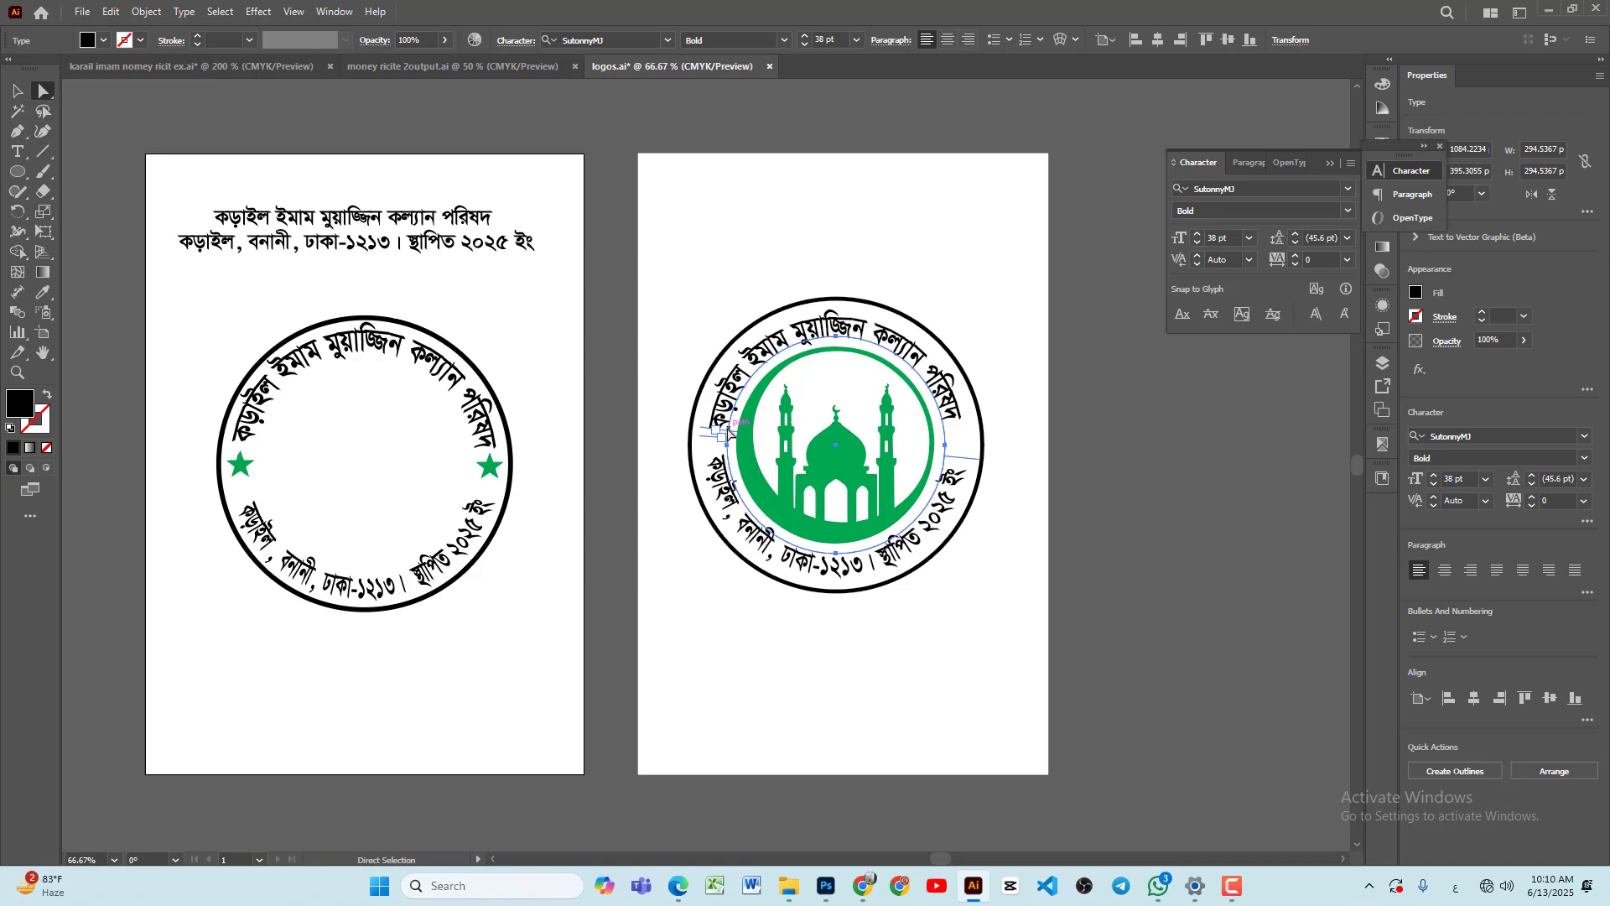
drag(730, 435, 732, 429)
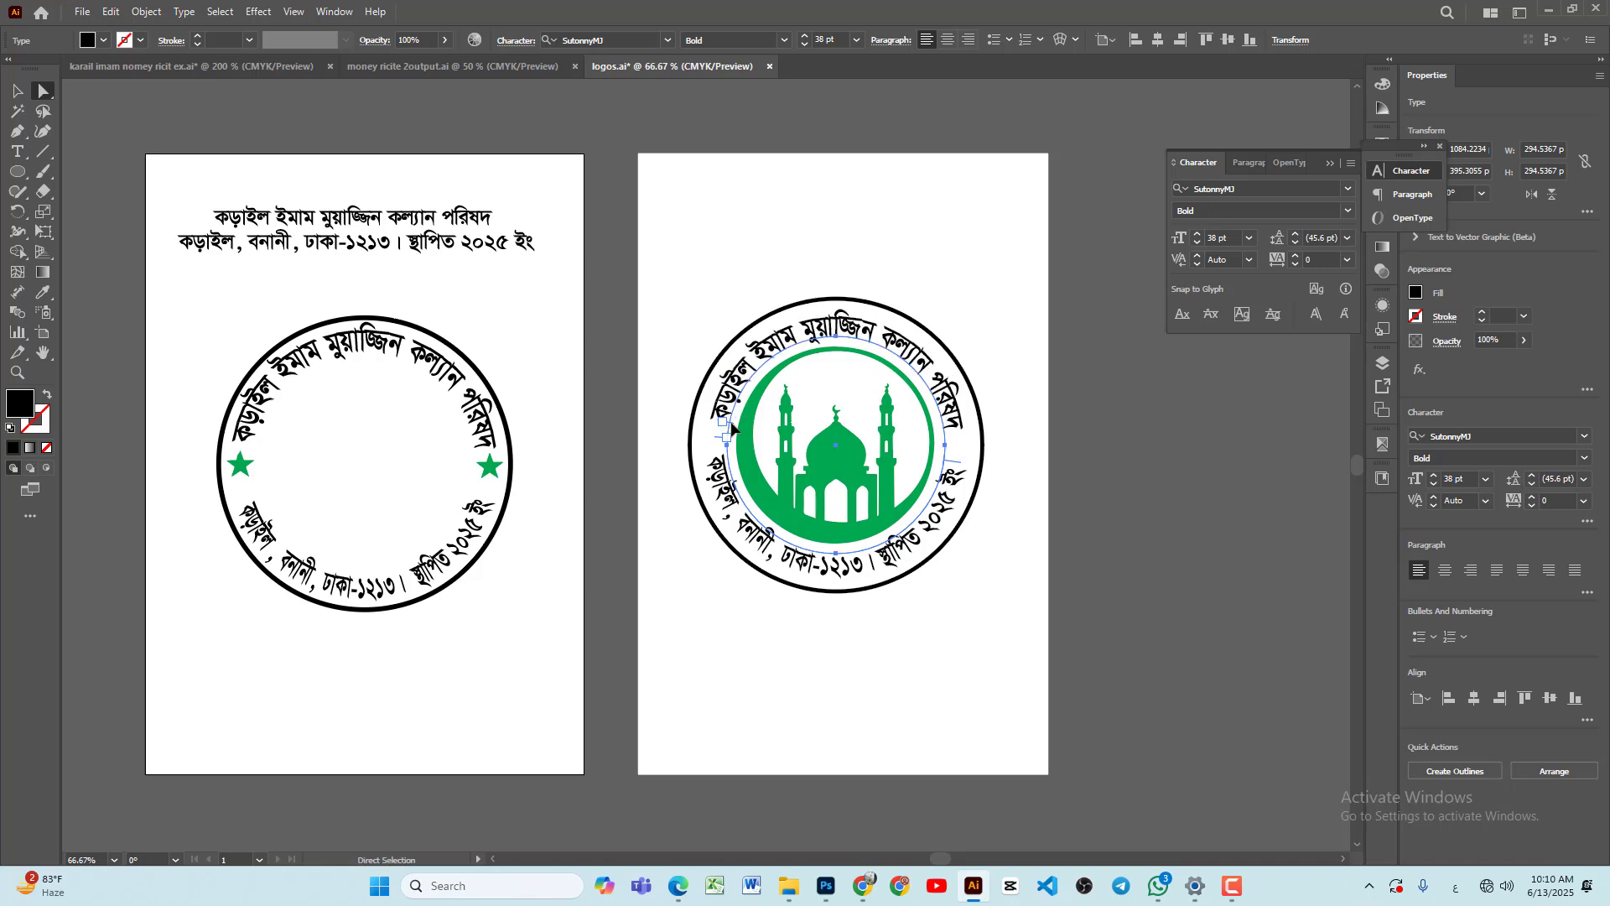
click(1102, 482)
Step: Draw a black five-pointed star about 39 pt wide in the empty area above the logo and deselect it
drag(18, 172, 68, 215)
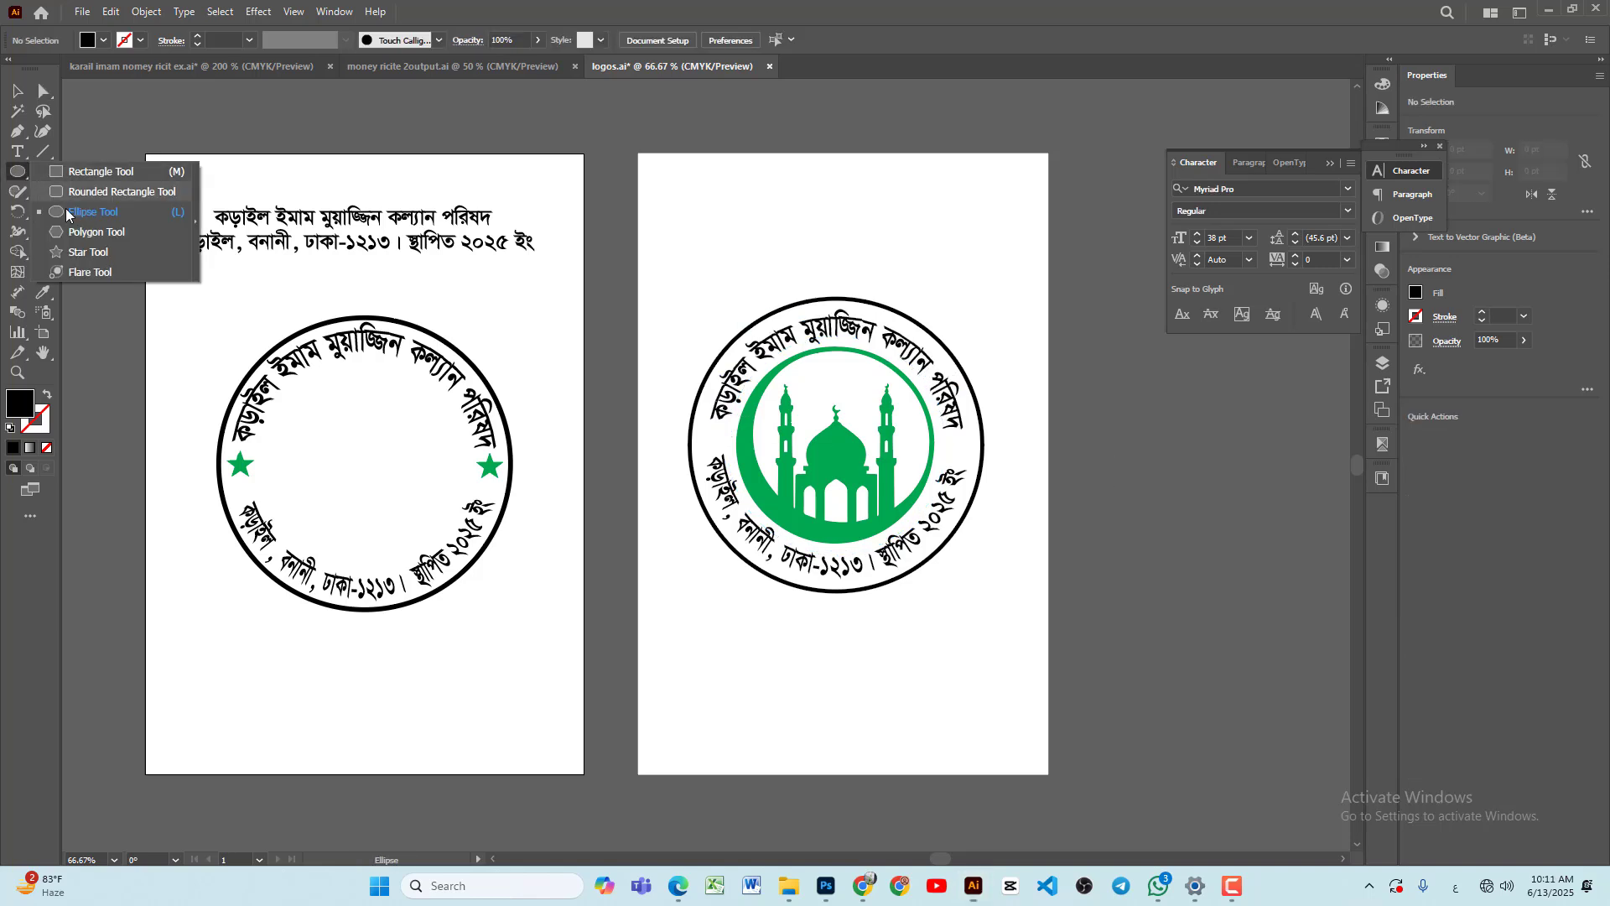
click(77, 252)
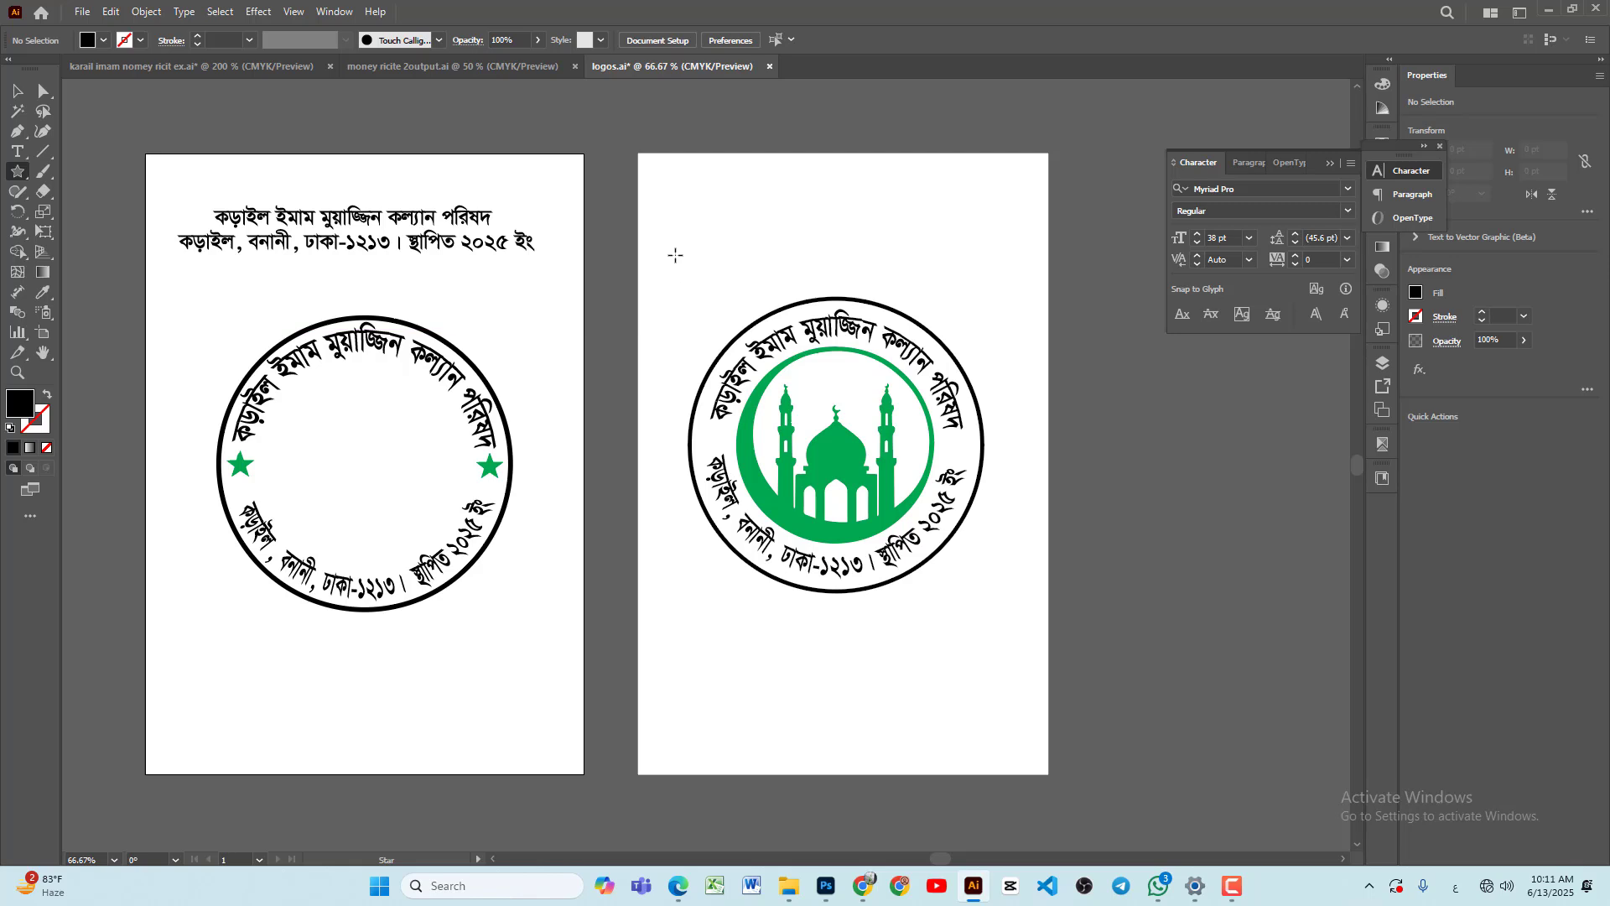
drag(675, 255, 693, 263)
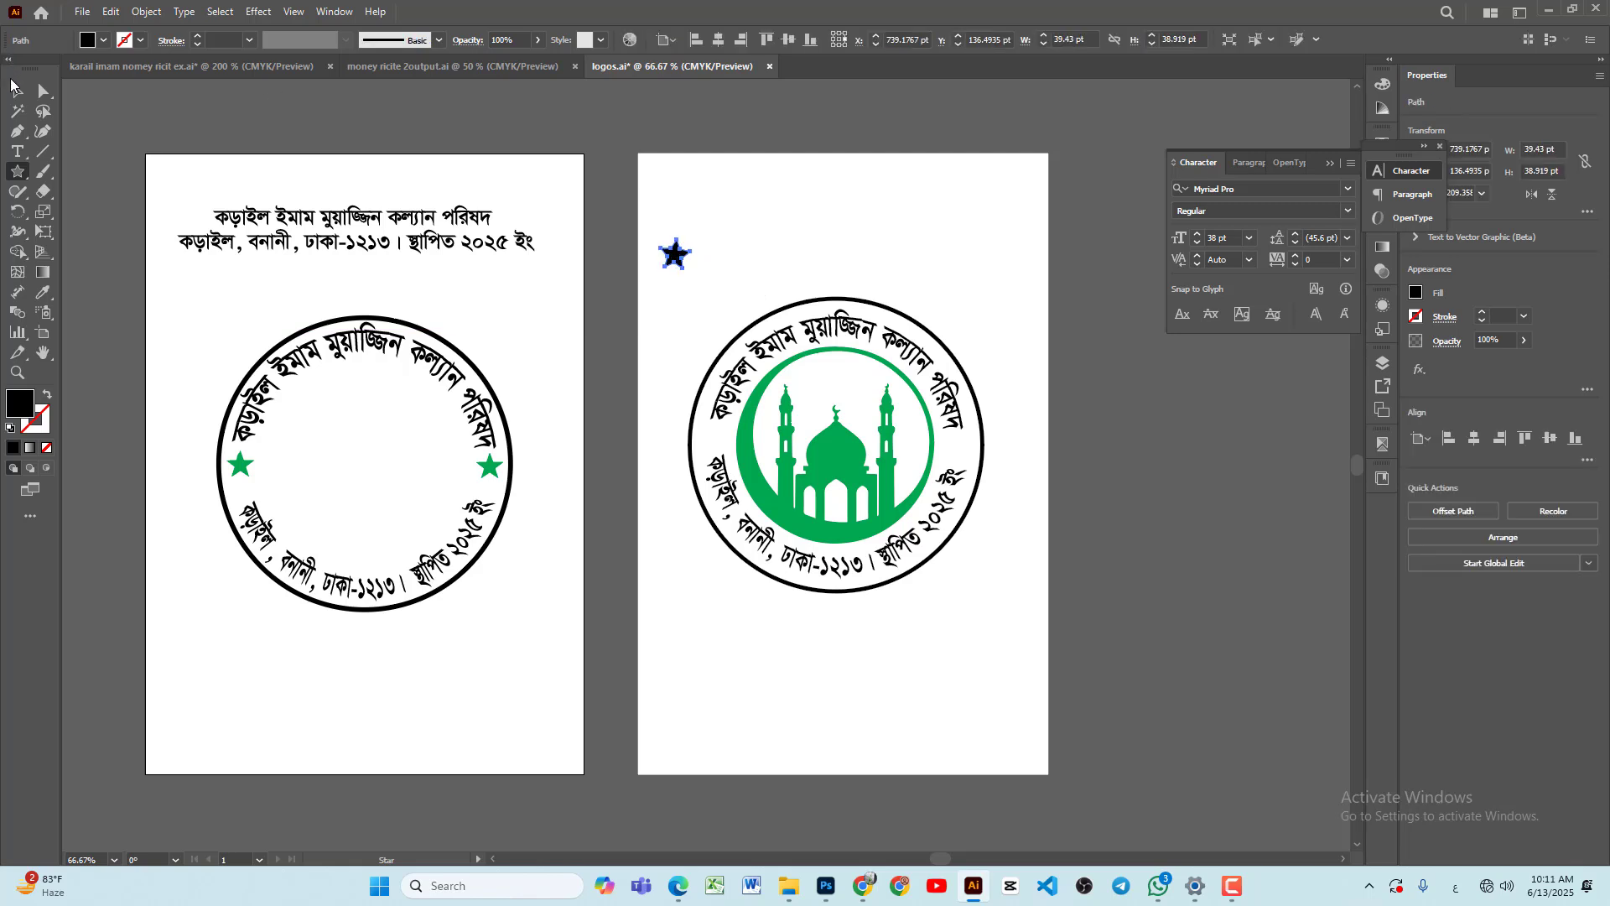
click(16, 89)
click(714, 127)
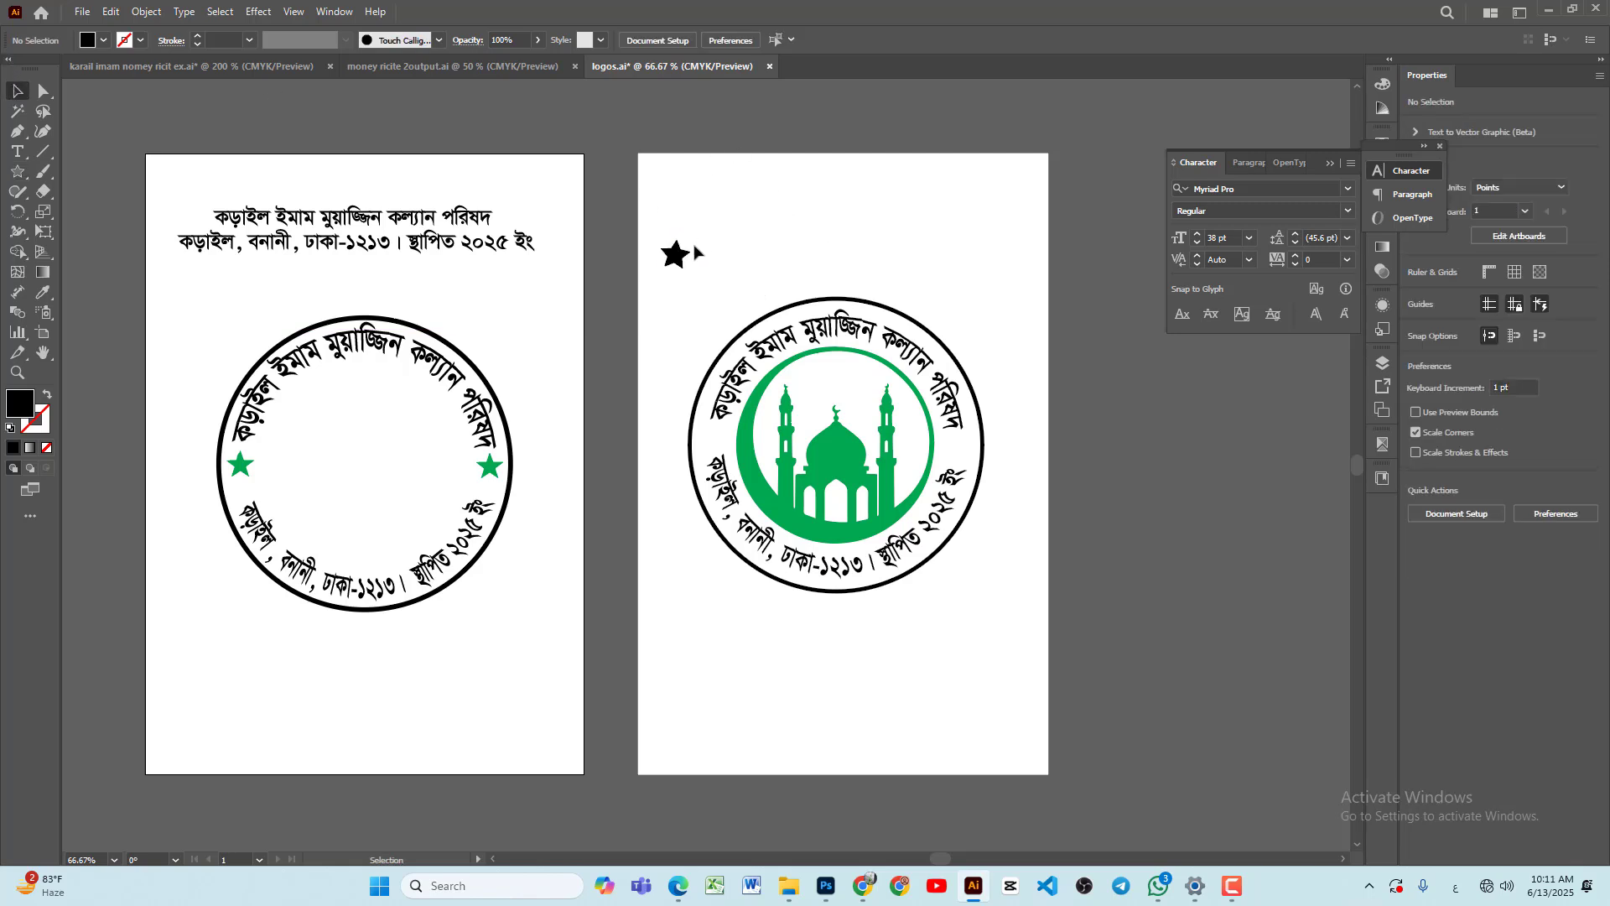
Step: Move the star into the left gap between the curved texts and place a copy in the right gap
drag(678, 257, 737, 443)
click(1076, 378)
drag(716, 436, 958, 457)
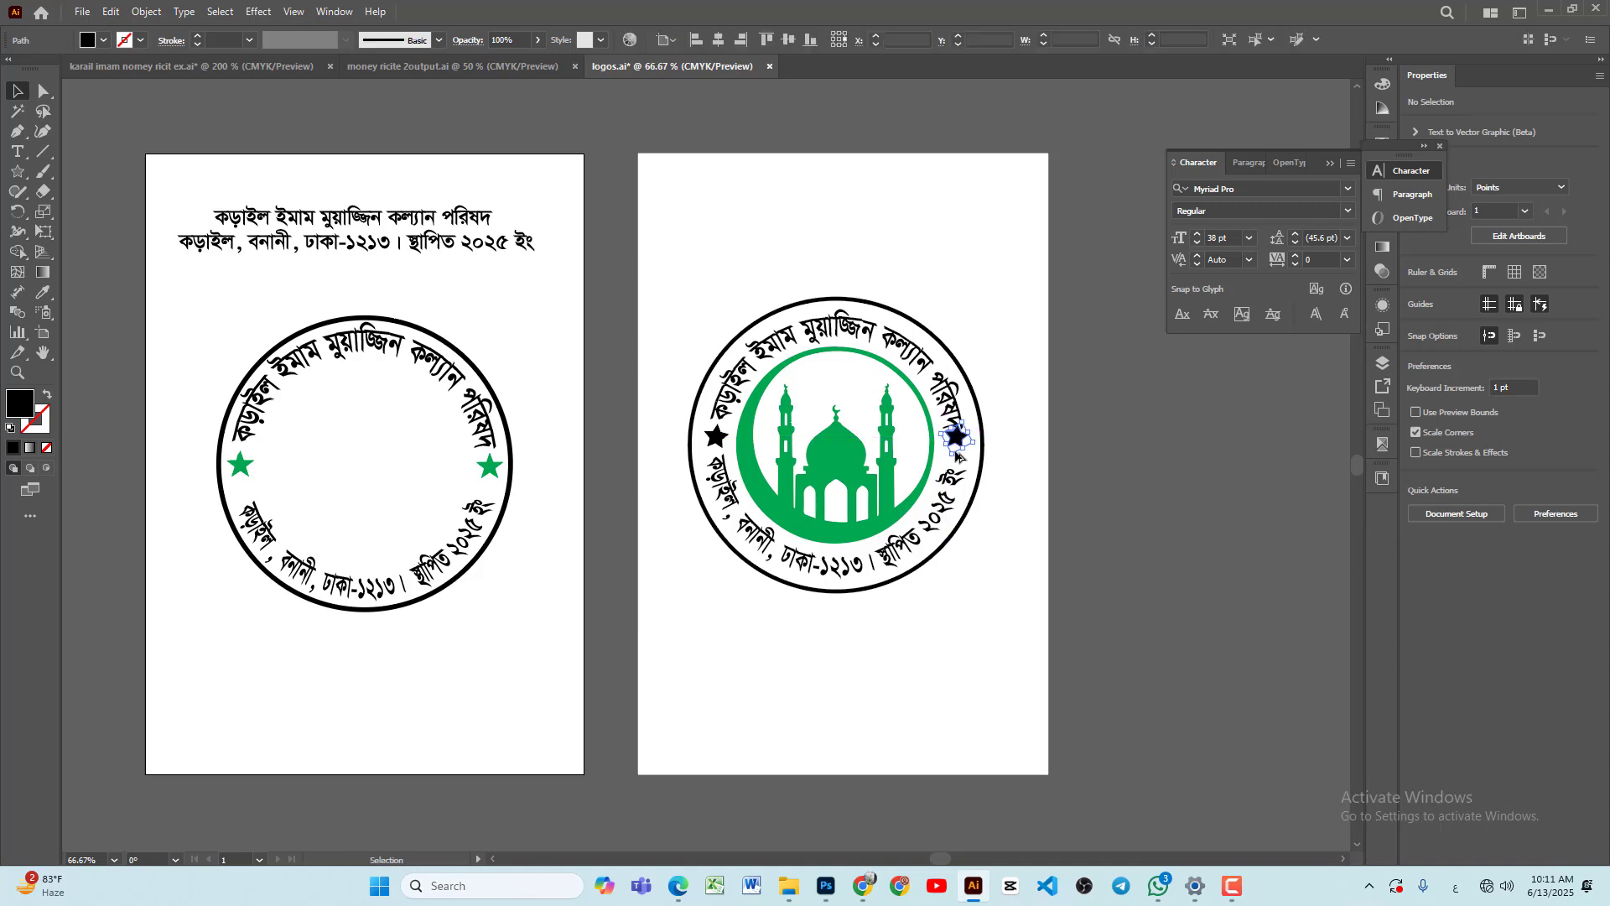
click(1120, 436)
Step: Set the upper curved text's font size to 36 pt, shift its start slightly up the ring and deselect it
click(948, 396)
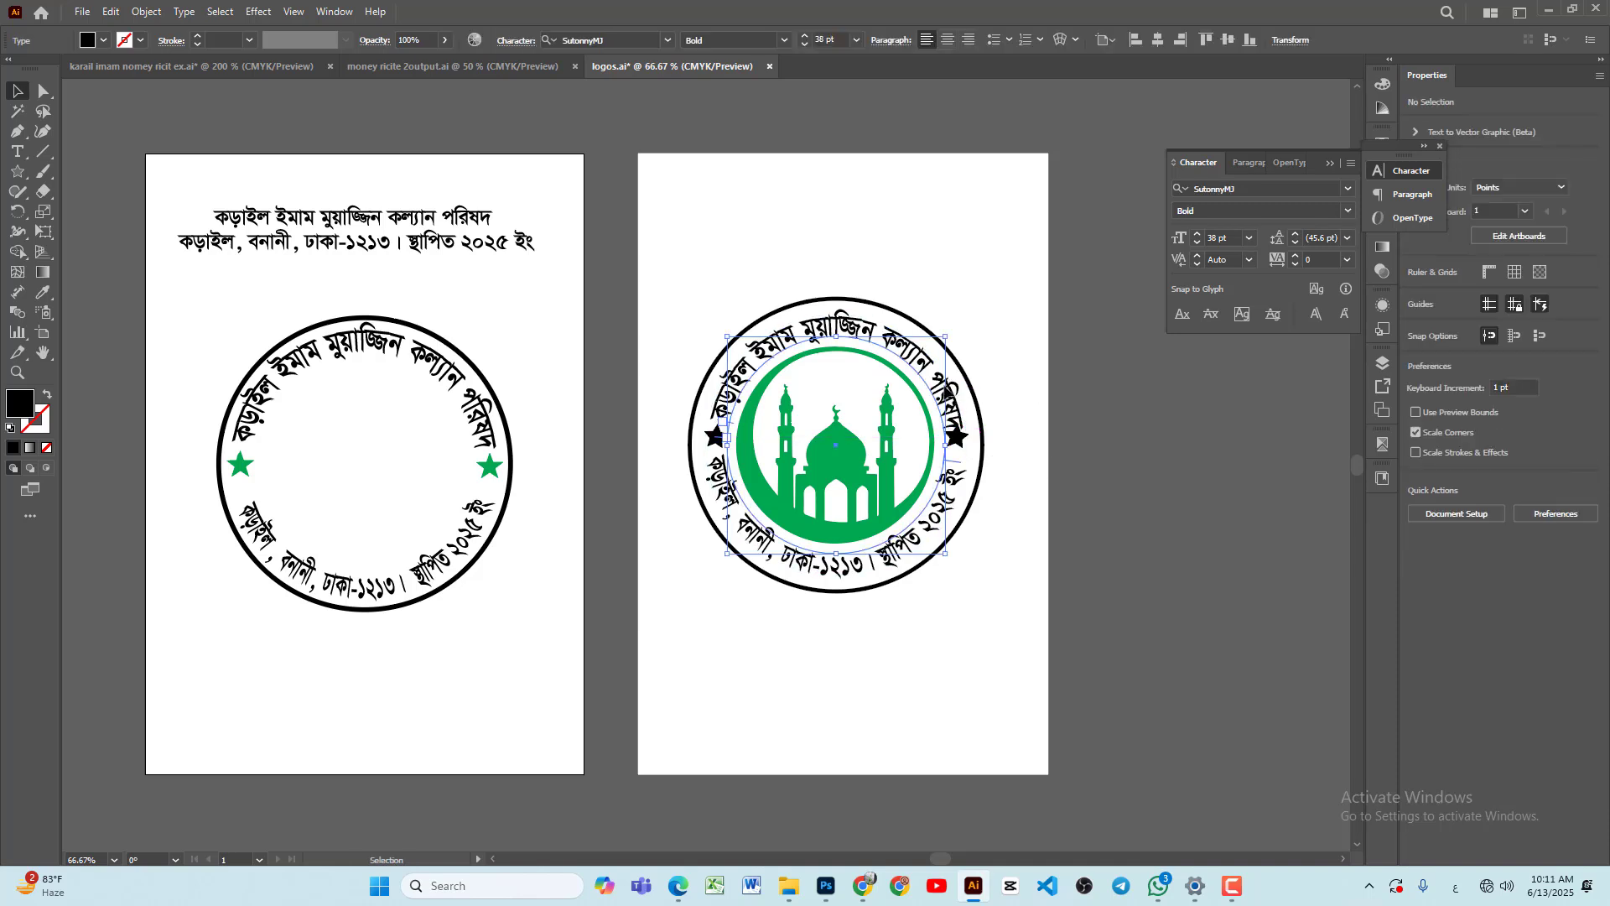
click(1108, 374)
click(721, 415)
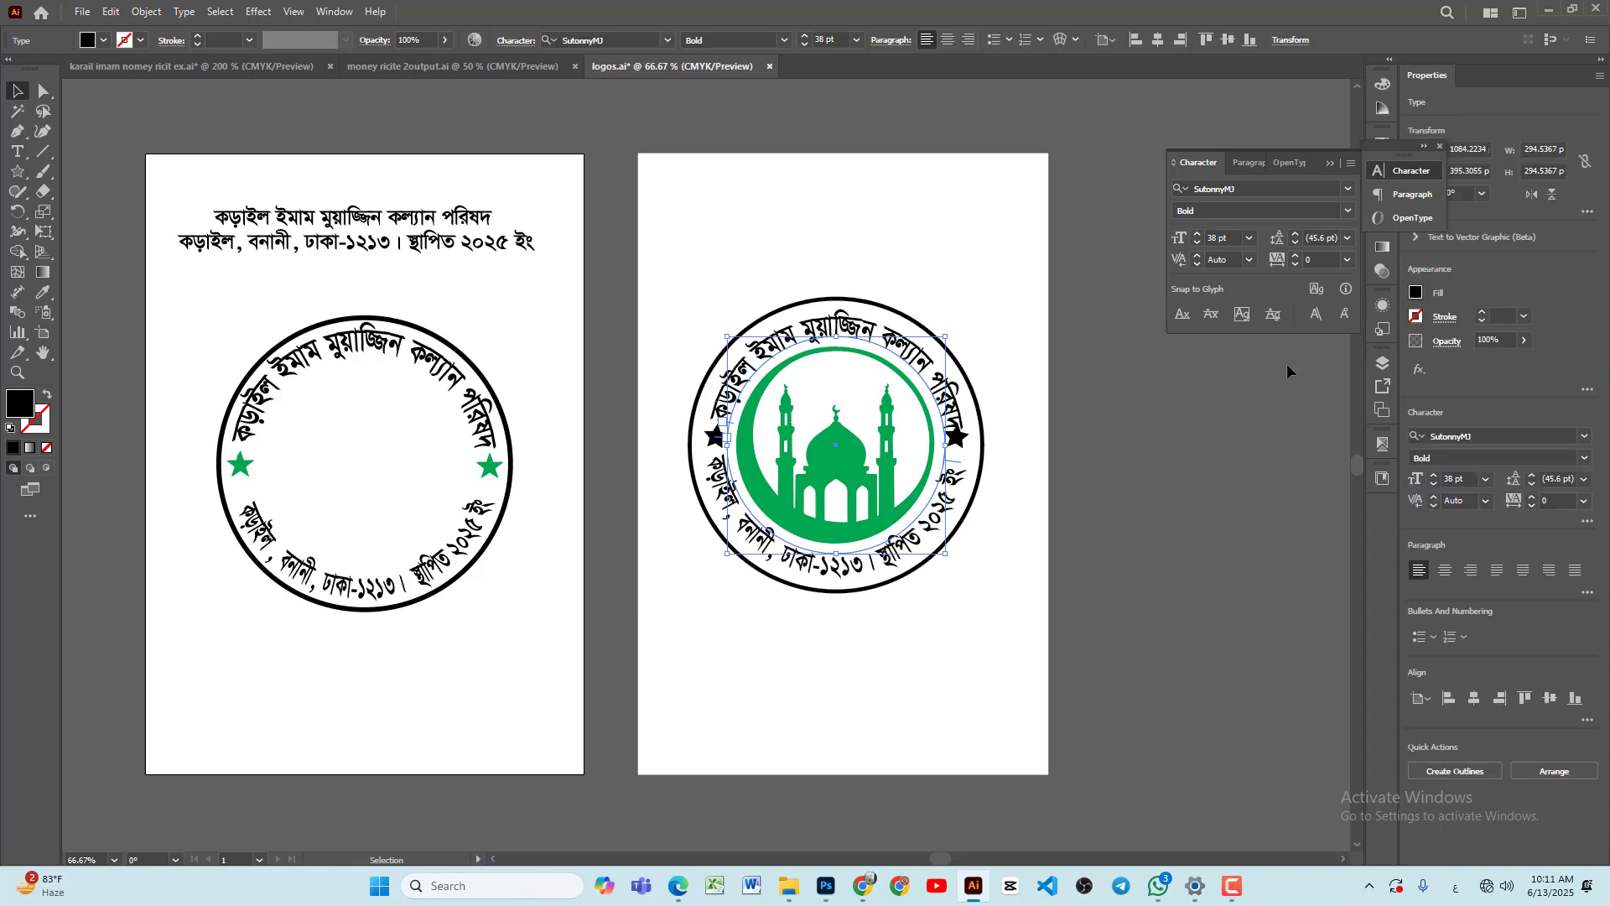
click(1070, 234)
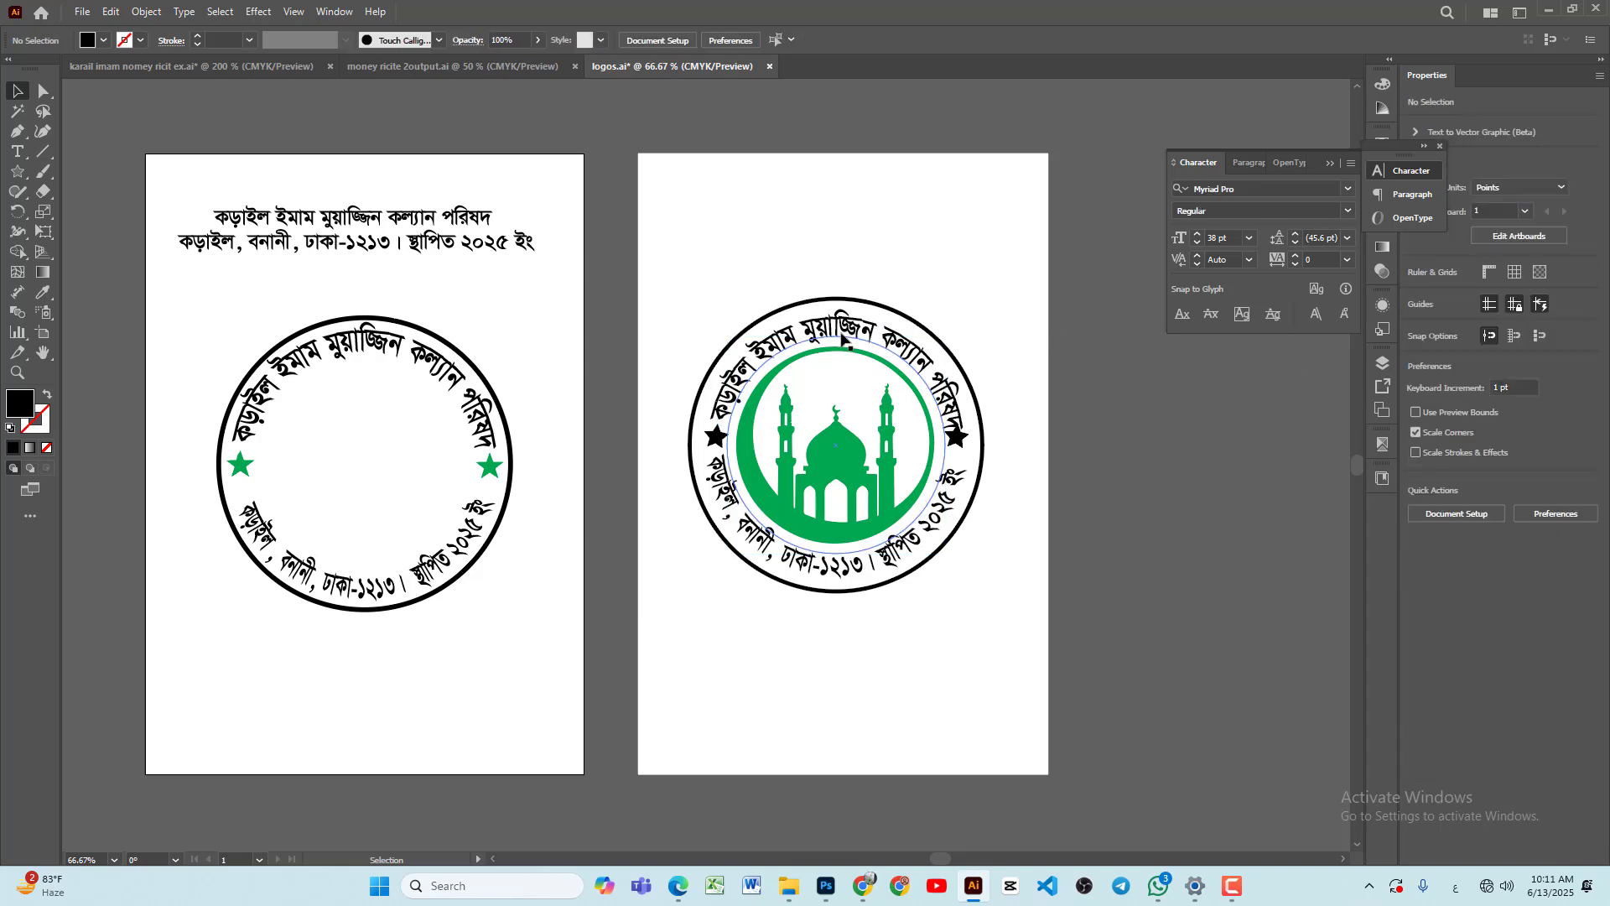
click(842, 339)
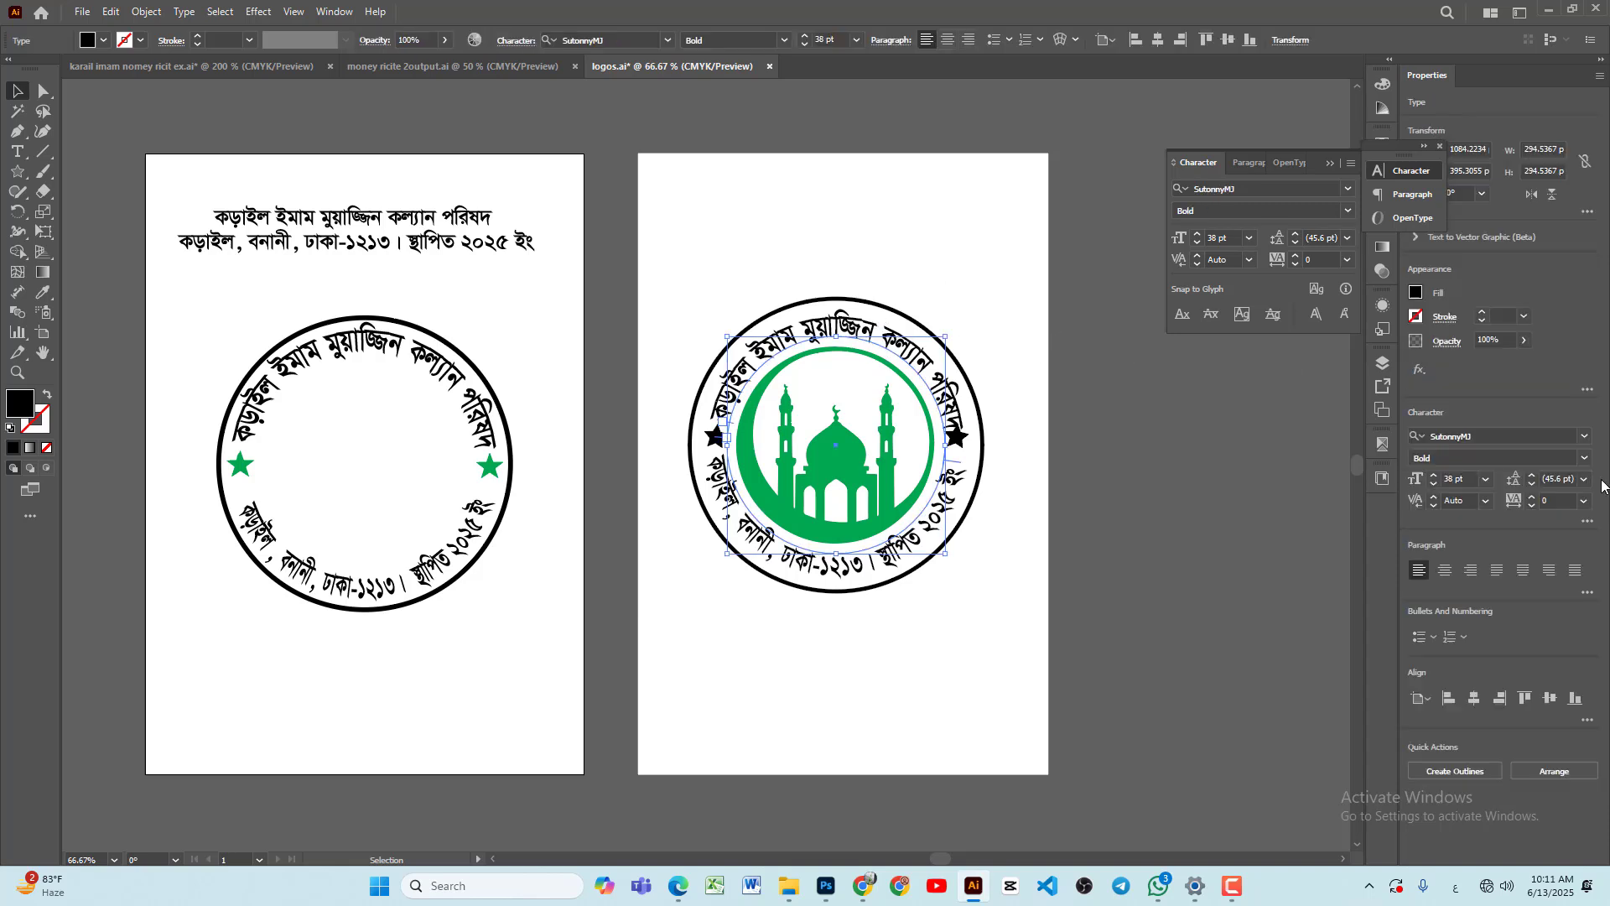
click(1433, 484)
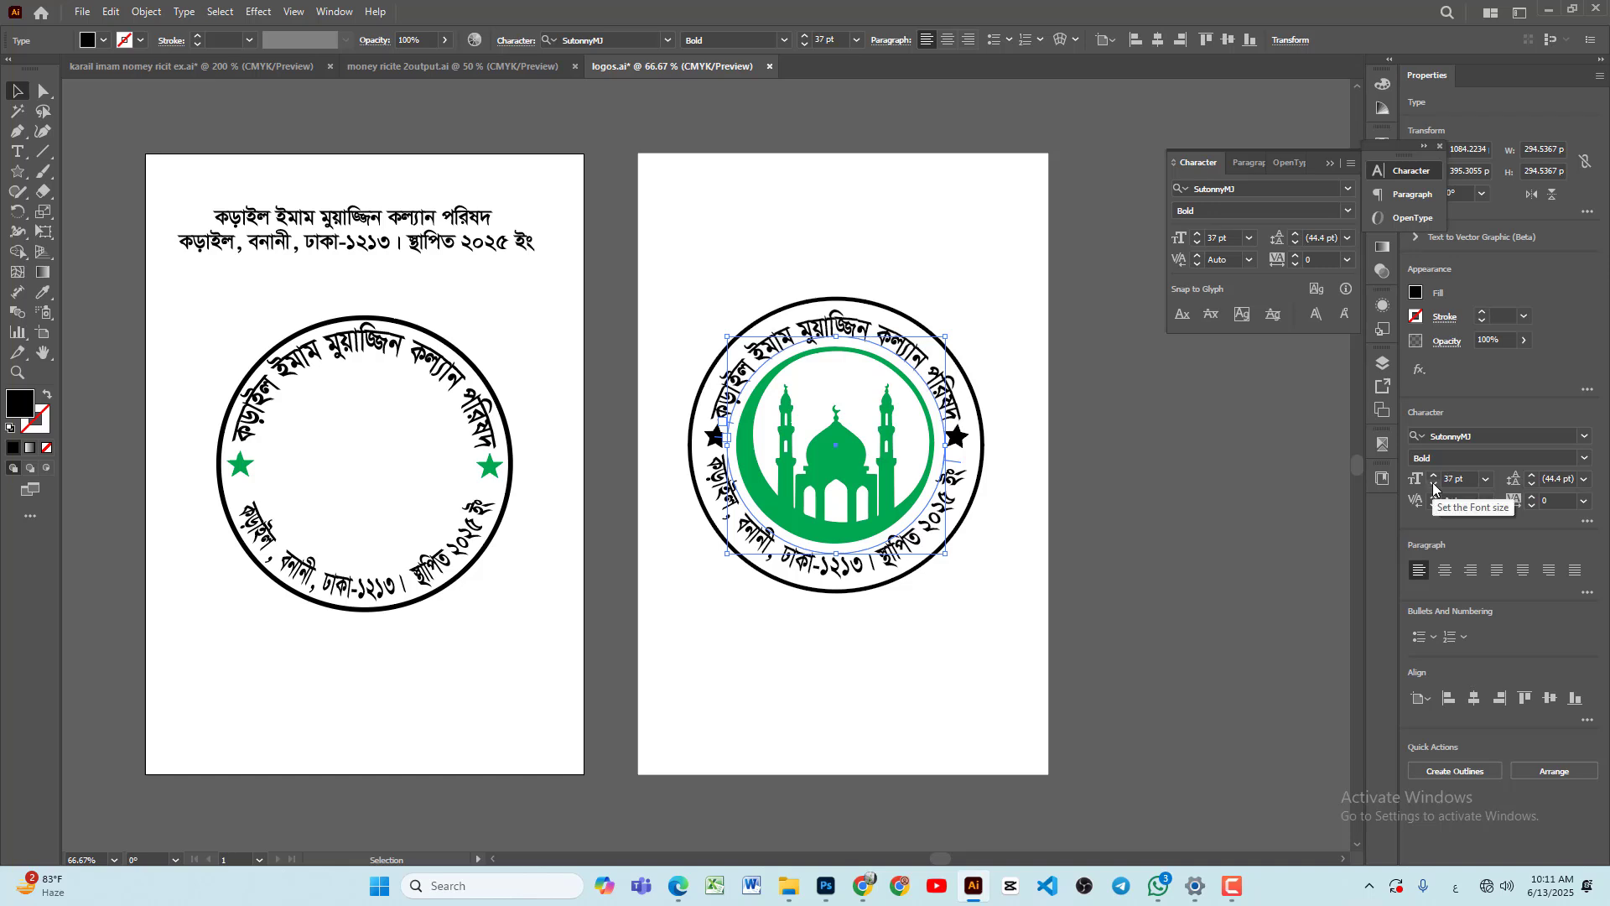
click(1433, 484)
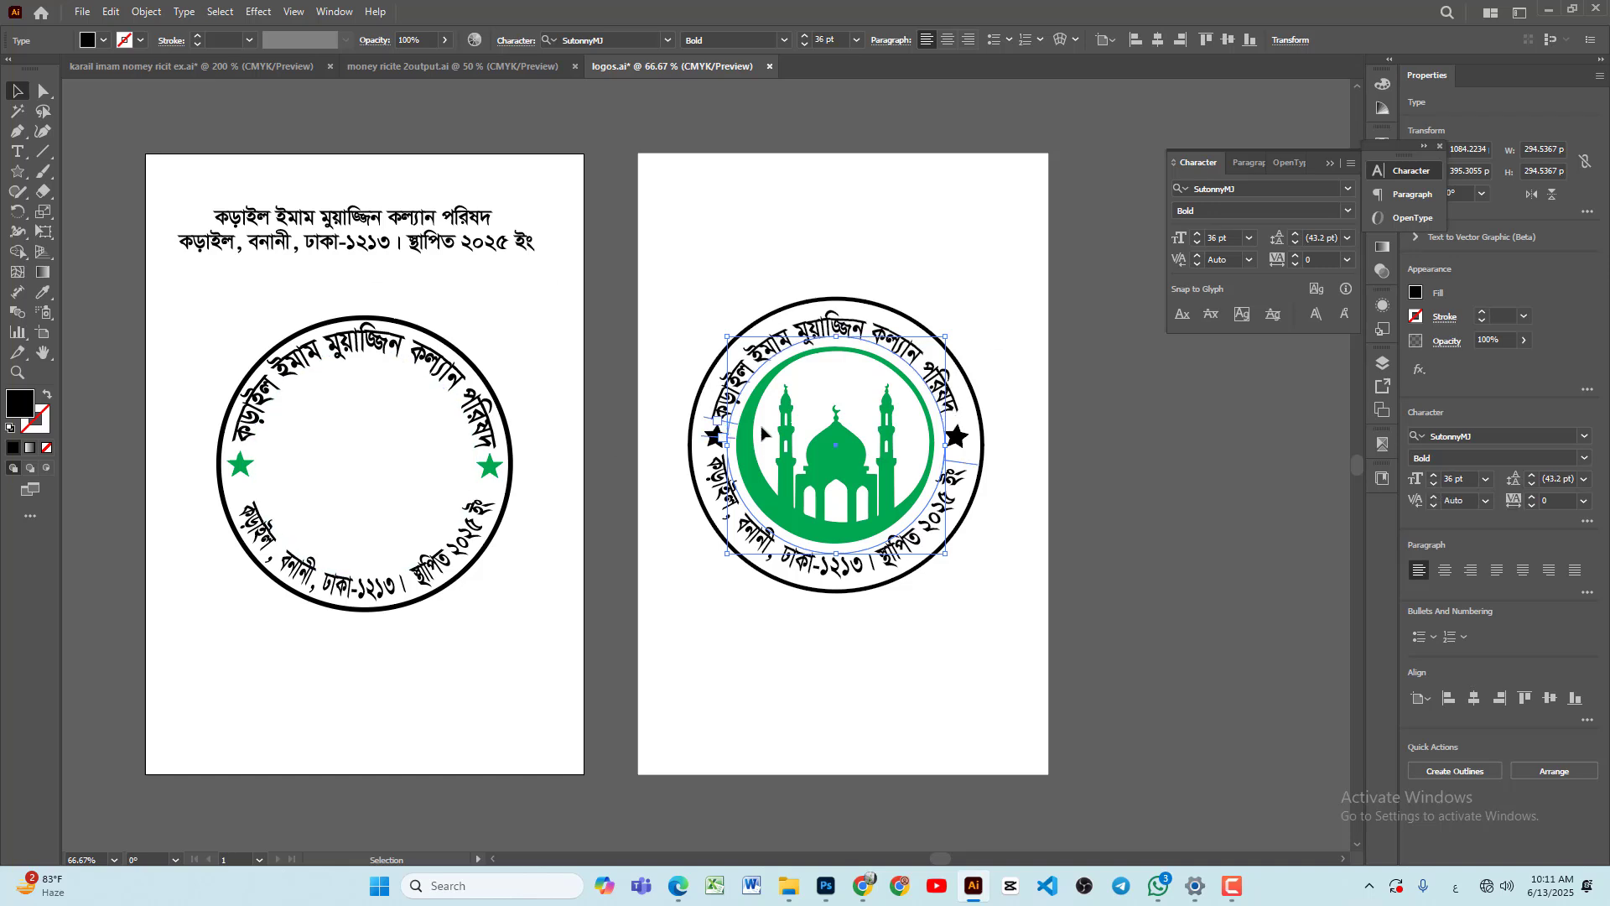
key(a)
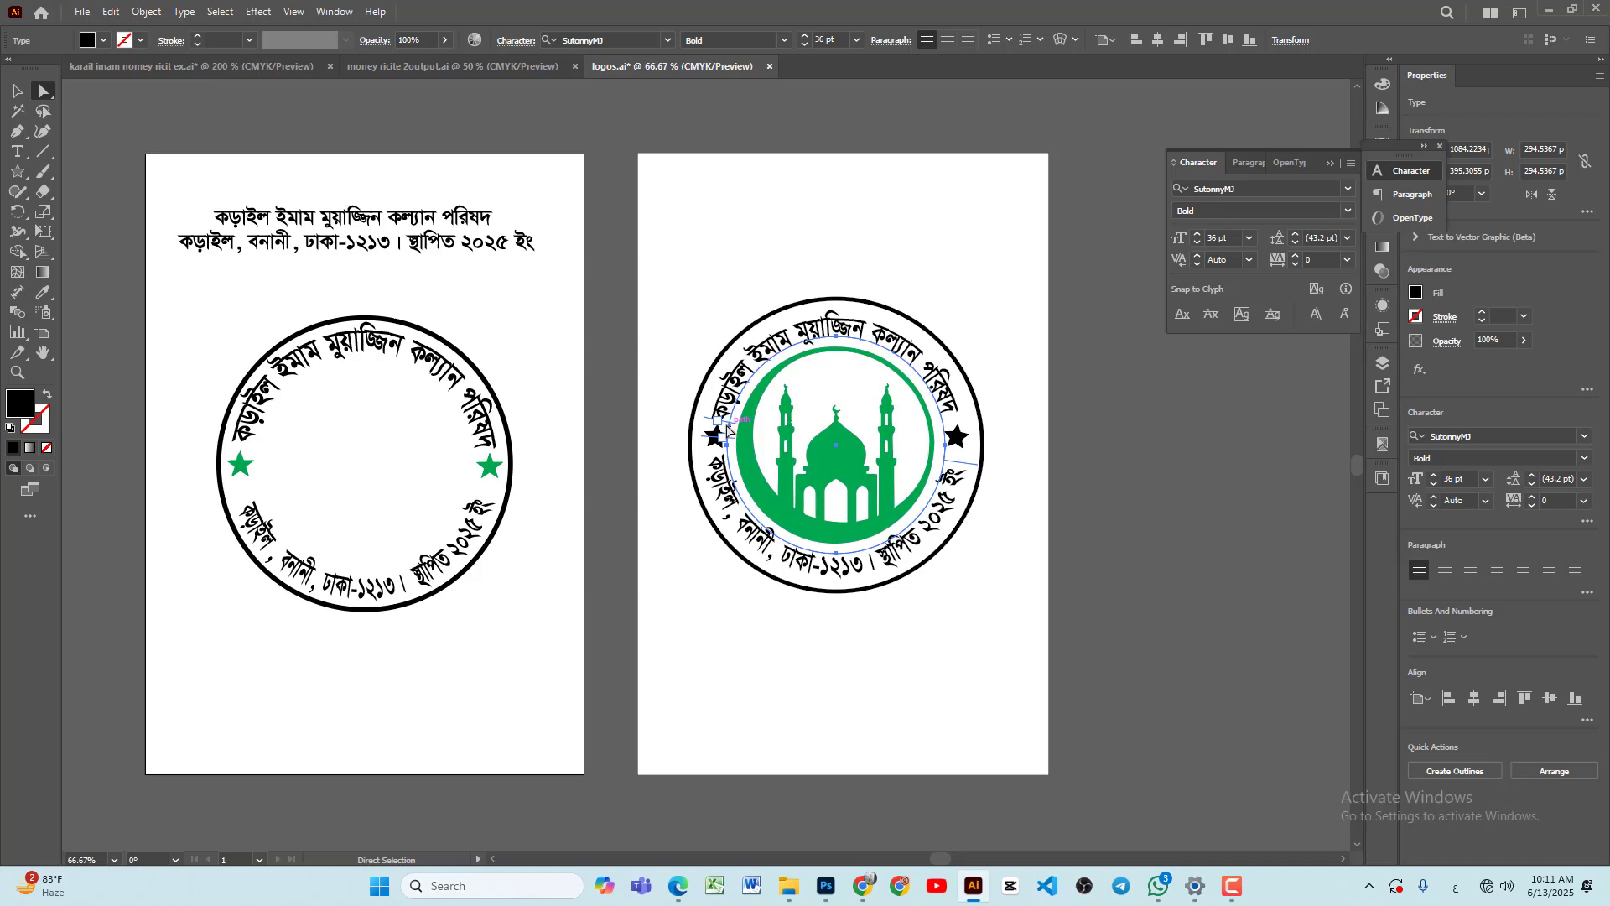
drag(728, 431, 729, 425)
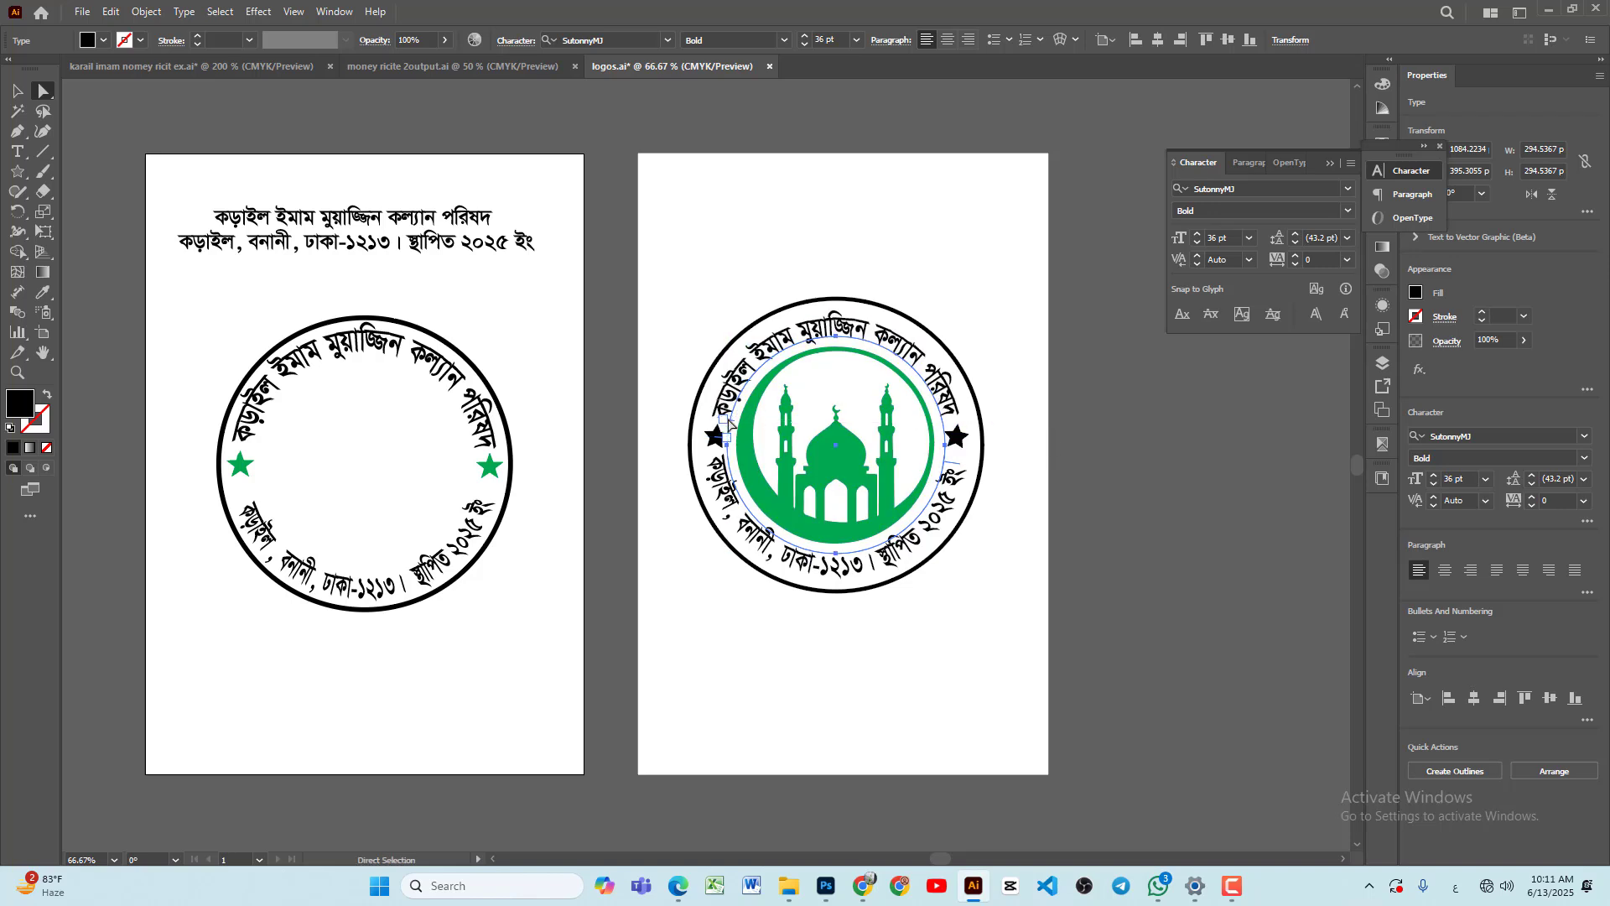
click(1135, 457)
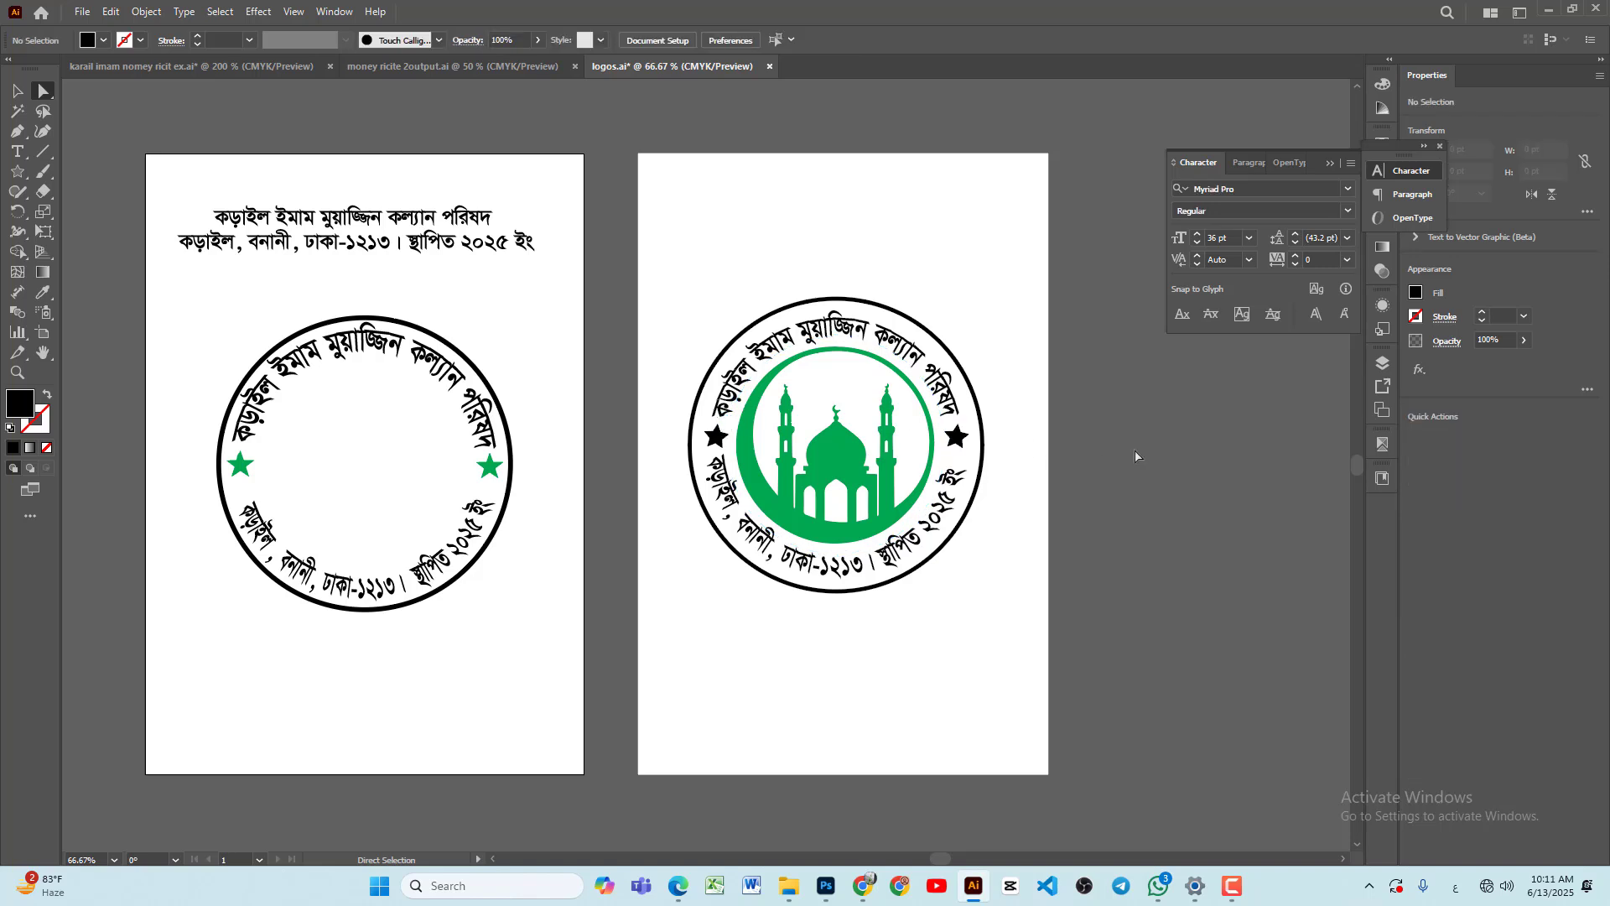
Step: Set the lower curved text's font size to 29 pt and deselect it
click(935, 533)
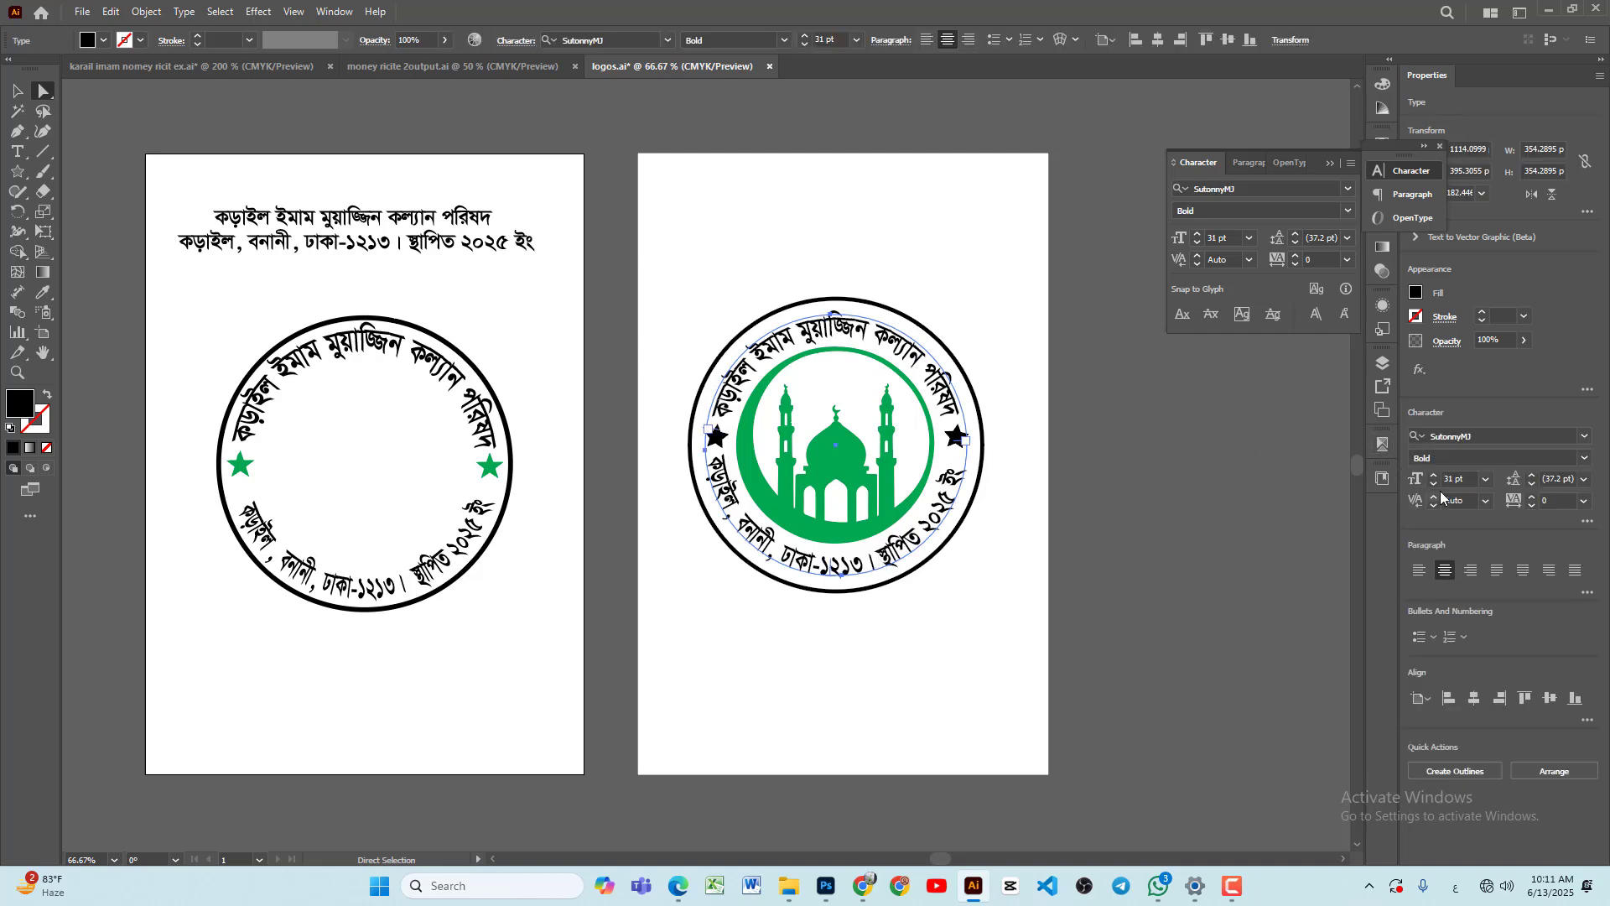
click(1436, 486)
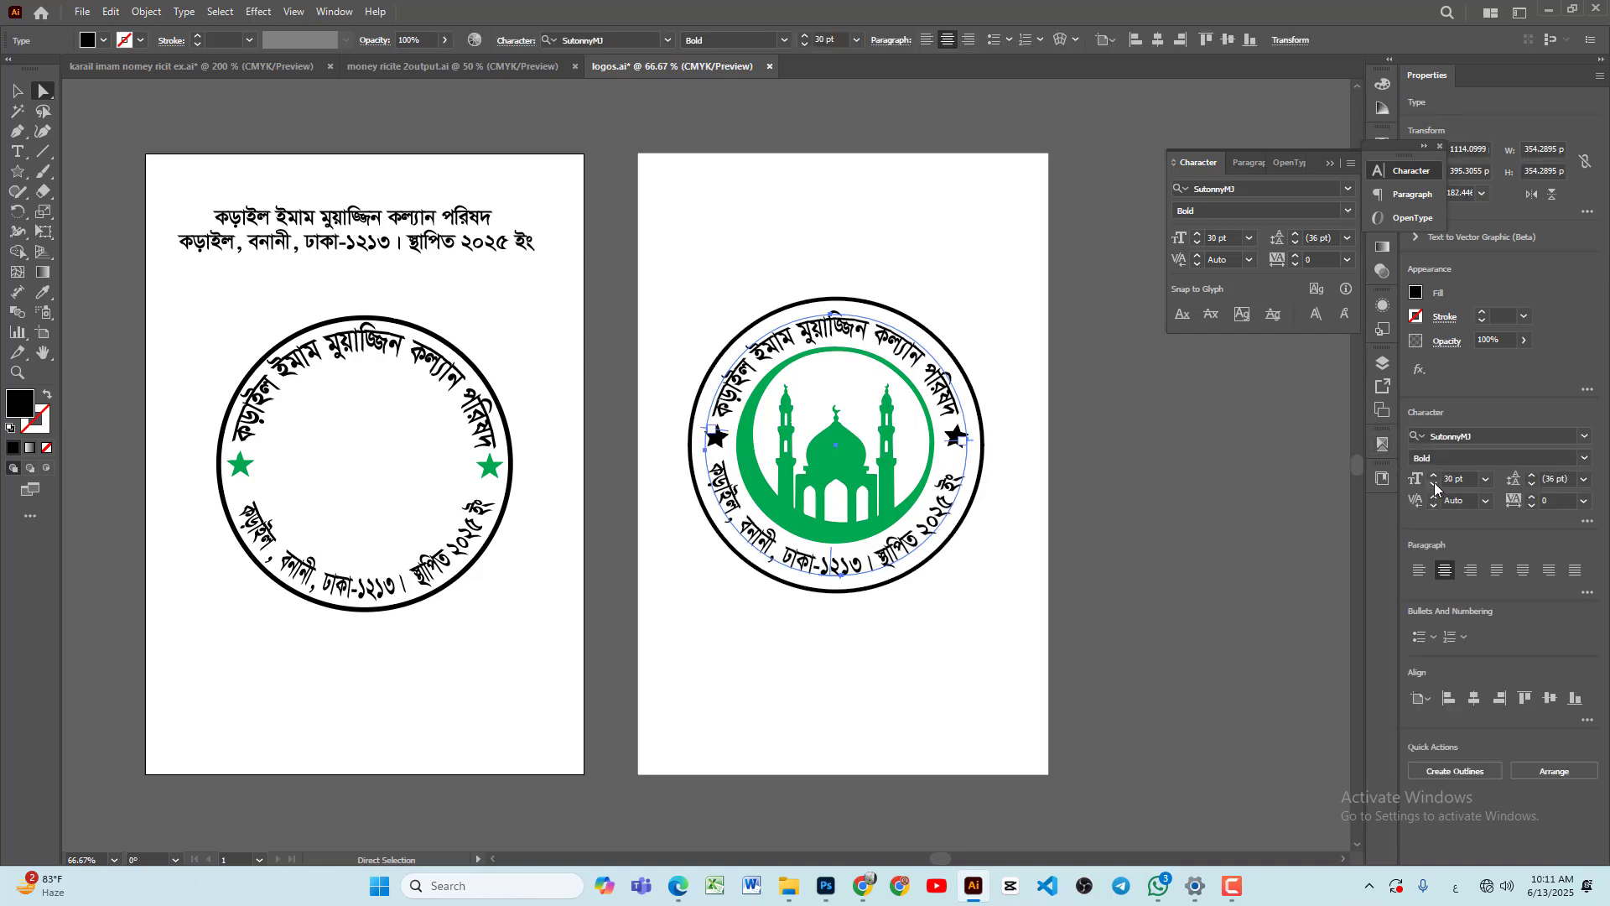
click(1435, 485)
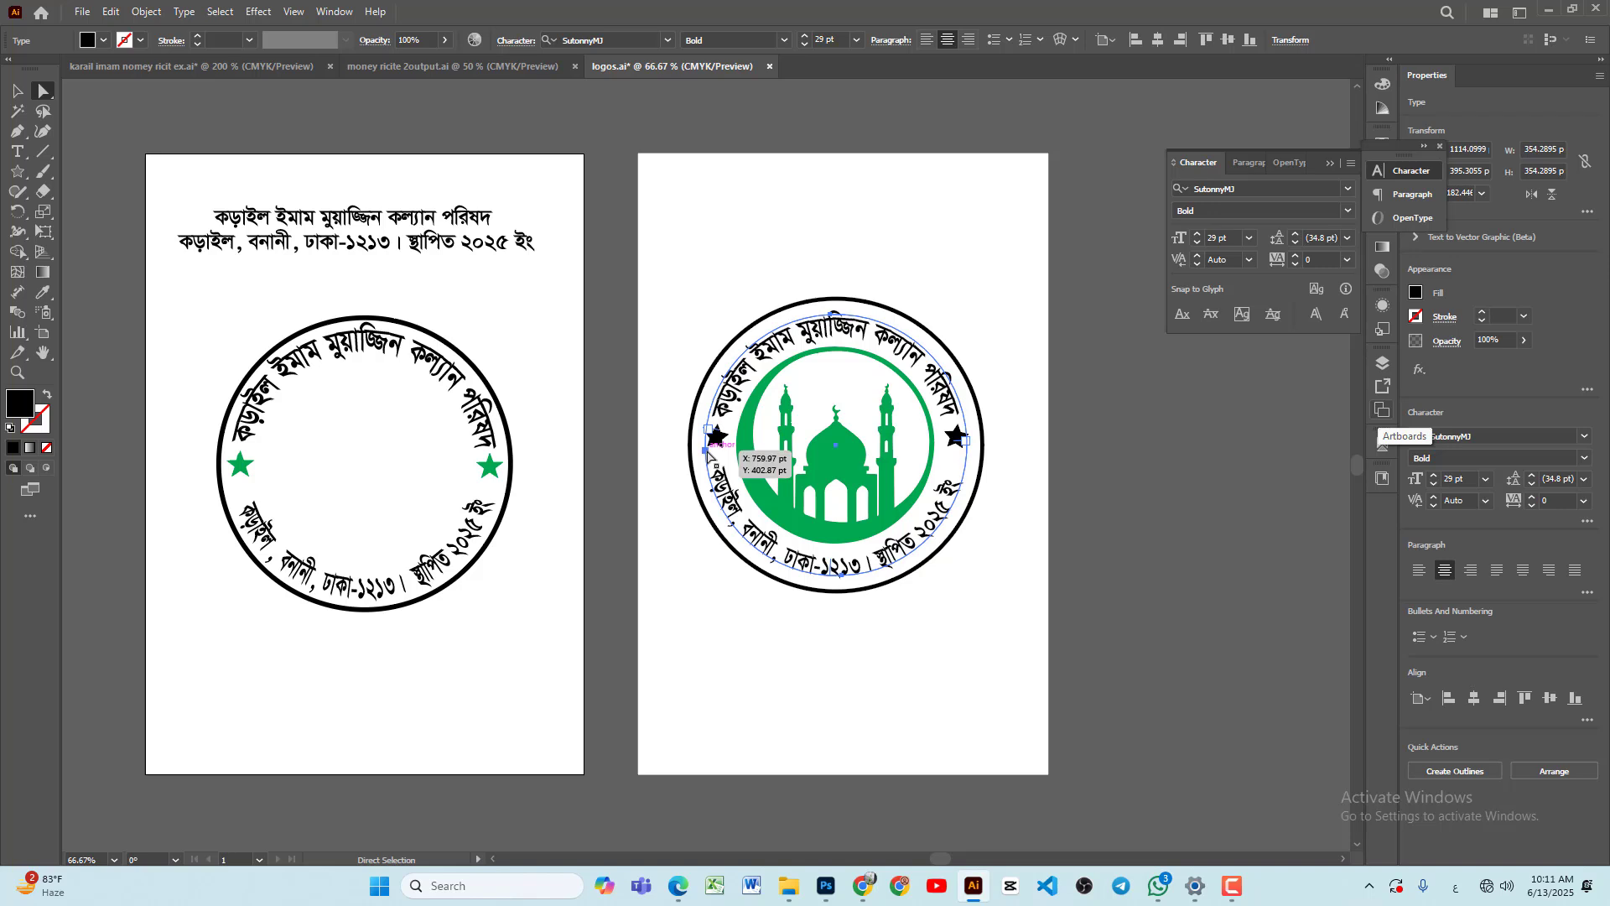
click(1174, 569)
click(719, 474)
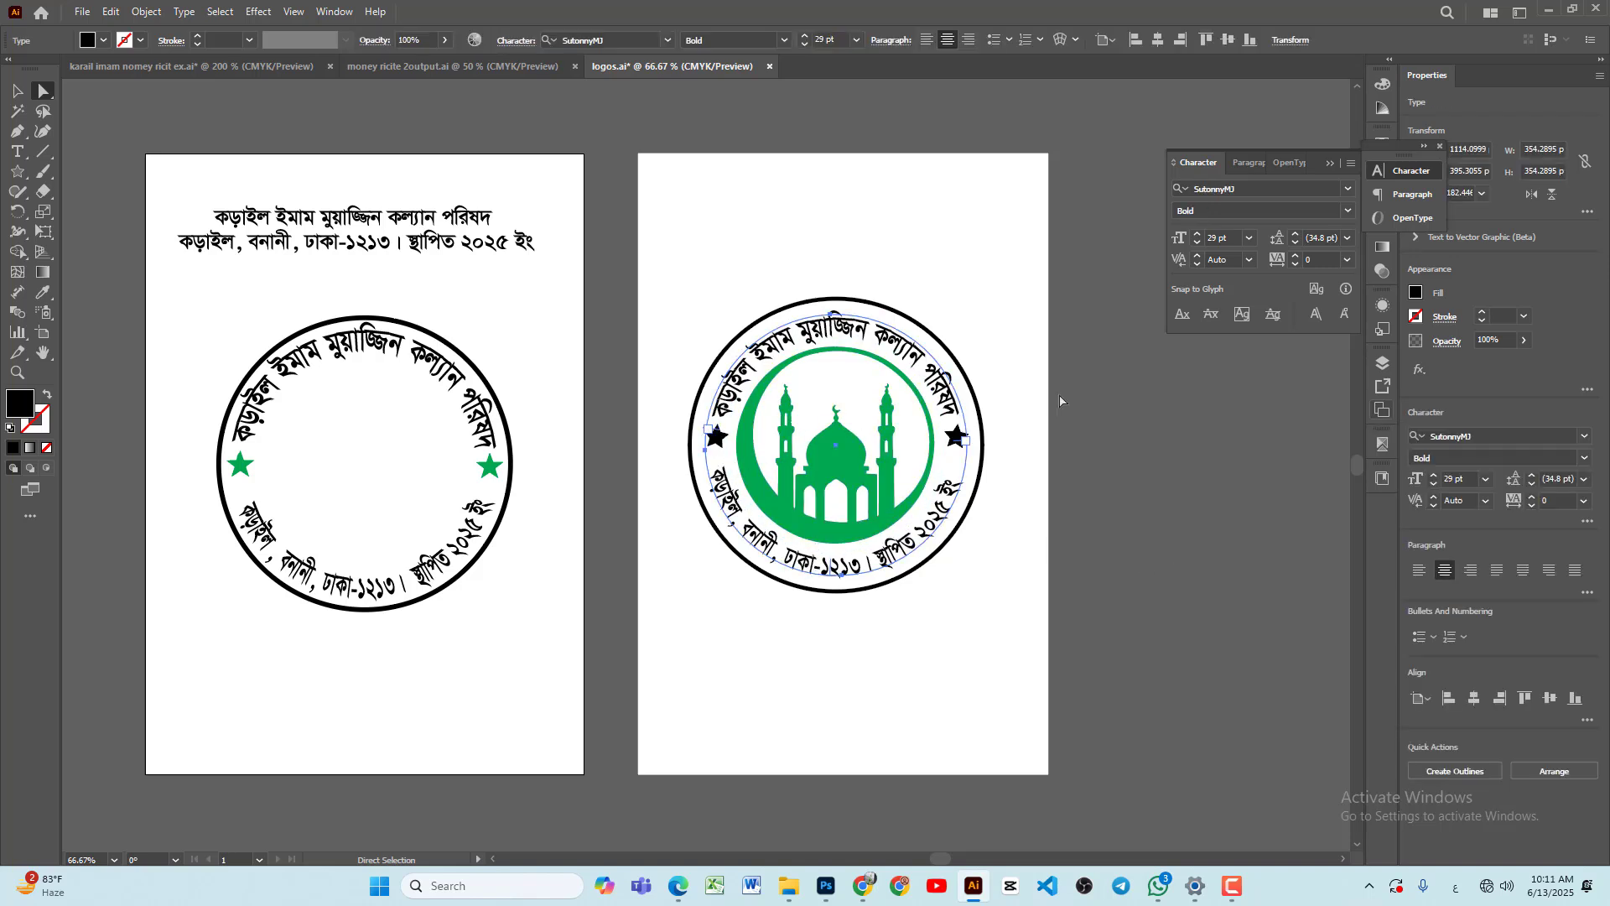
key(Delete)
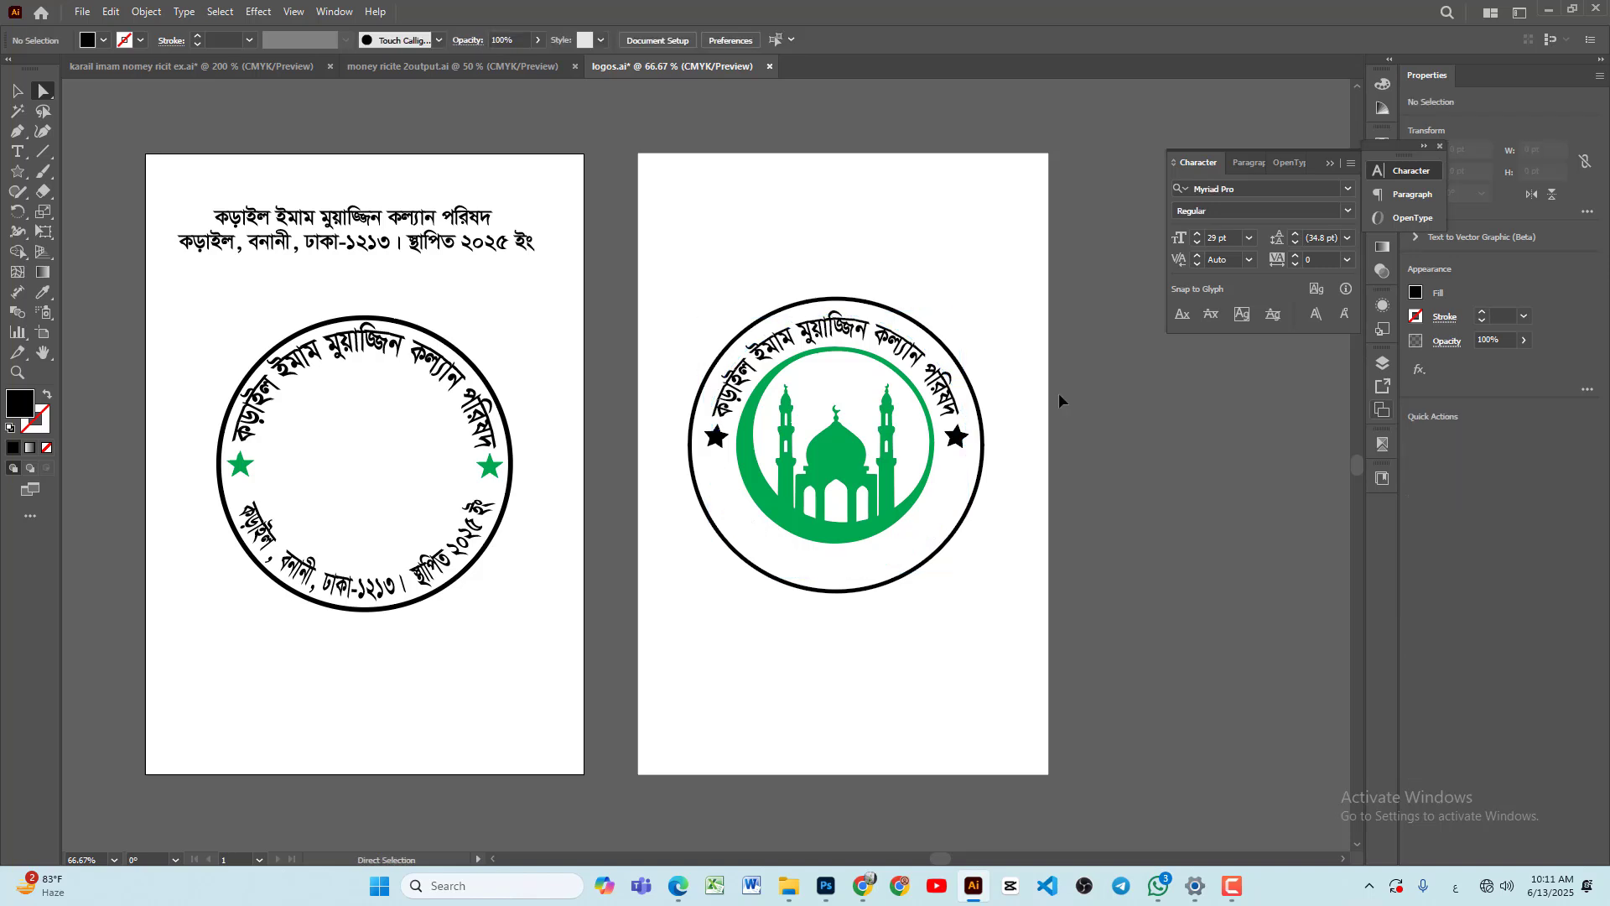
key(ctrl+z)
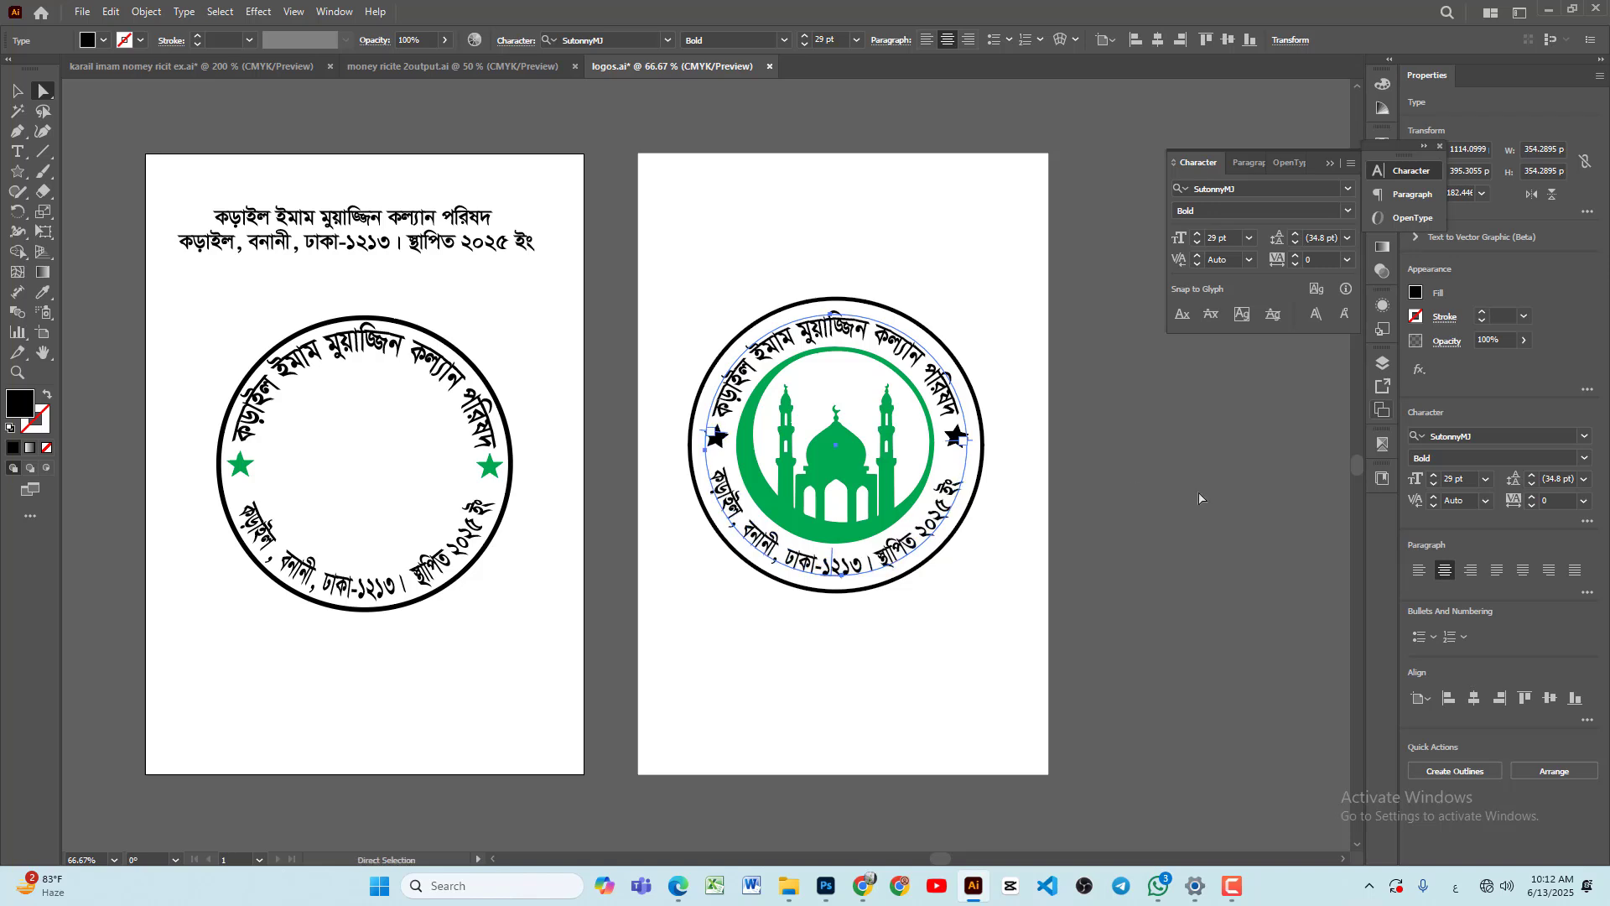
click(1160, 483)
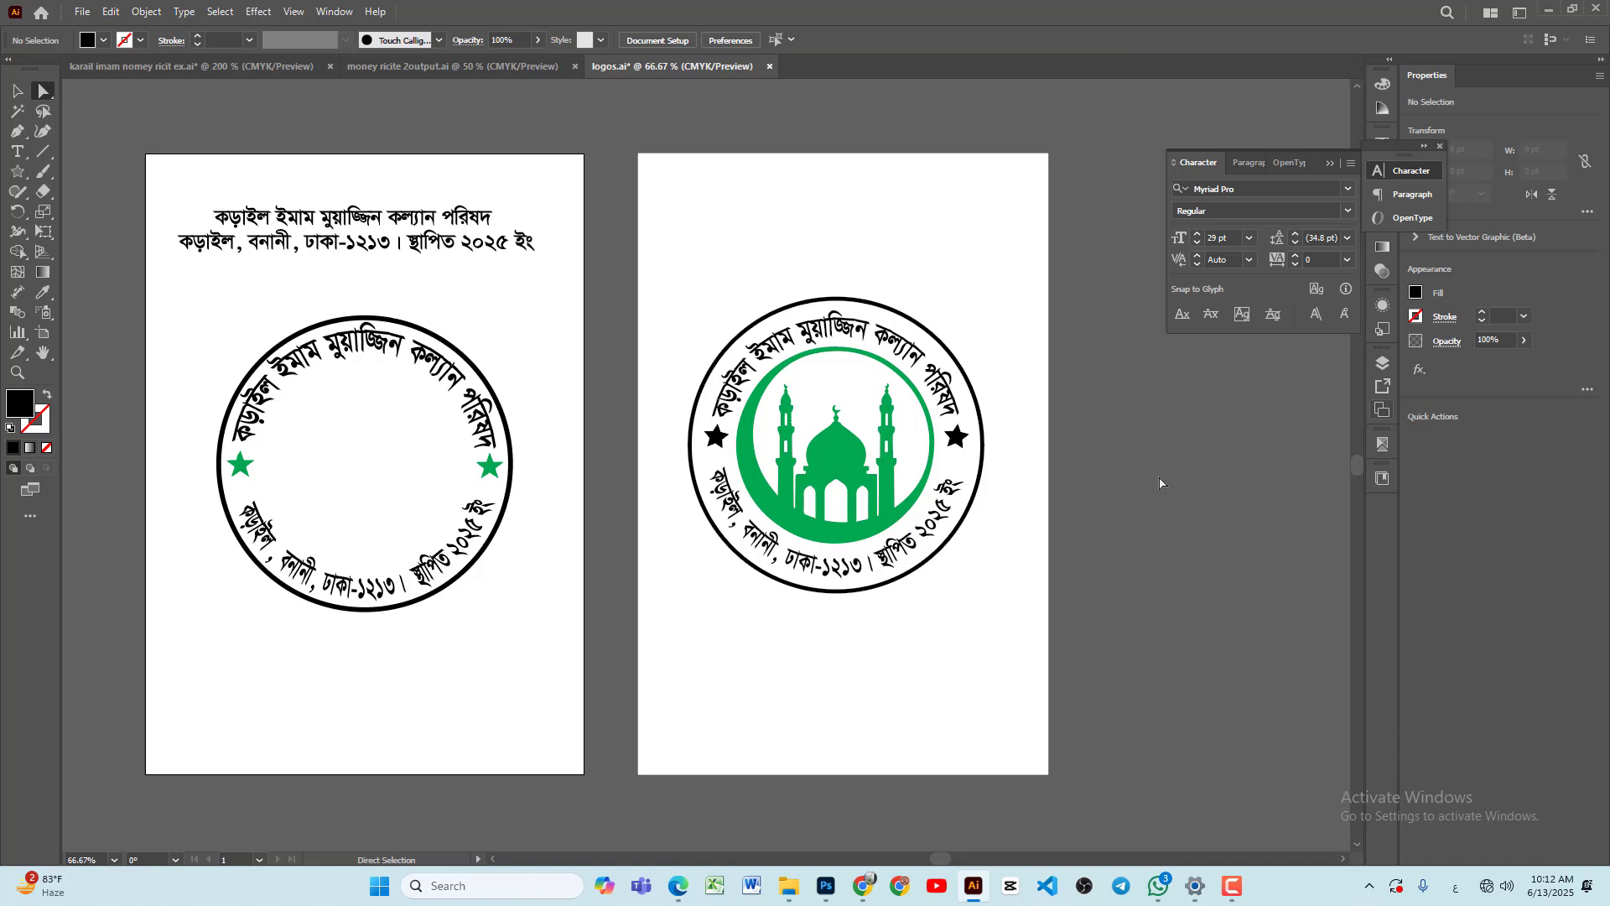
click(963, 440)
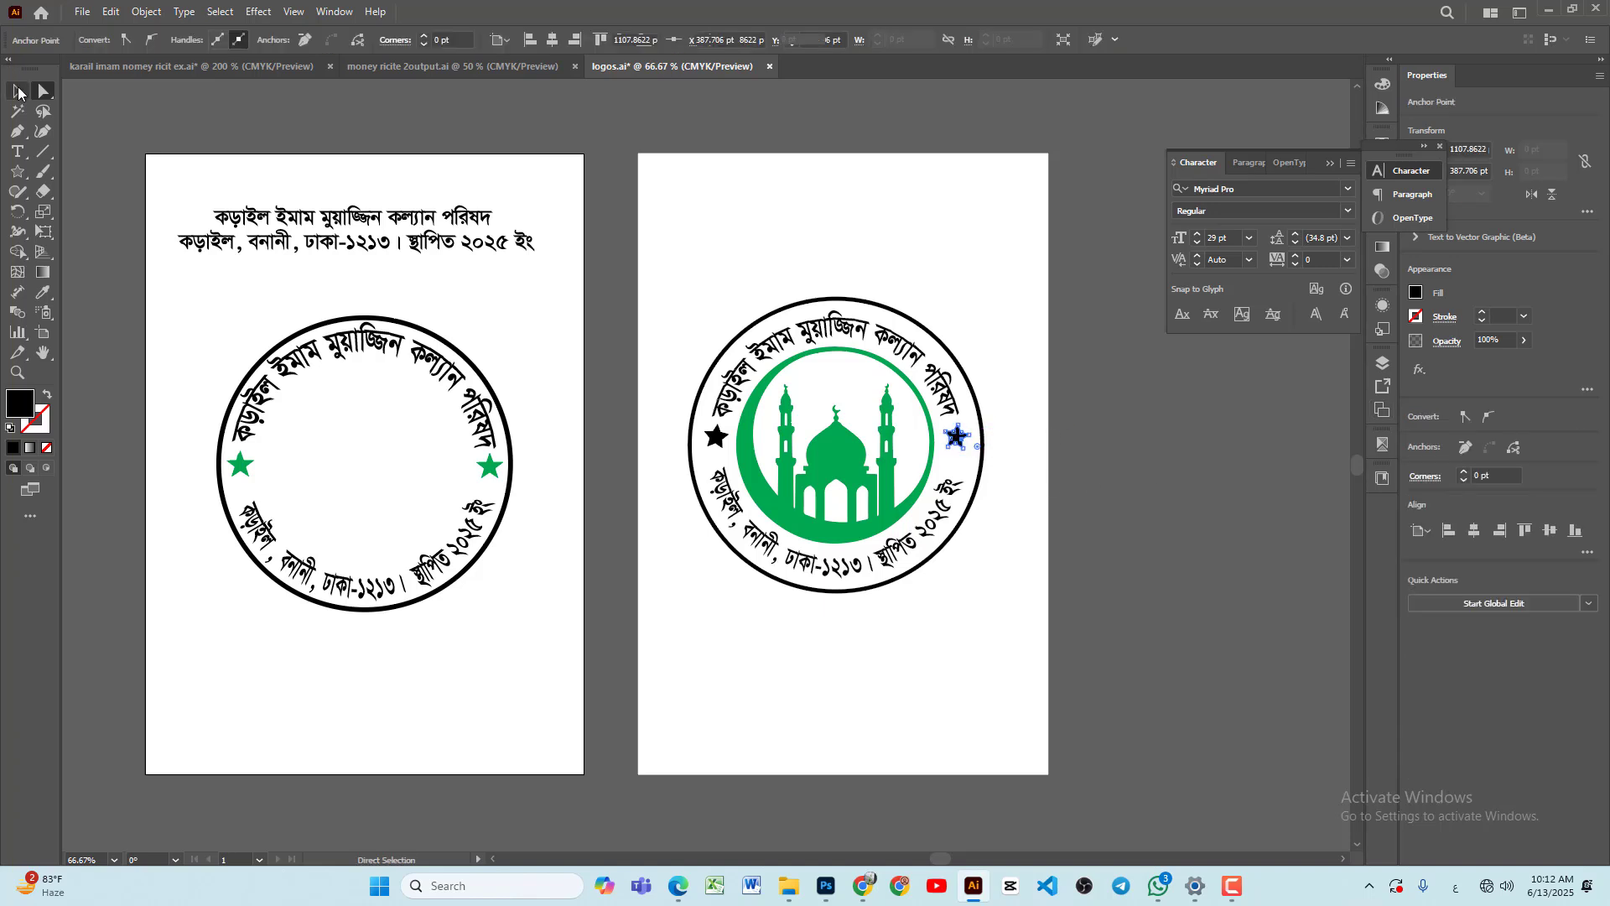
click(17, 90)
drag(956, 436, 718, 440)
shift+click(715, 433)
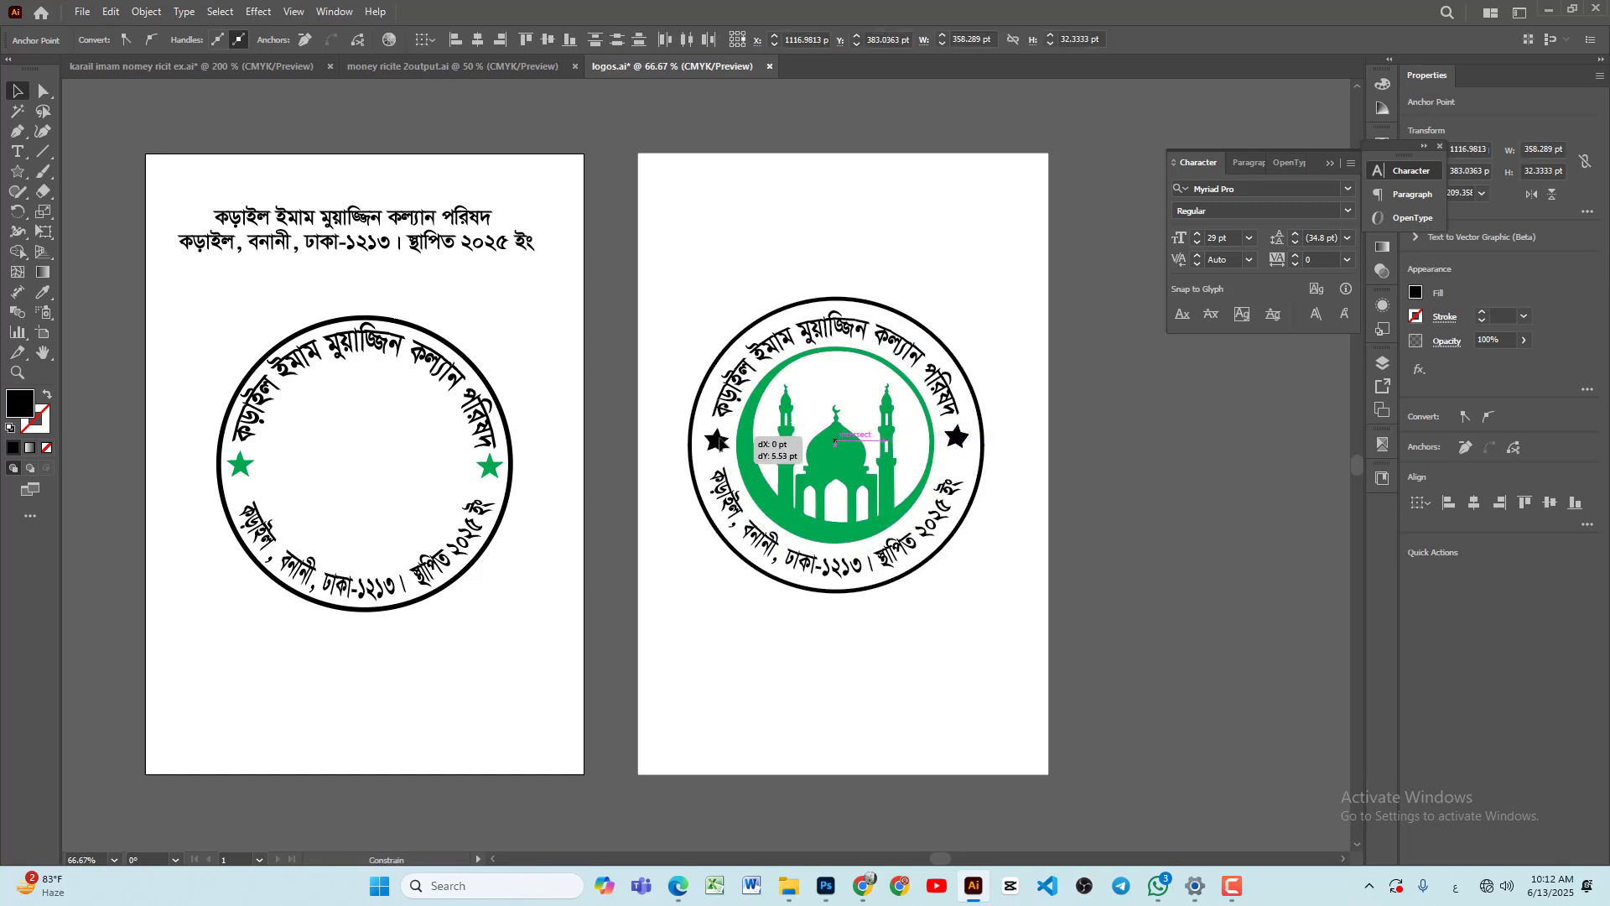
click(1012, 454)
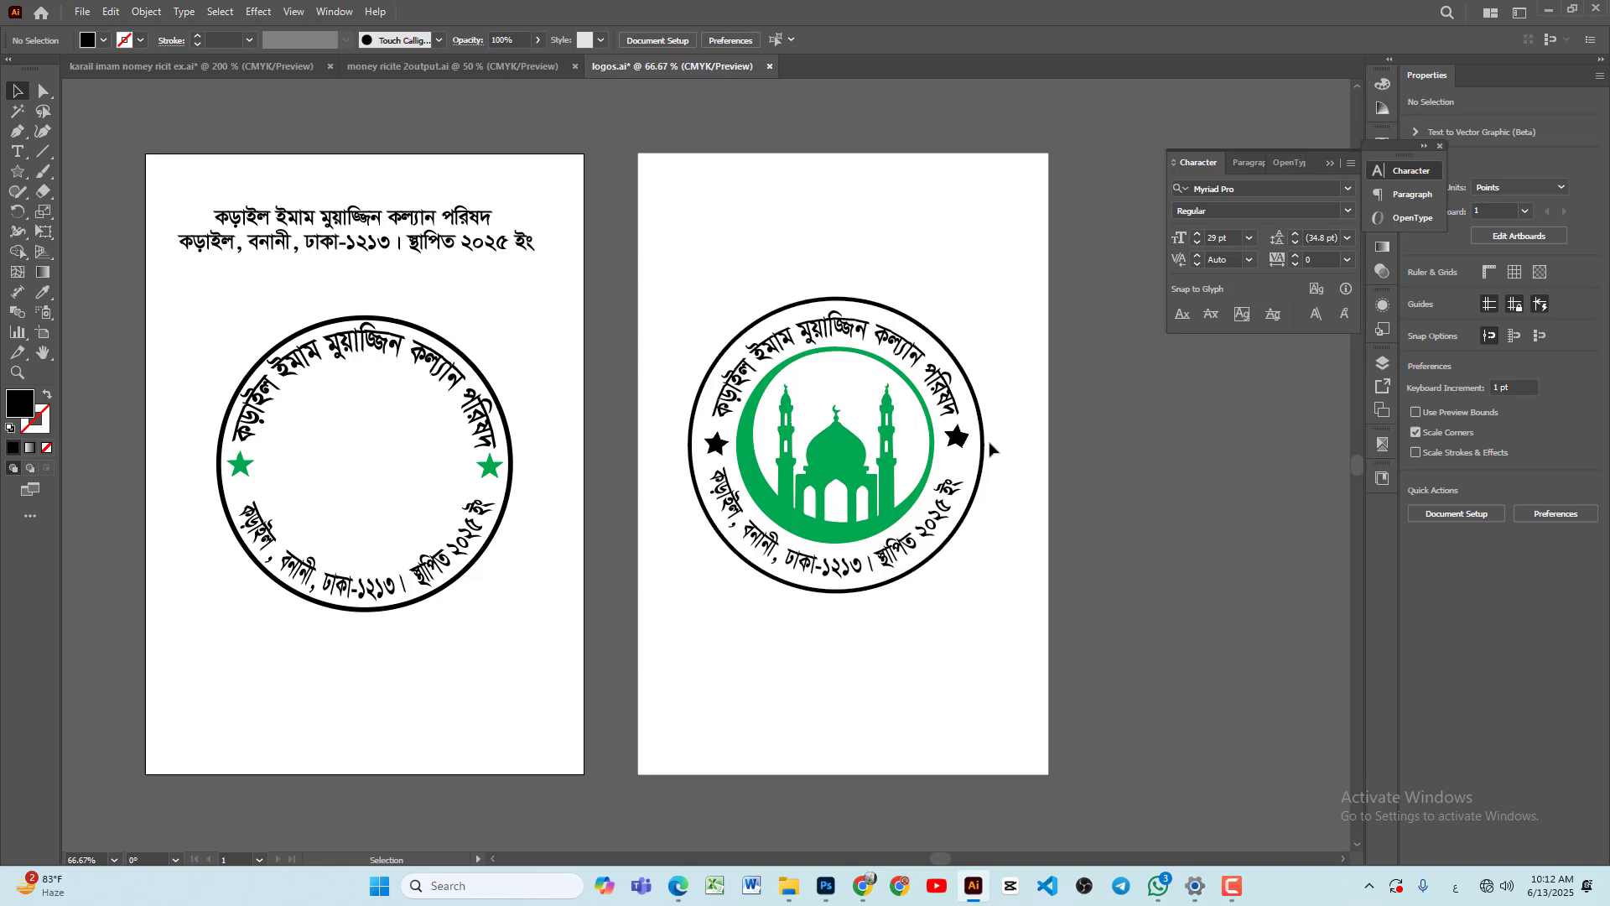
key(ctrl+z)
Step: Move each black star slightly down within its gap between the upper and lower curved texts
click(1049, 449)
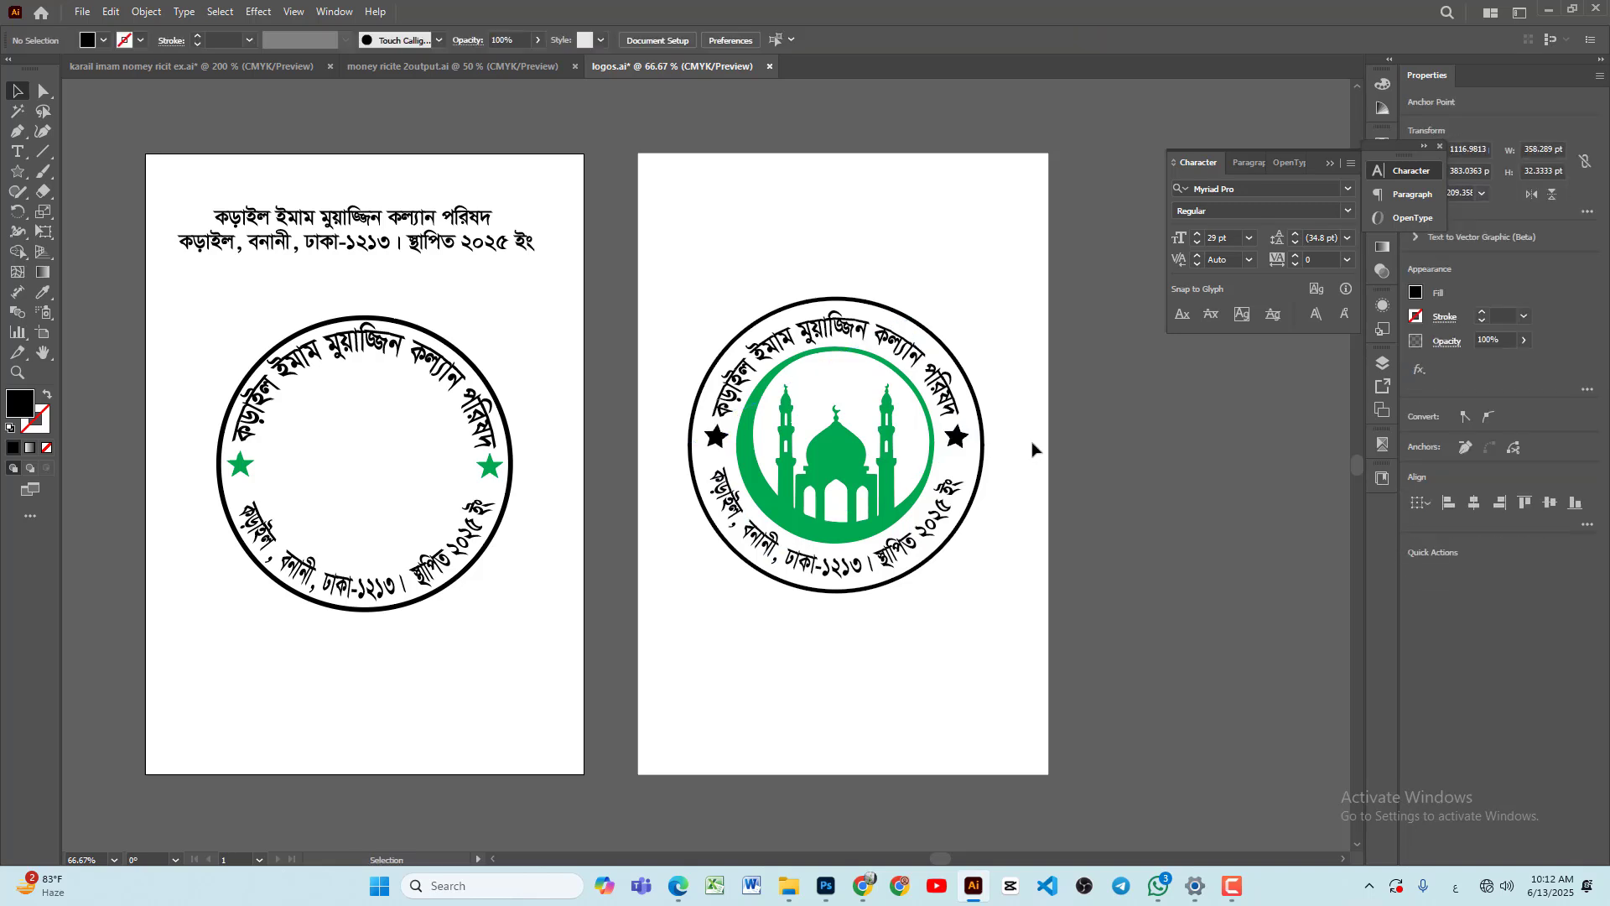
drag(956, 437, 959, 446)
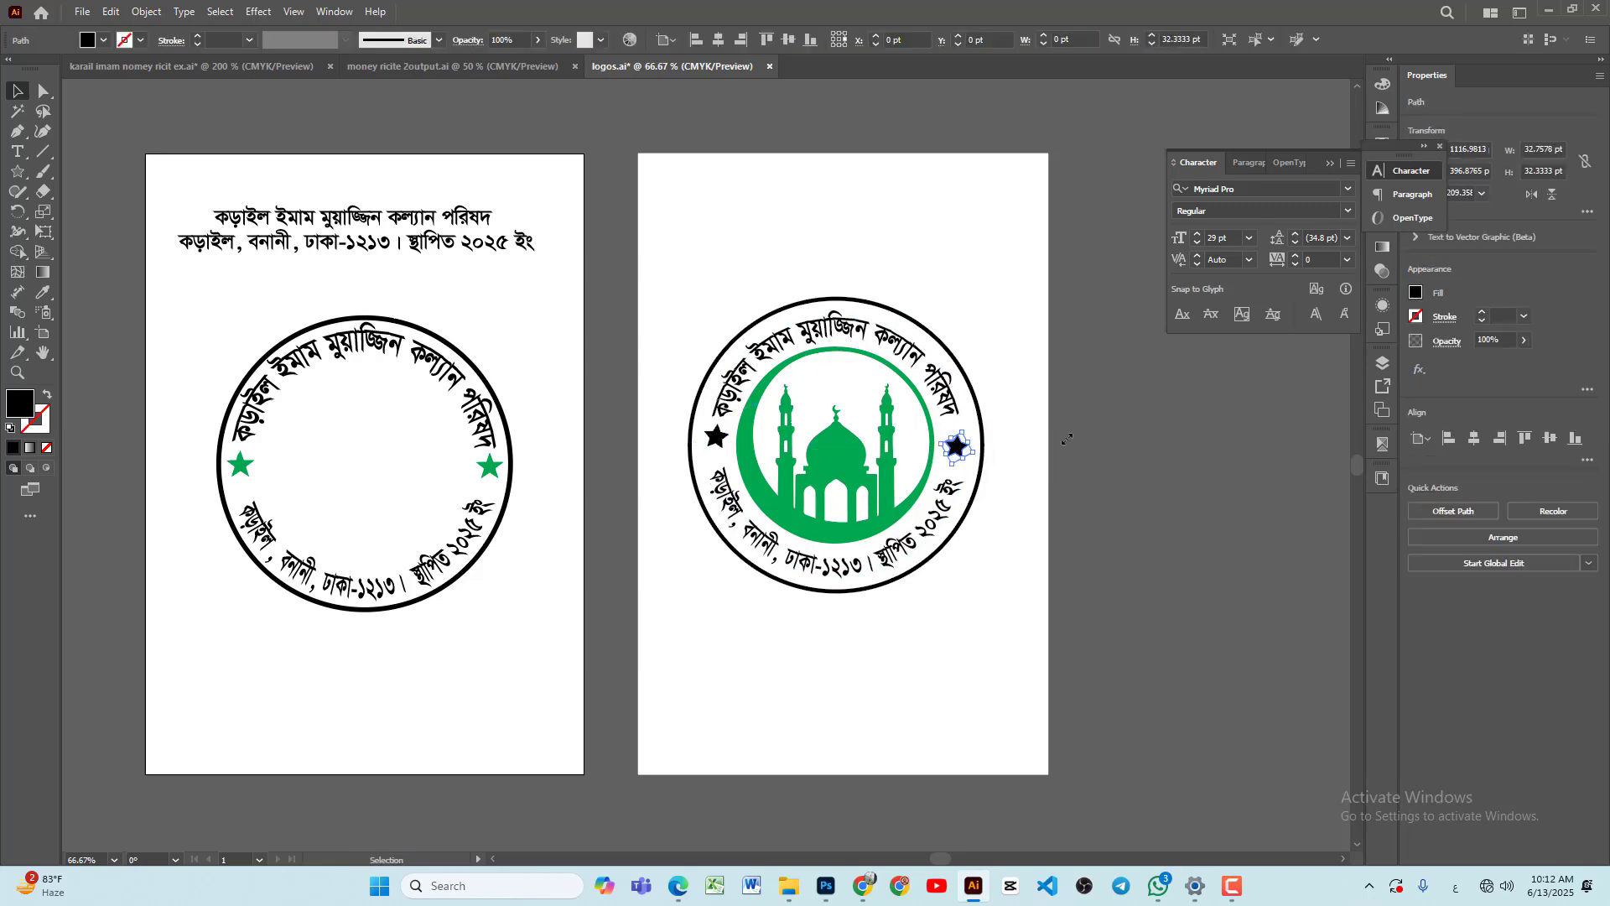
drag(718, 447, 717, 451)
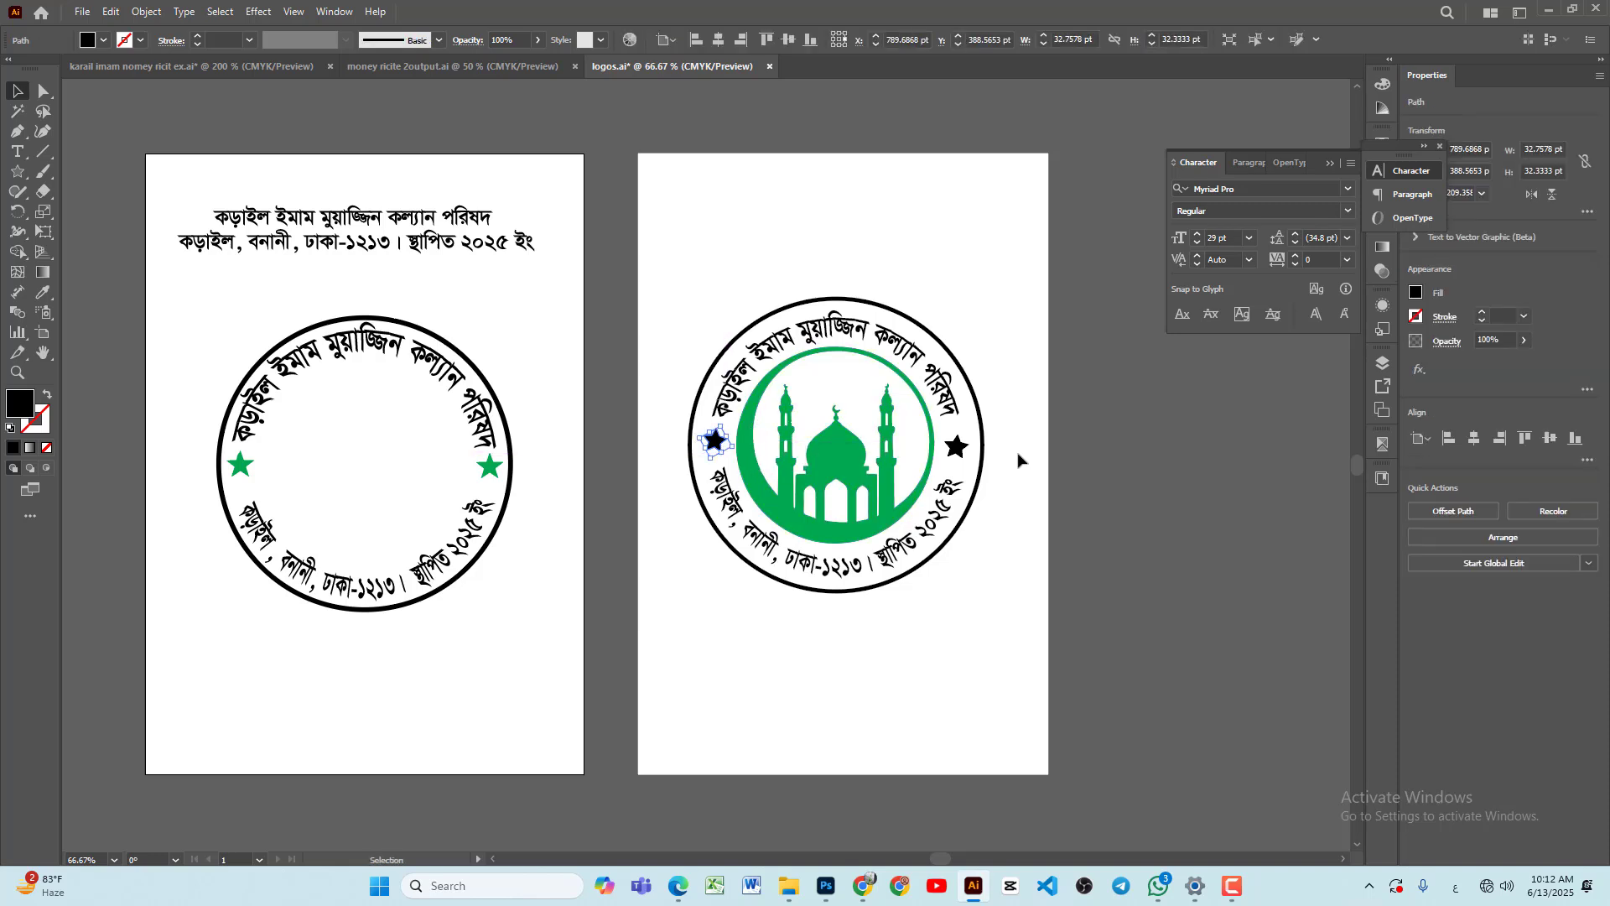
Step: Recolor both stars with the green sampled from the mosque emblem and deselect them
shift+click(957, 447)
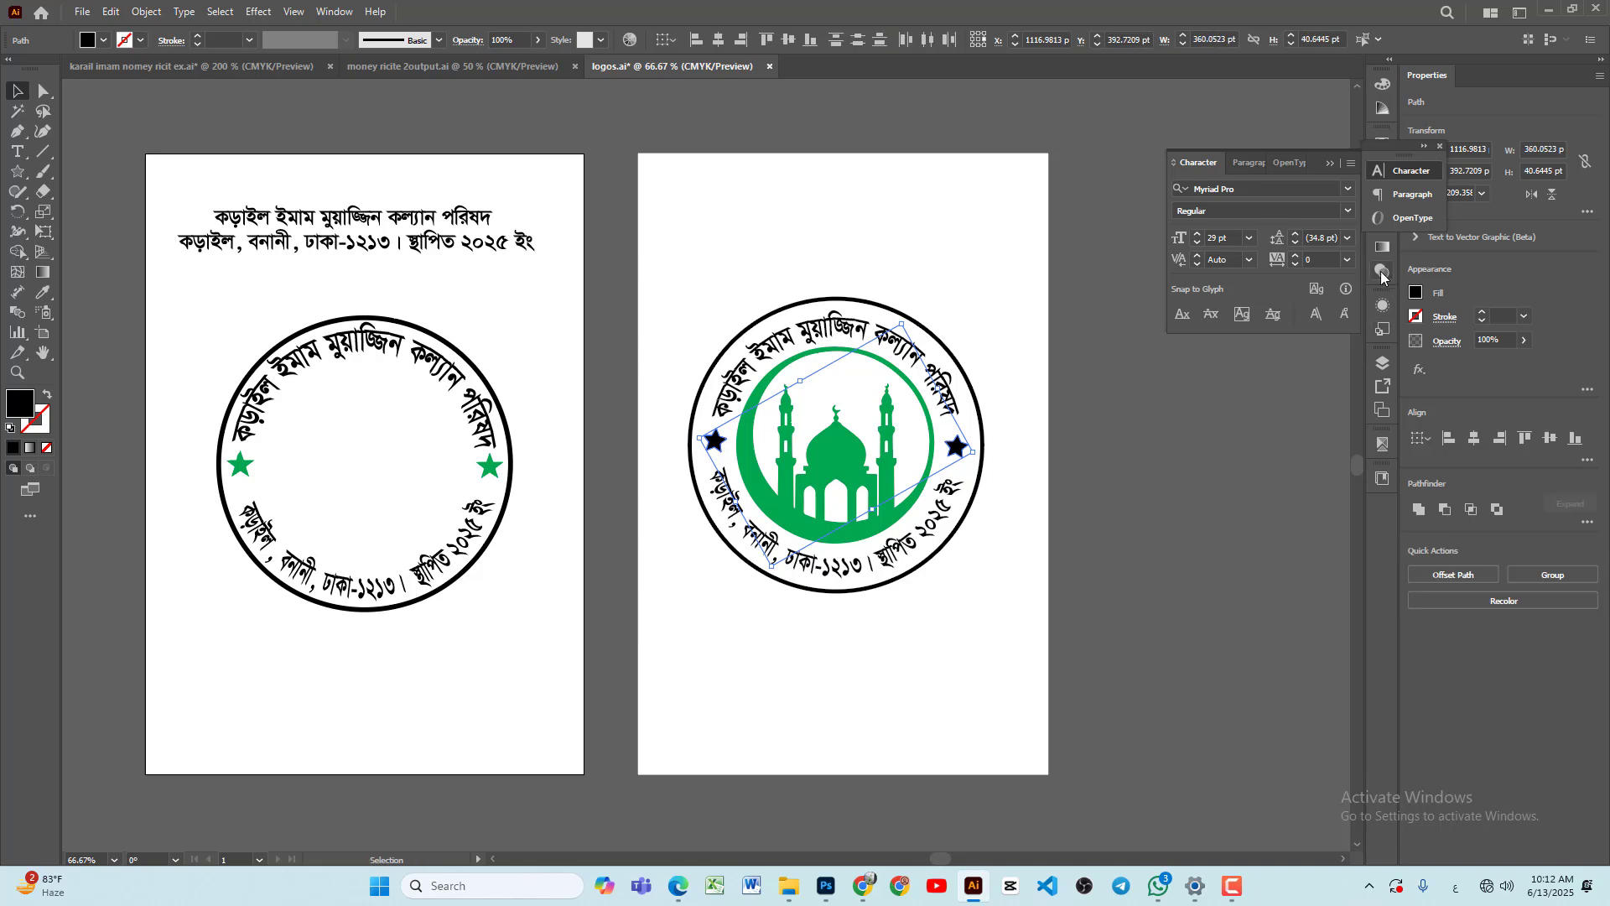
click(1416, 292)
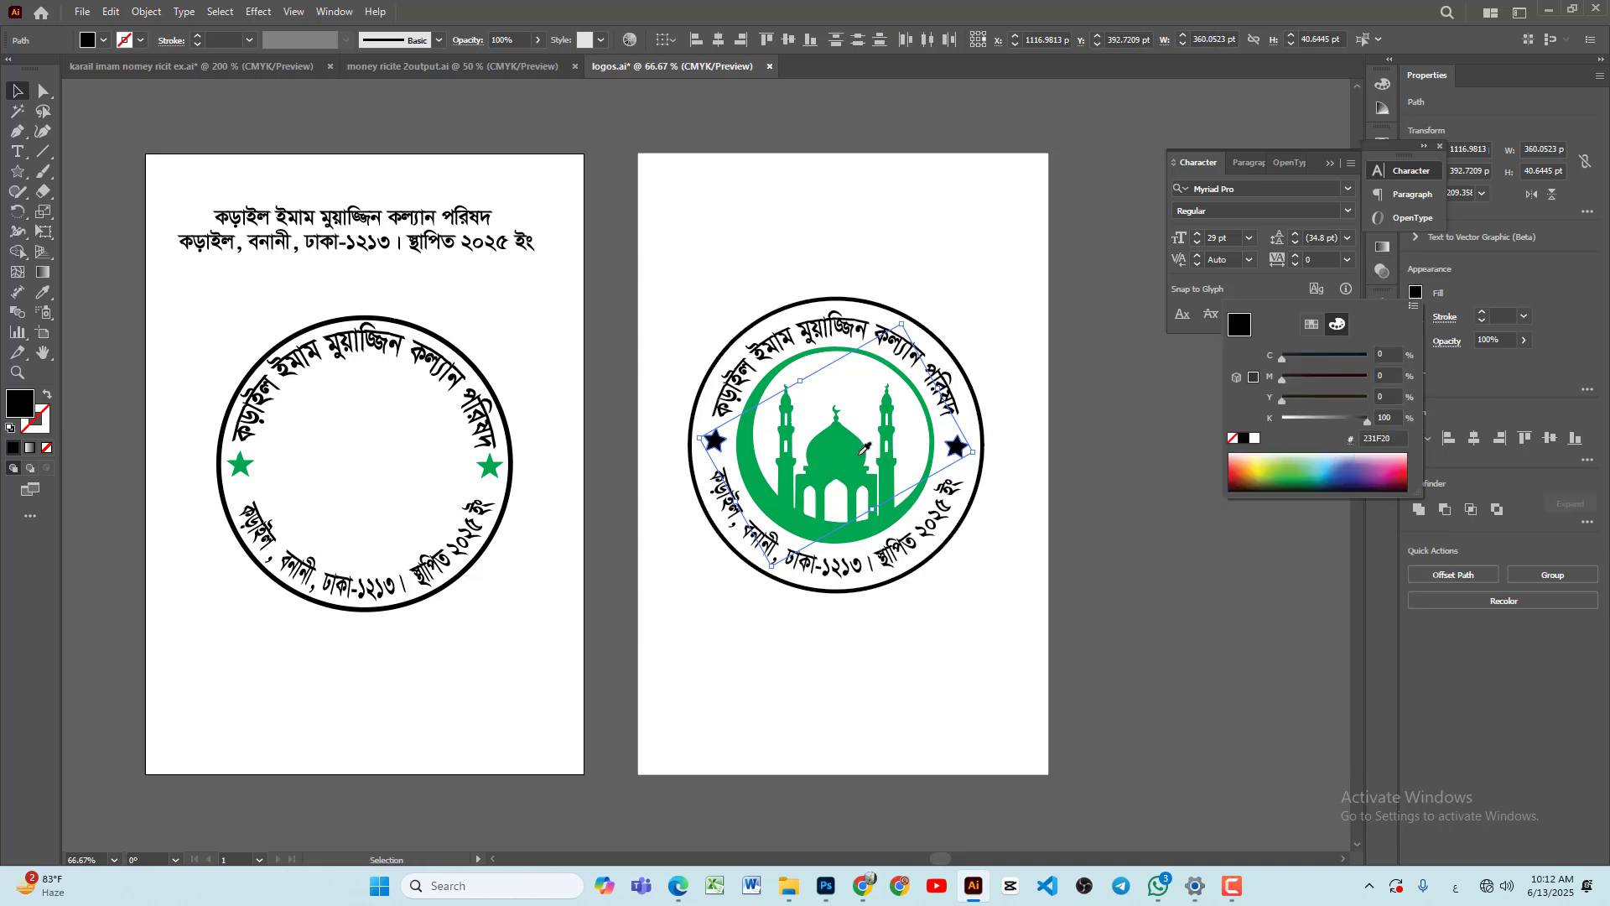
key(Escape)
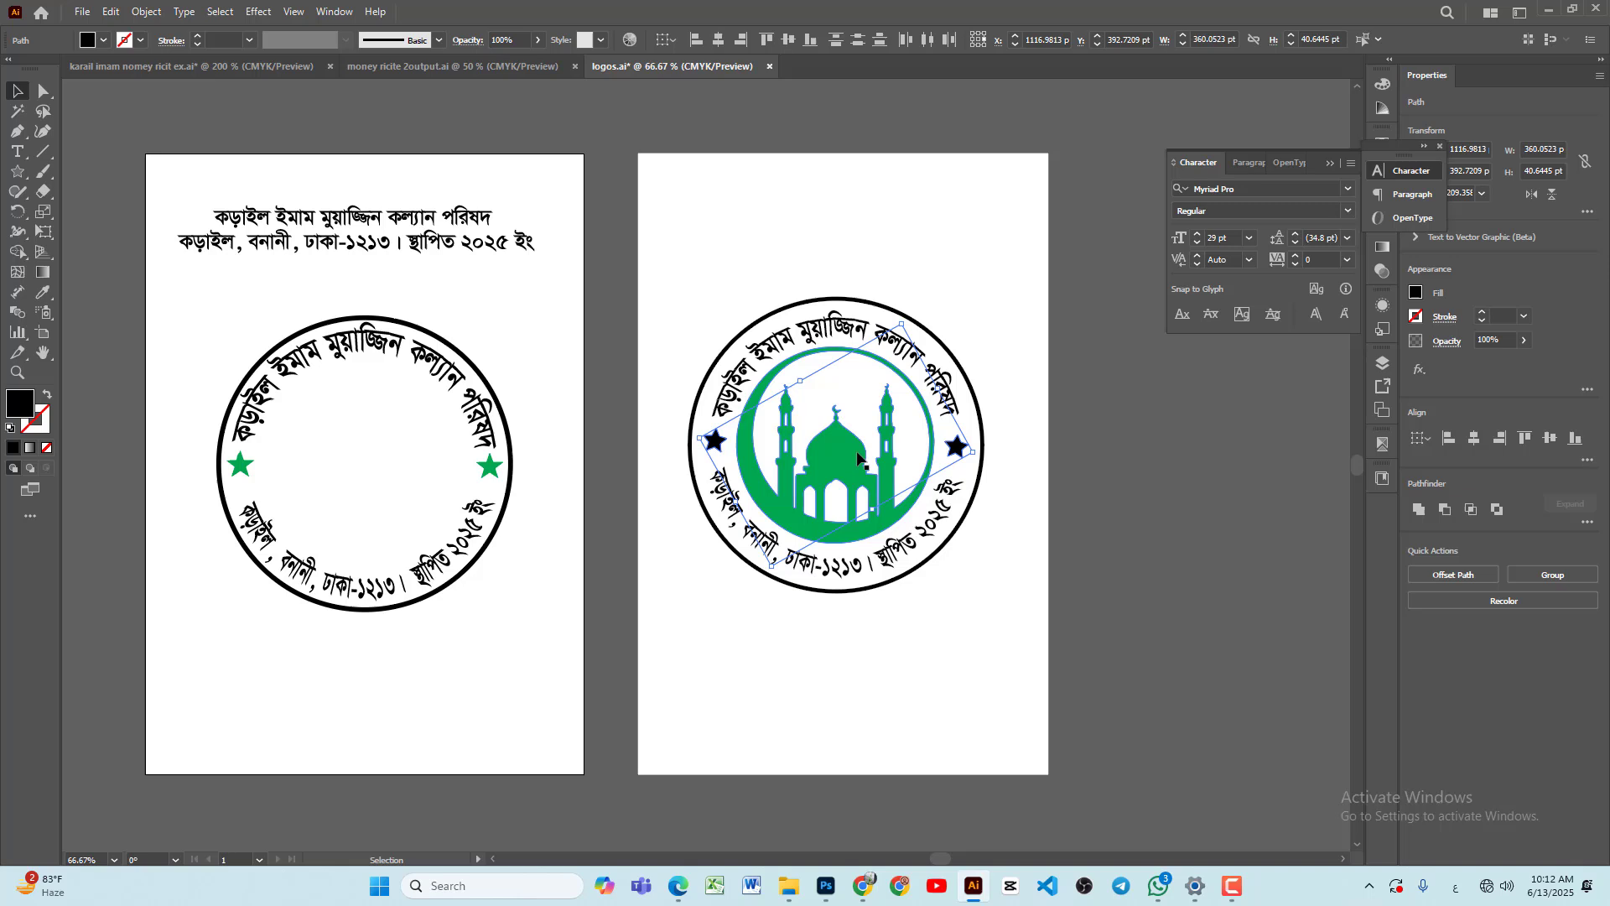
click(43, 292)
click(834, 451)
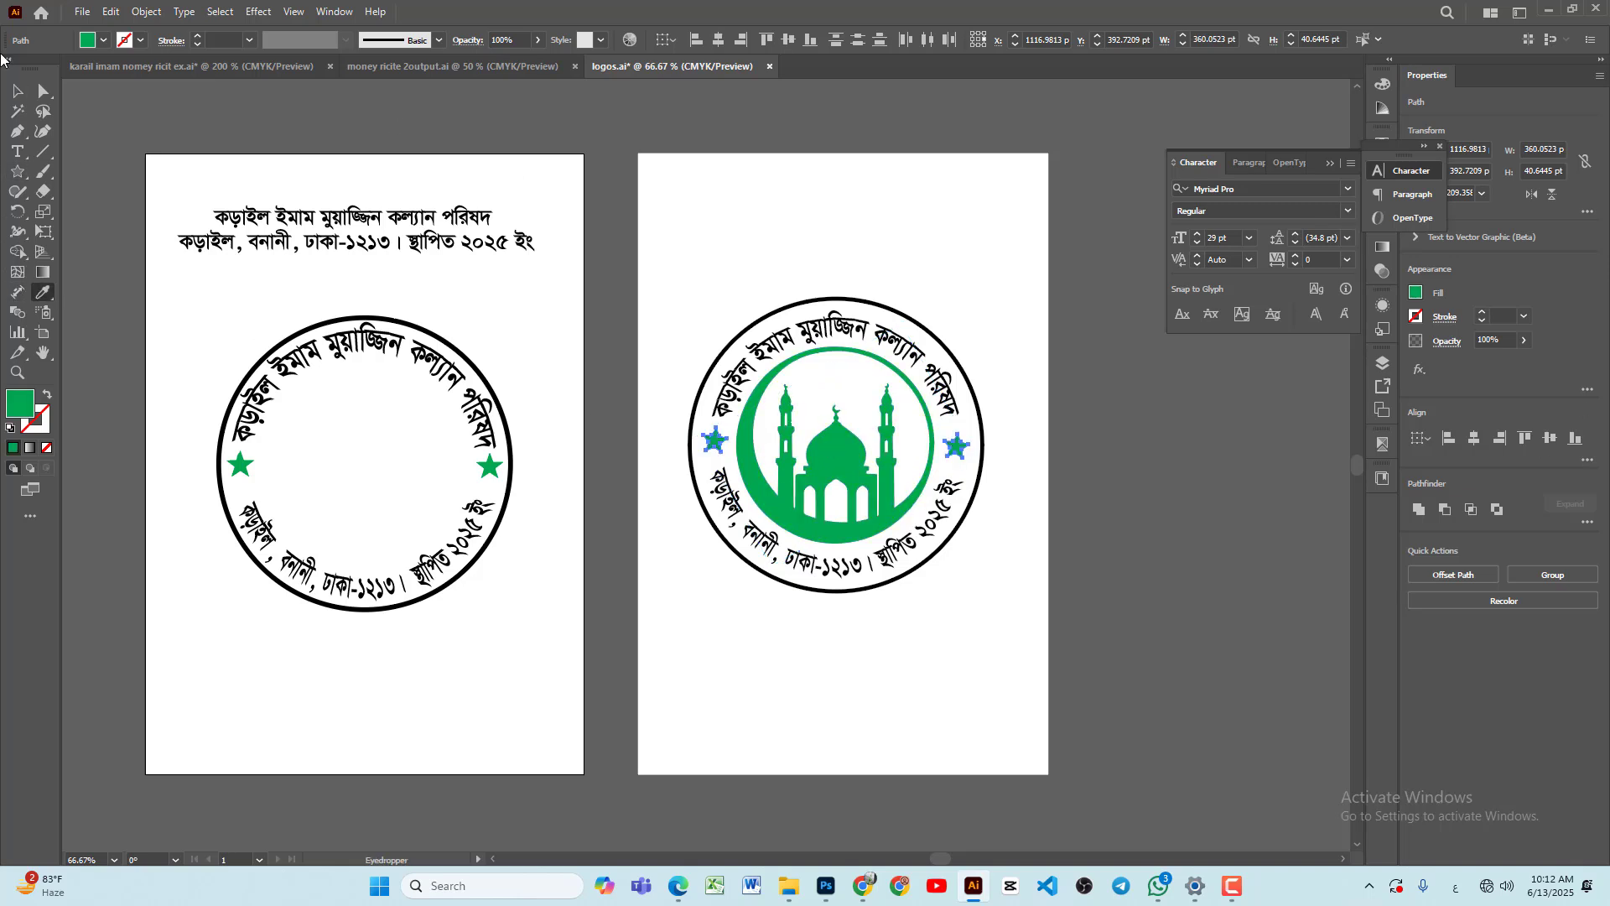
key(v)
click(971, 293)
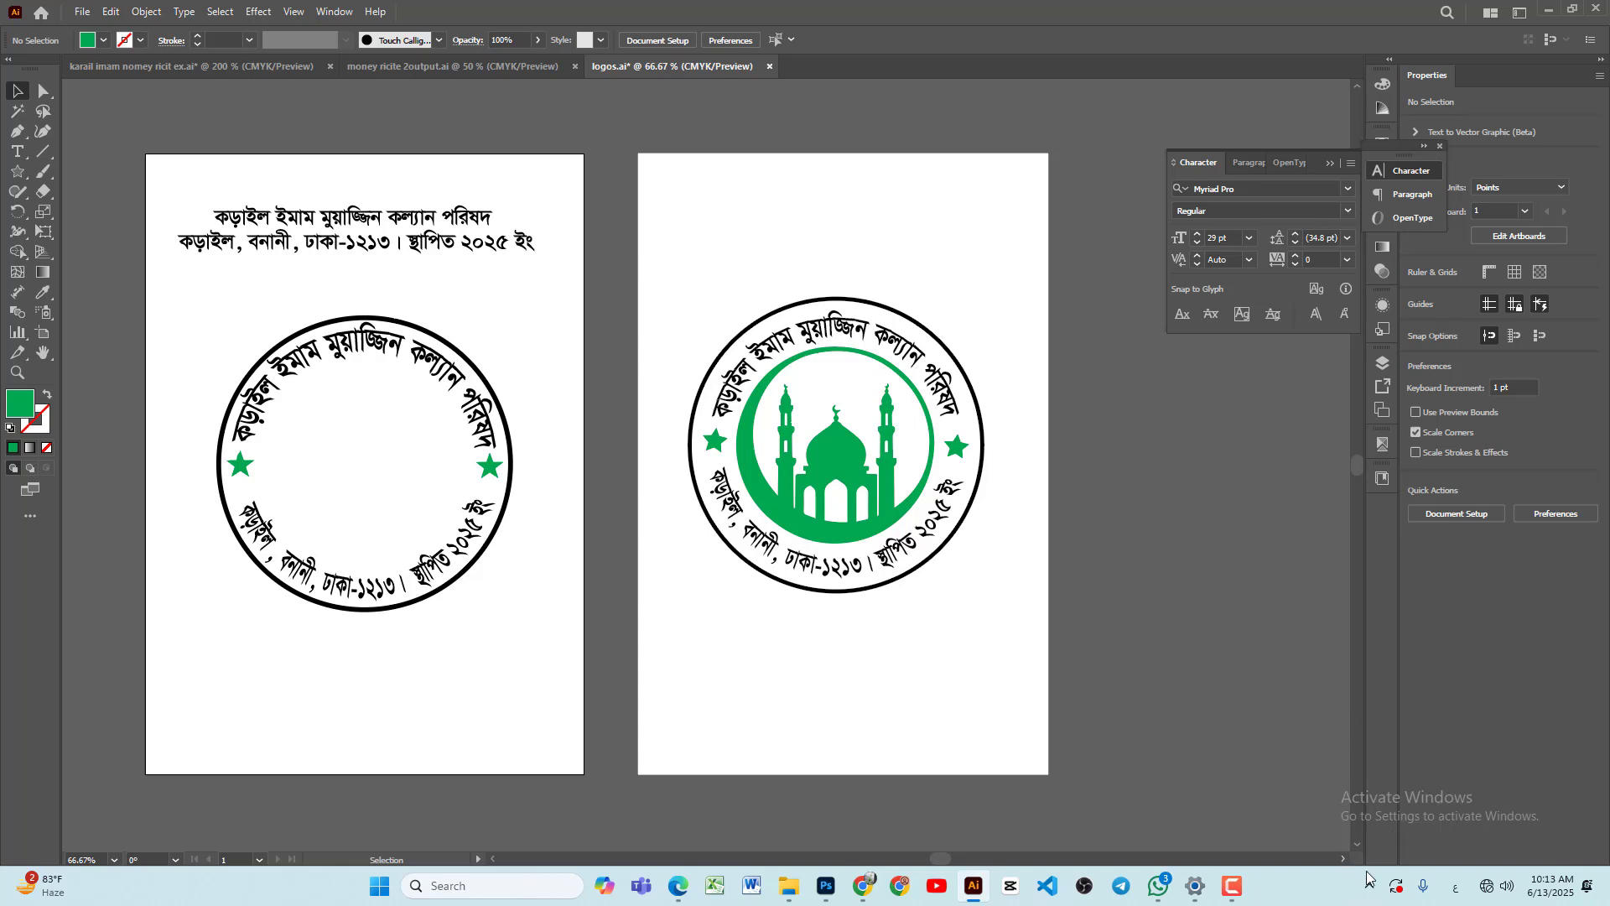
click(1231, 887)
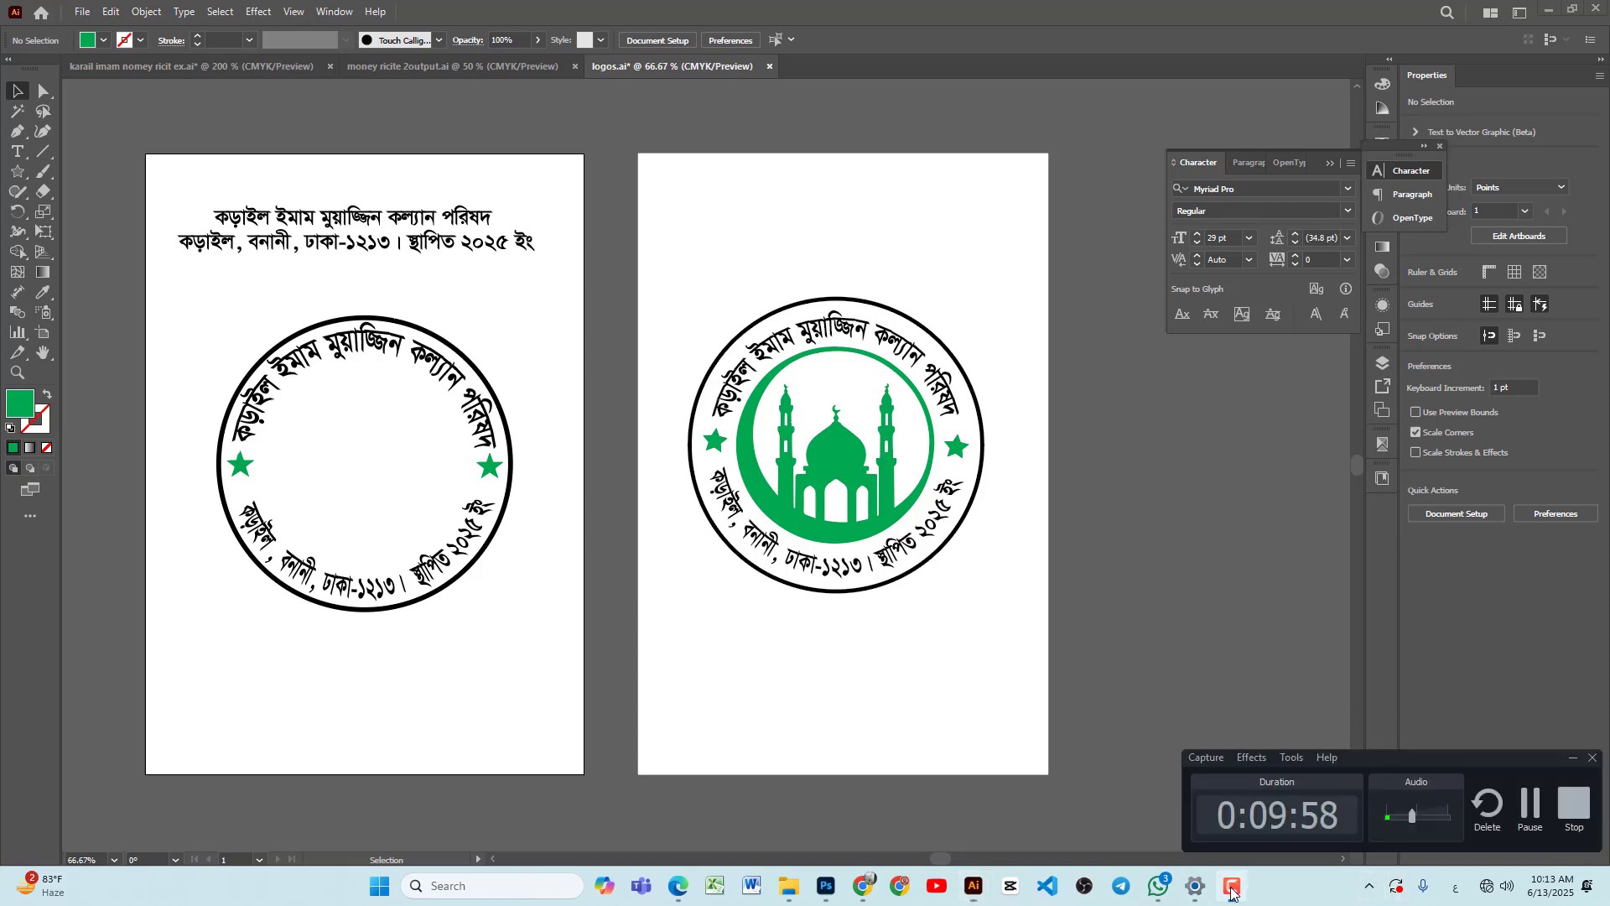